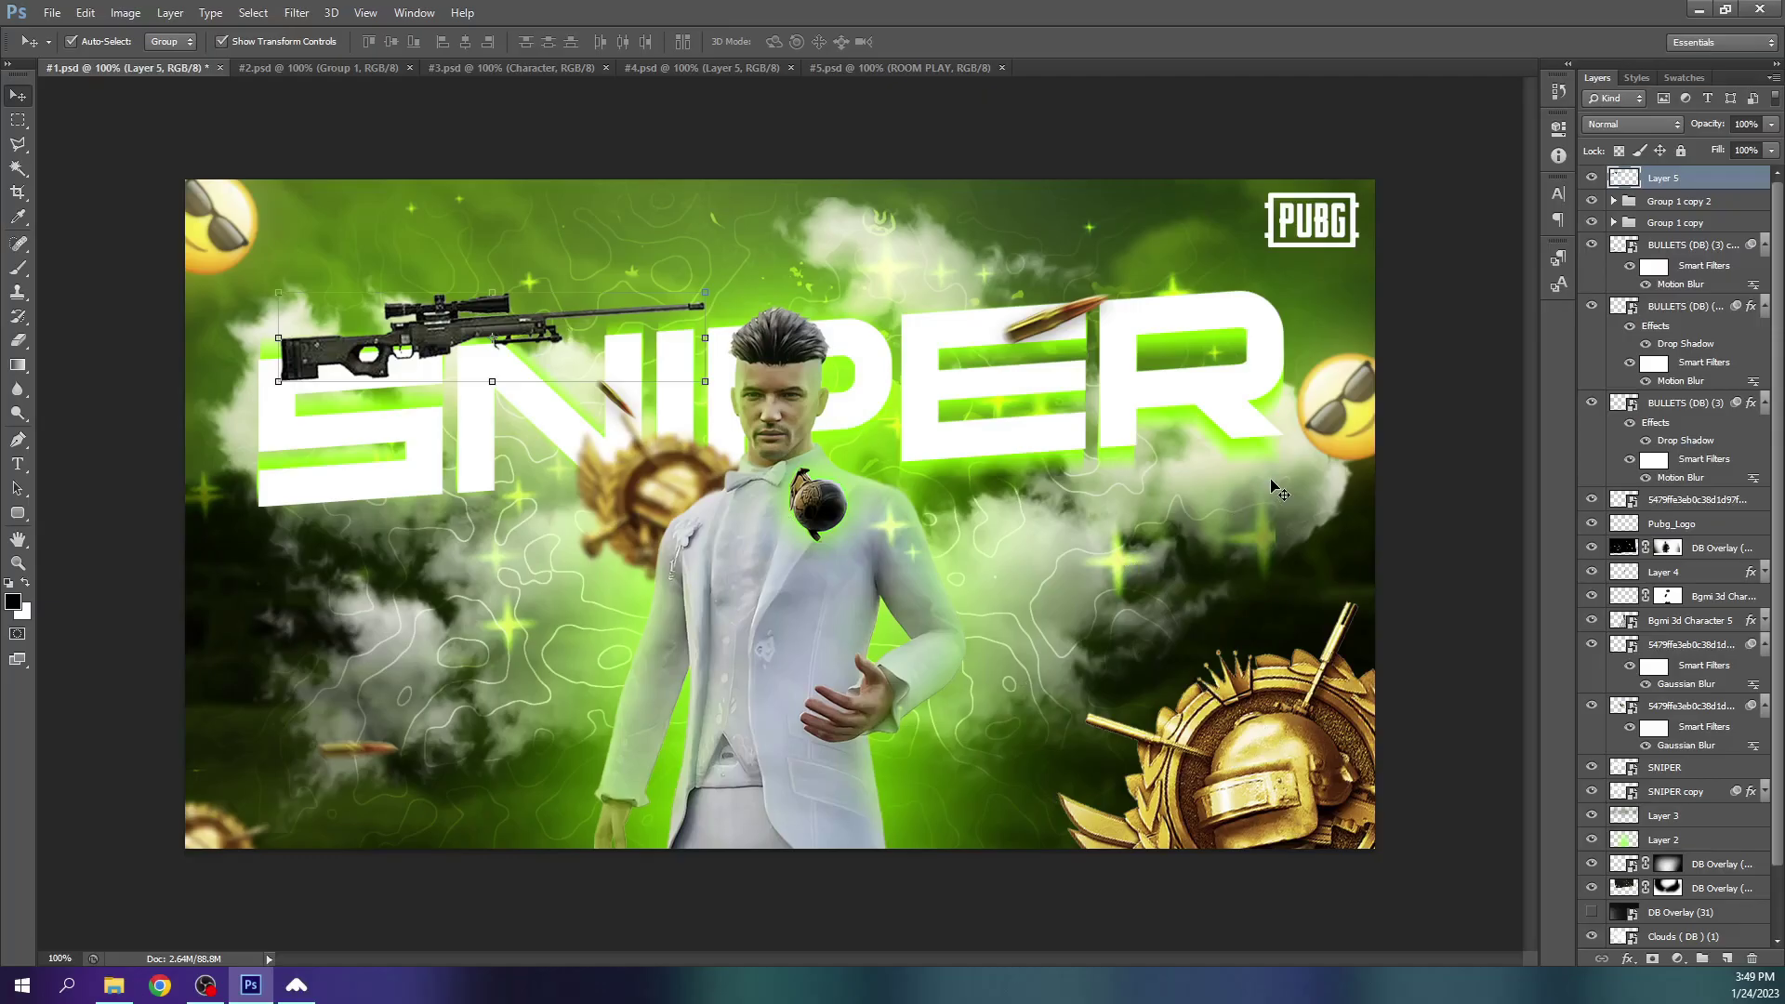
With the Type tool active, select the SNIPER copy smart object layer in the Layers panel
{"action": "left_click", "coordinate": [294, 445]}
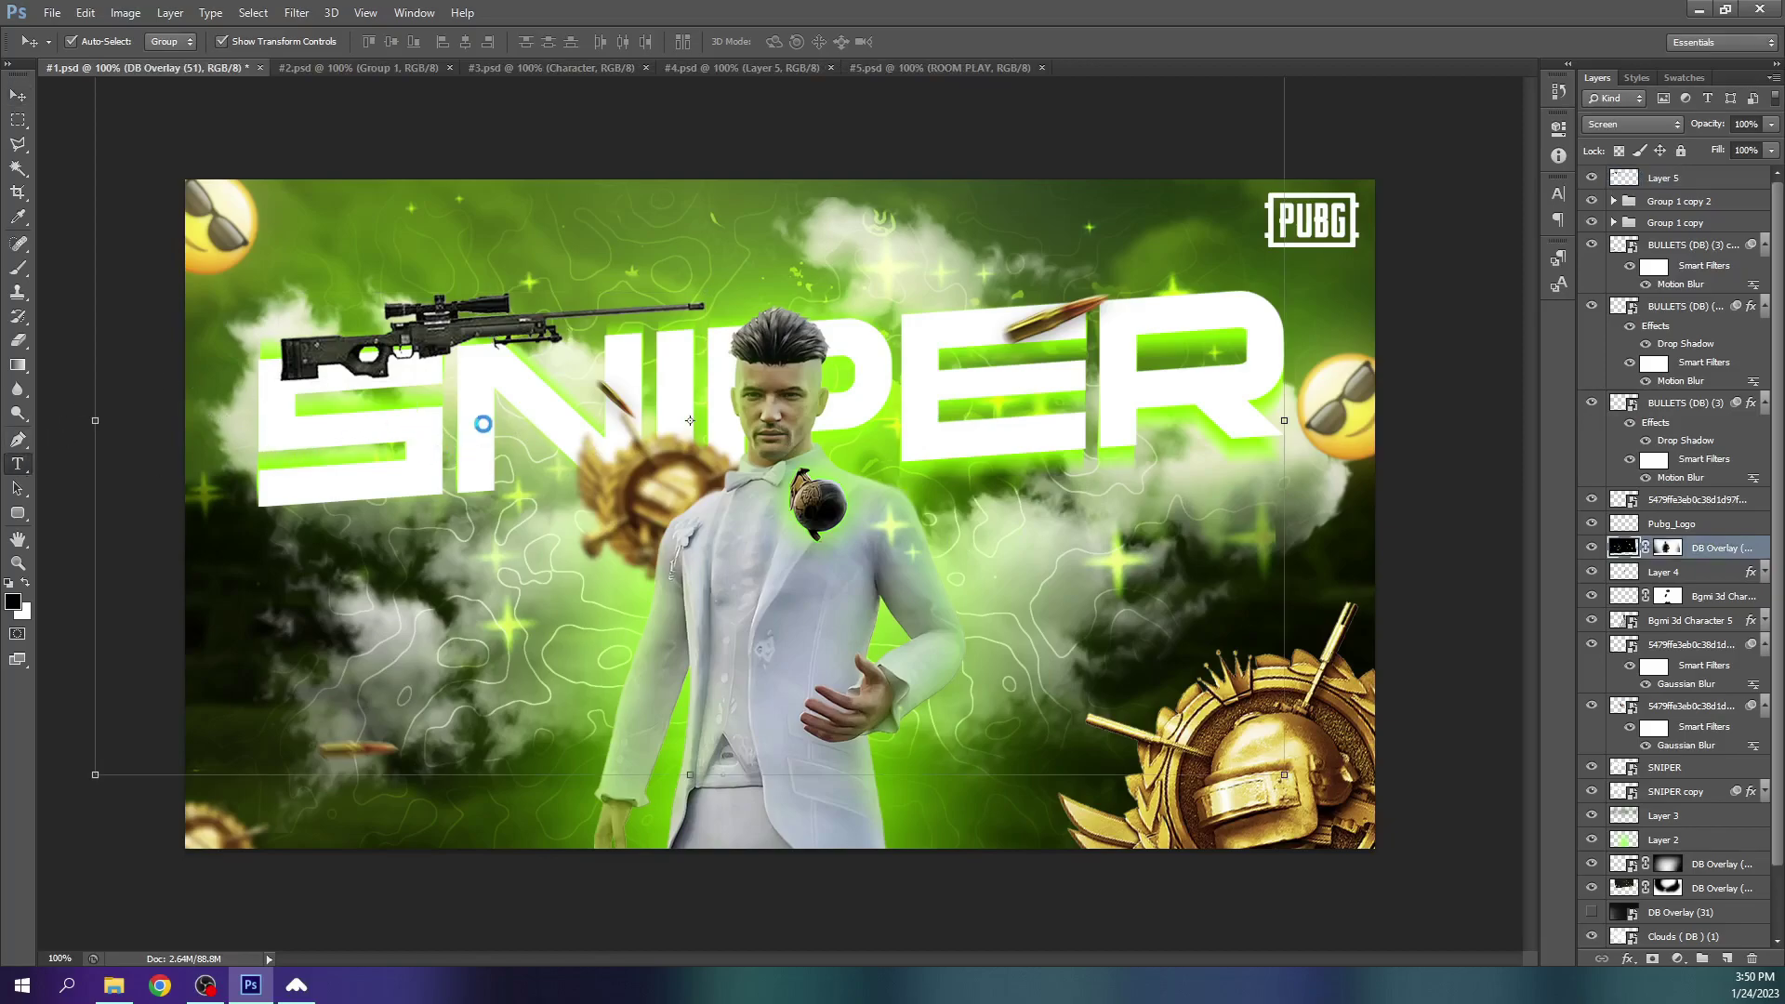
{"action": "key", "text": "t"}
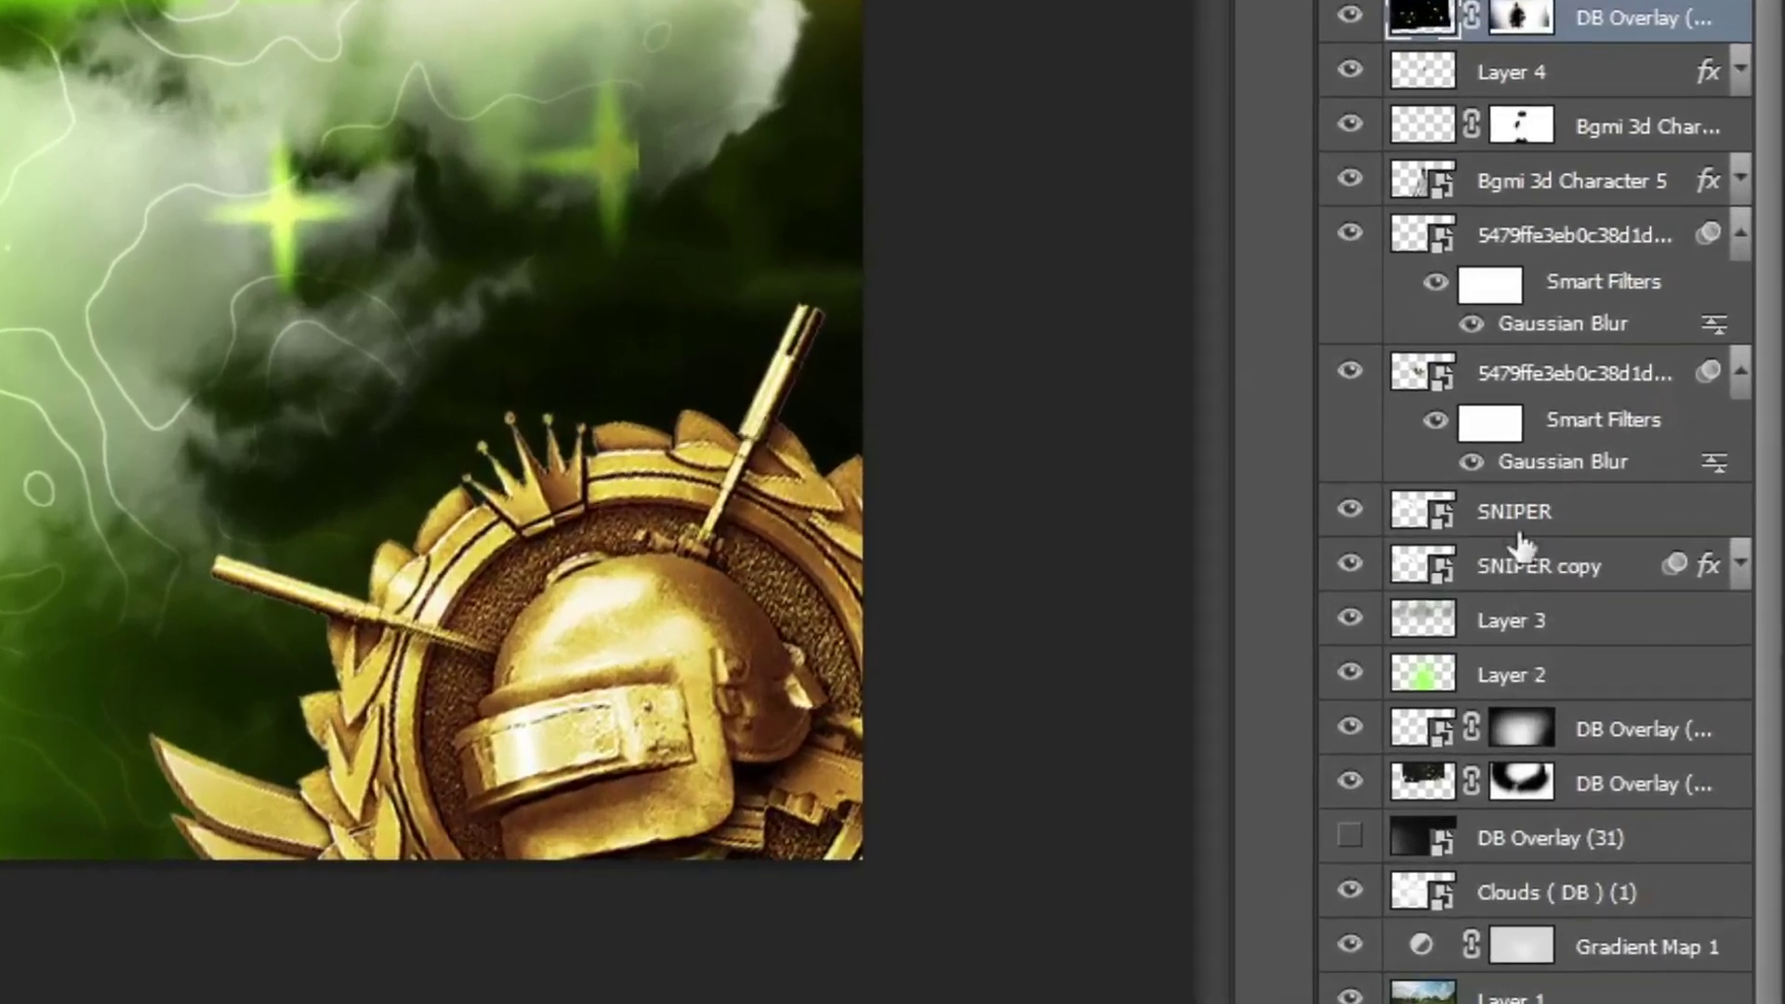
{"action": "left_click", "coordinate": [1517, 520]}
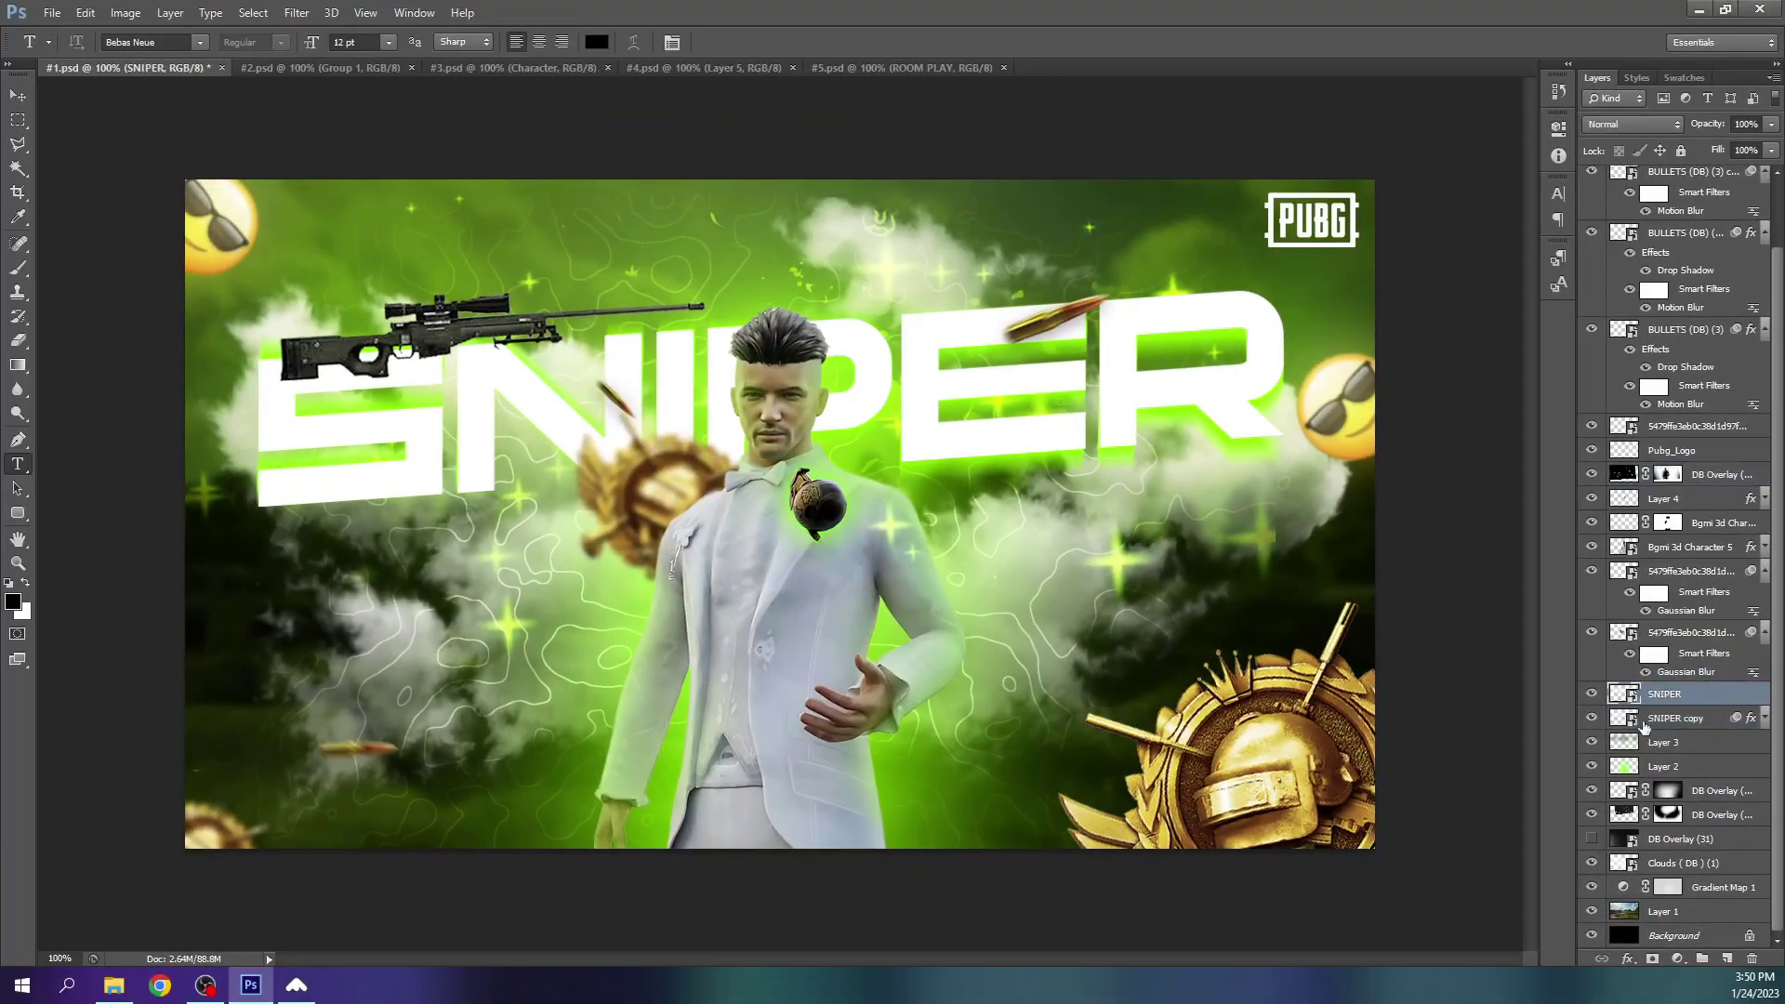
{"action": "left_click", "coordinate": [1641, 721]}
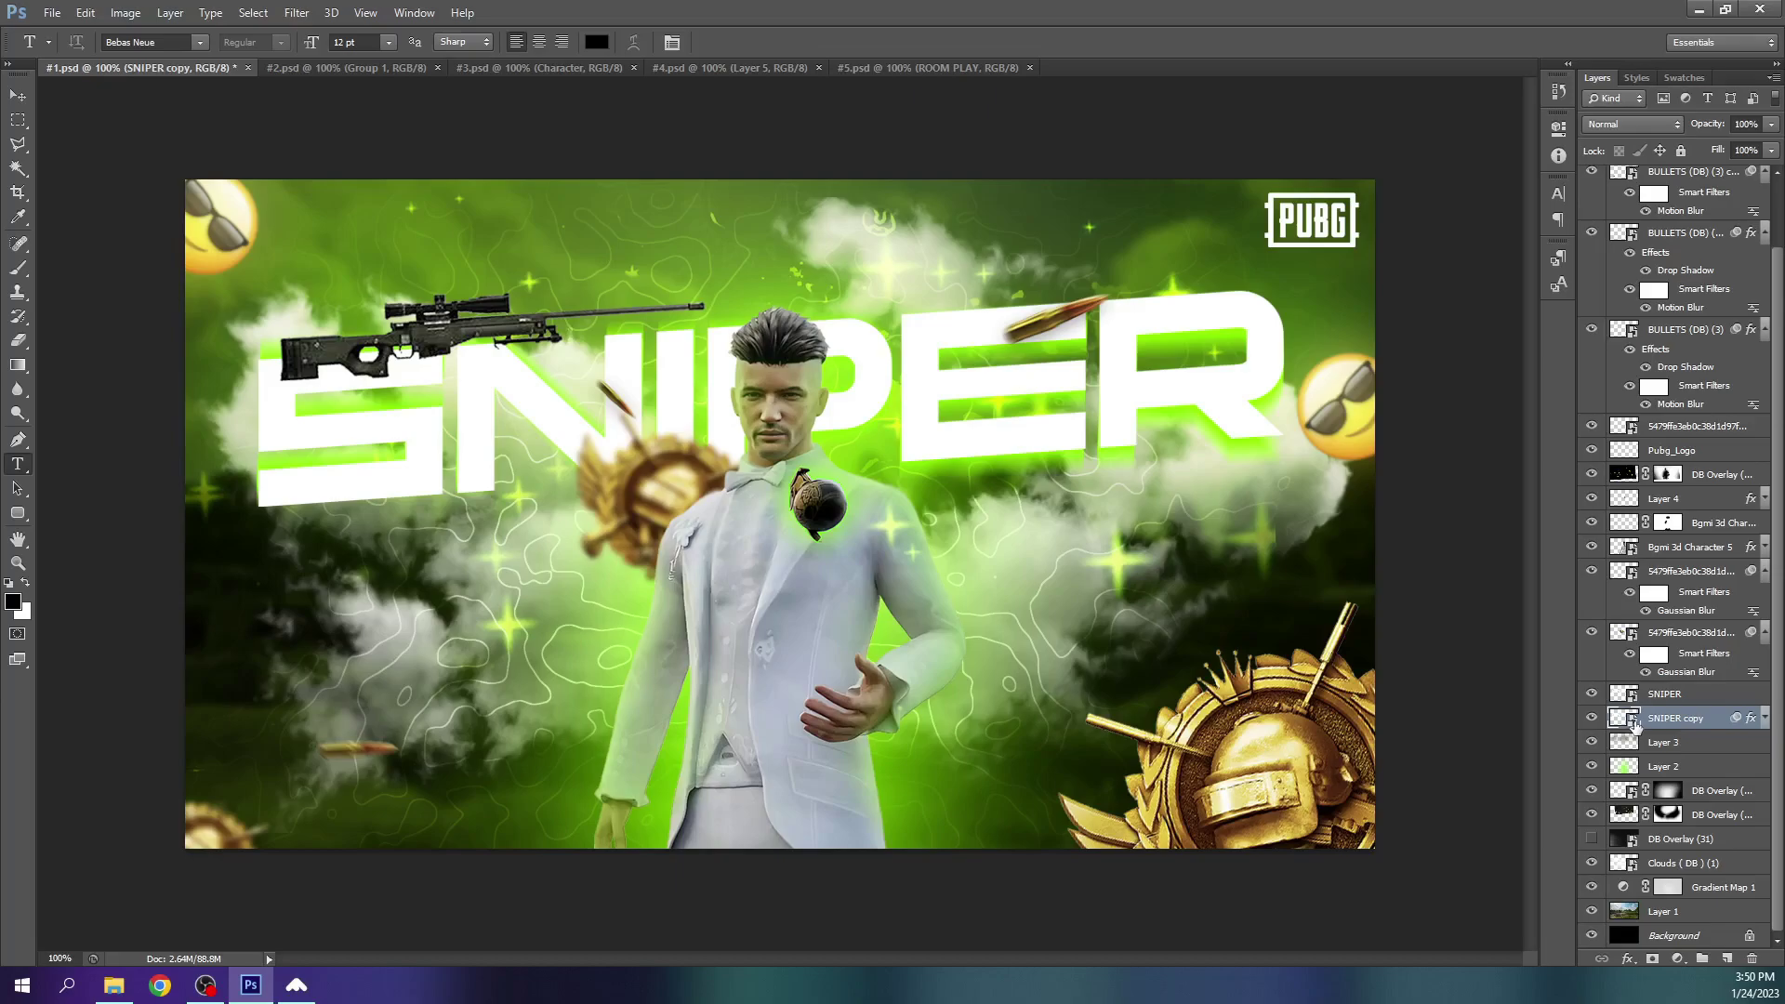
Replace SNIPER with PALY inside the SNIPER copy smart object, then save and close it
{"action": "double_click", "coordinate": [1634, 722]}
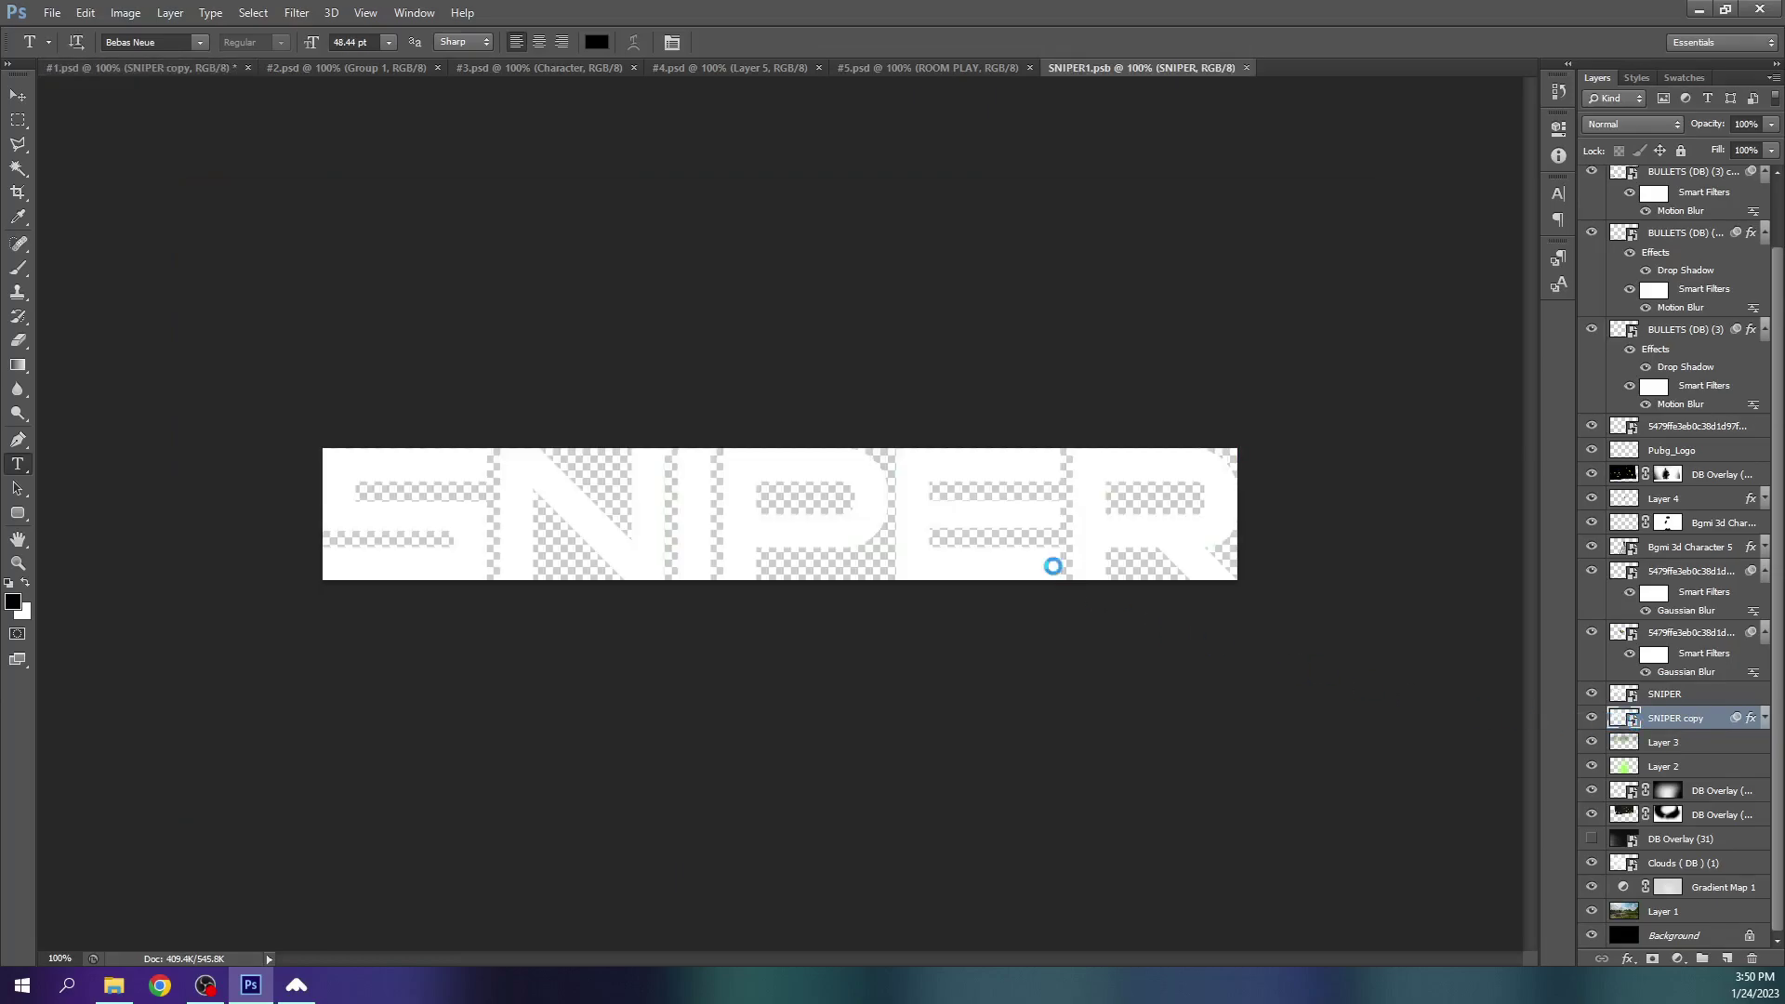
{"action": "left_click", "coordinate": [661, 511]}
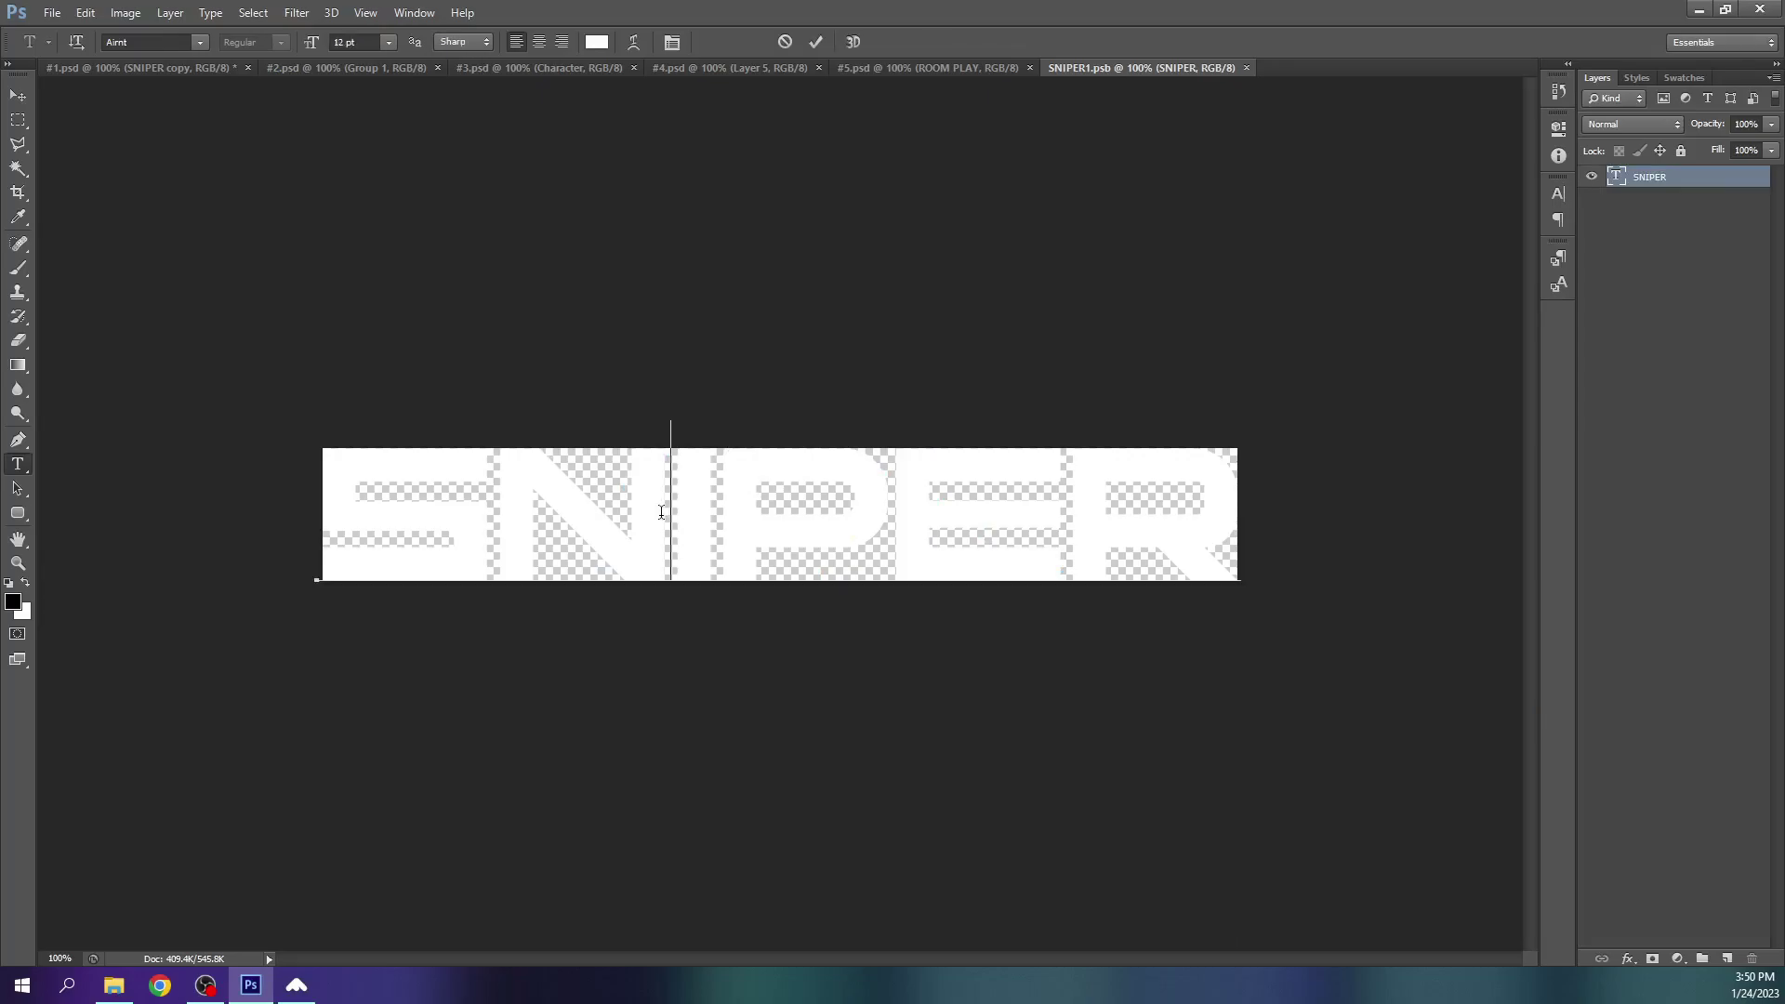
{"action": "double_click", "coordinate": [661, 511]}
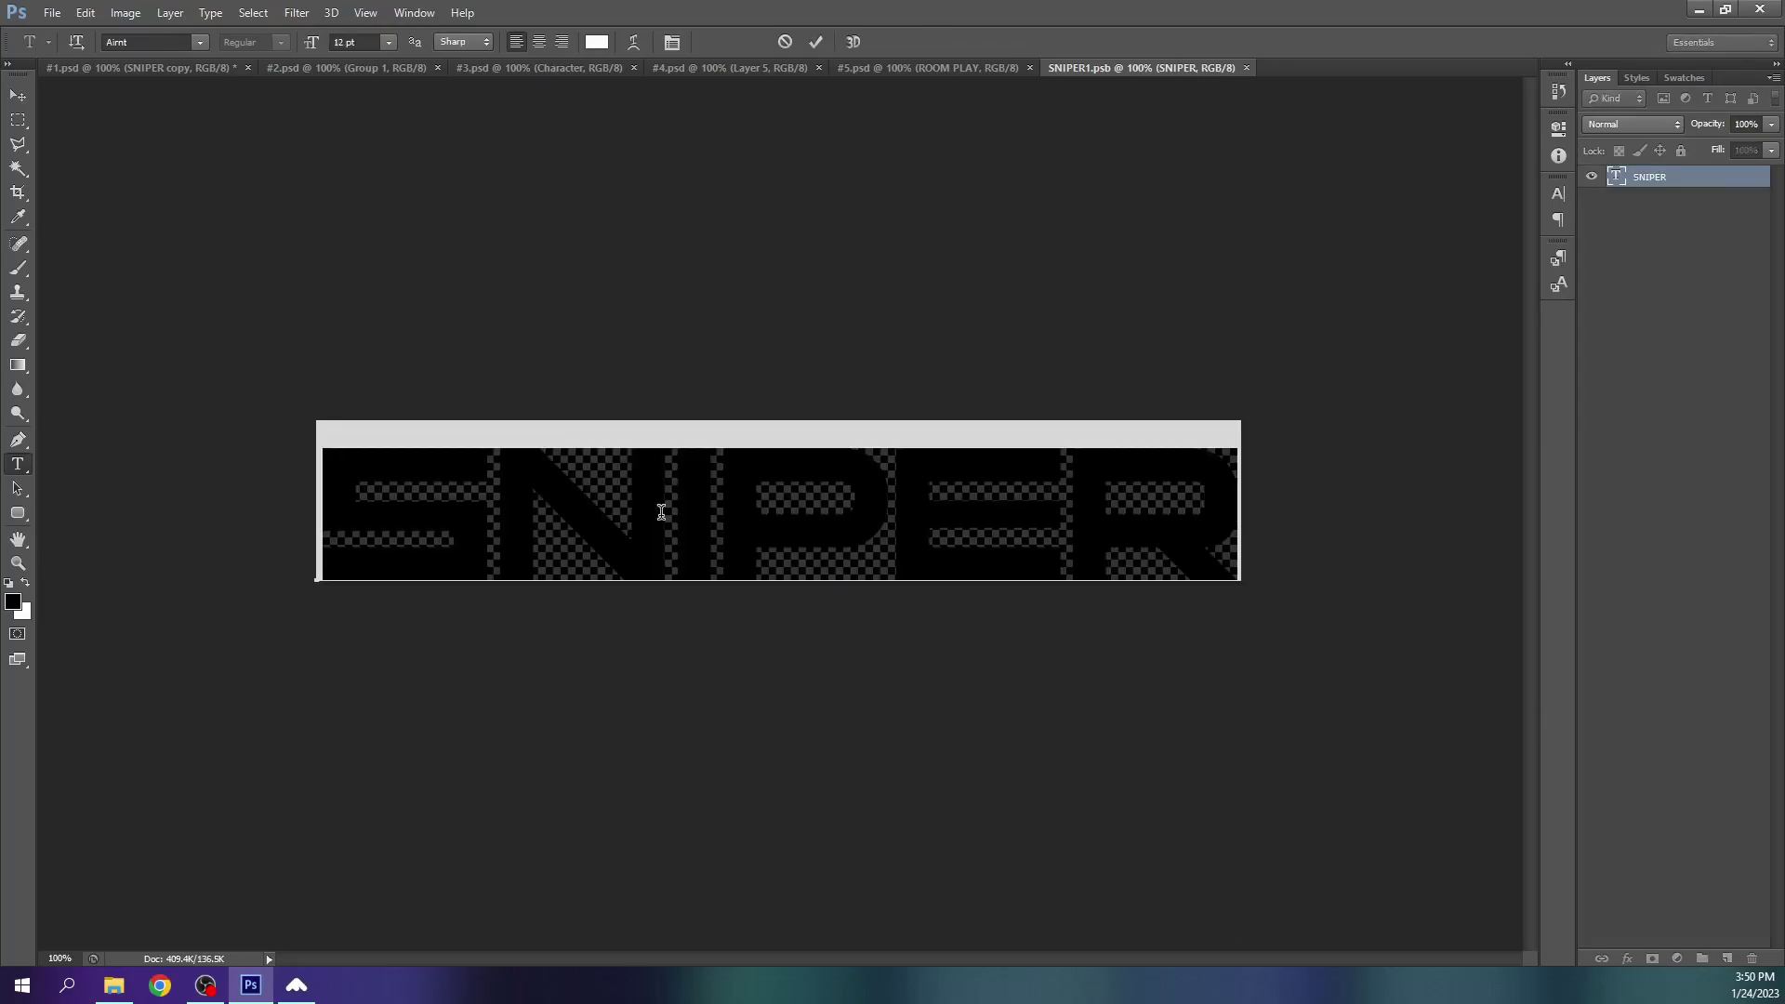
{"action": "type", "text": "PALY"}
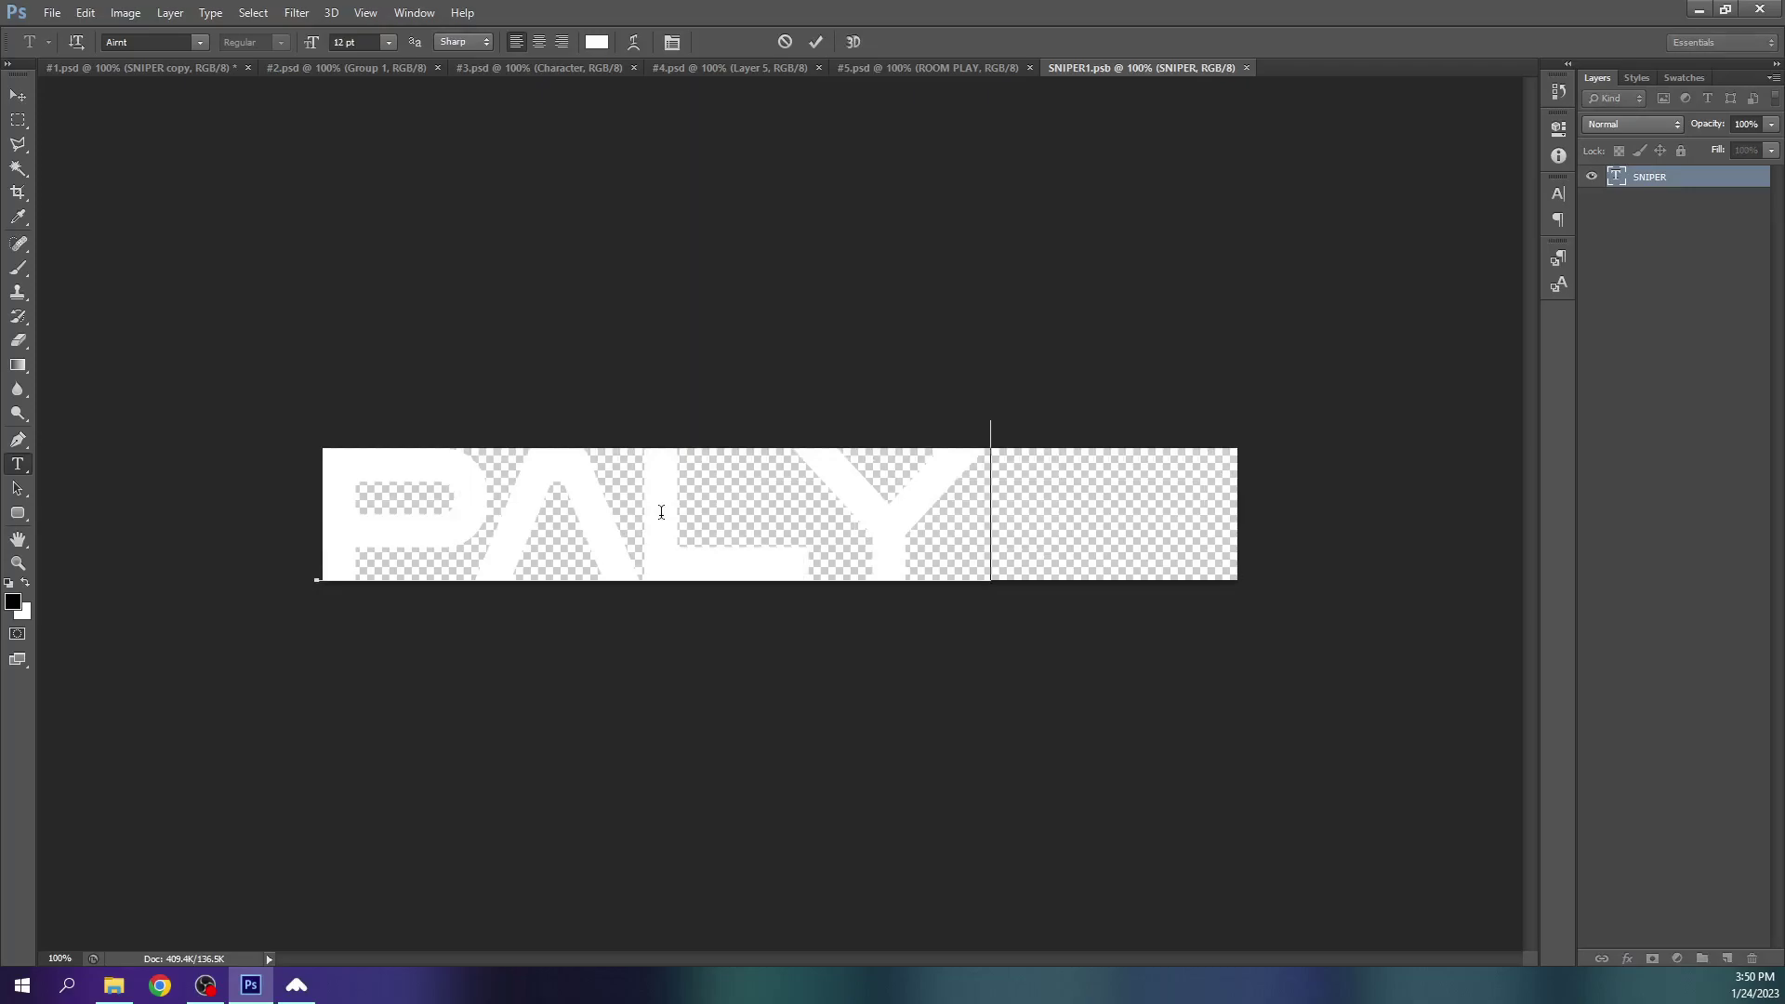
{"action": "key", "text": "ctrl+Return"}
{"action": "key", "text": "ctrl+s"}
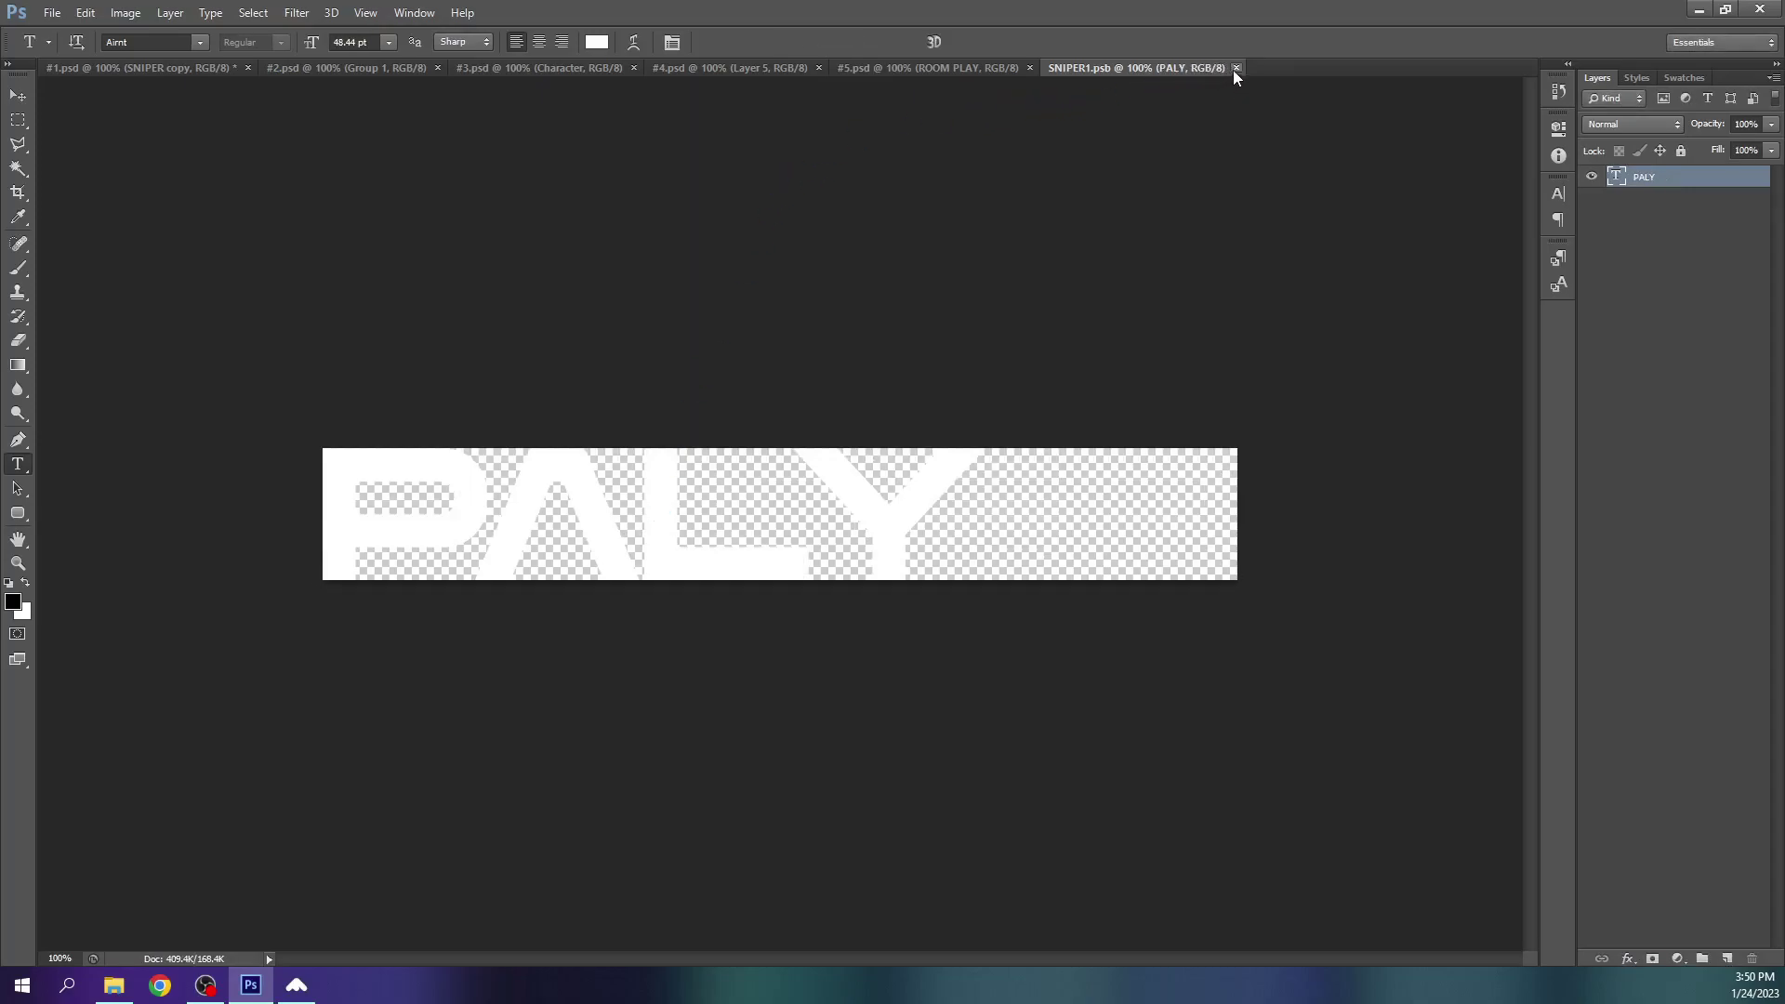
{"action": "key", "text": "ctrl+w"}
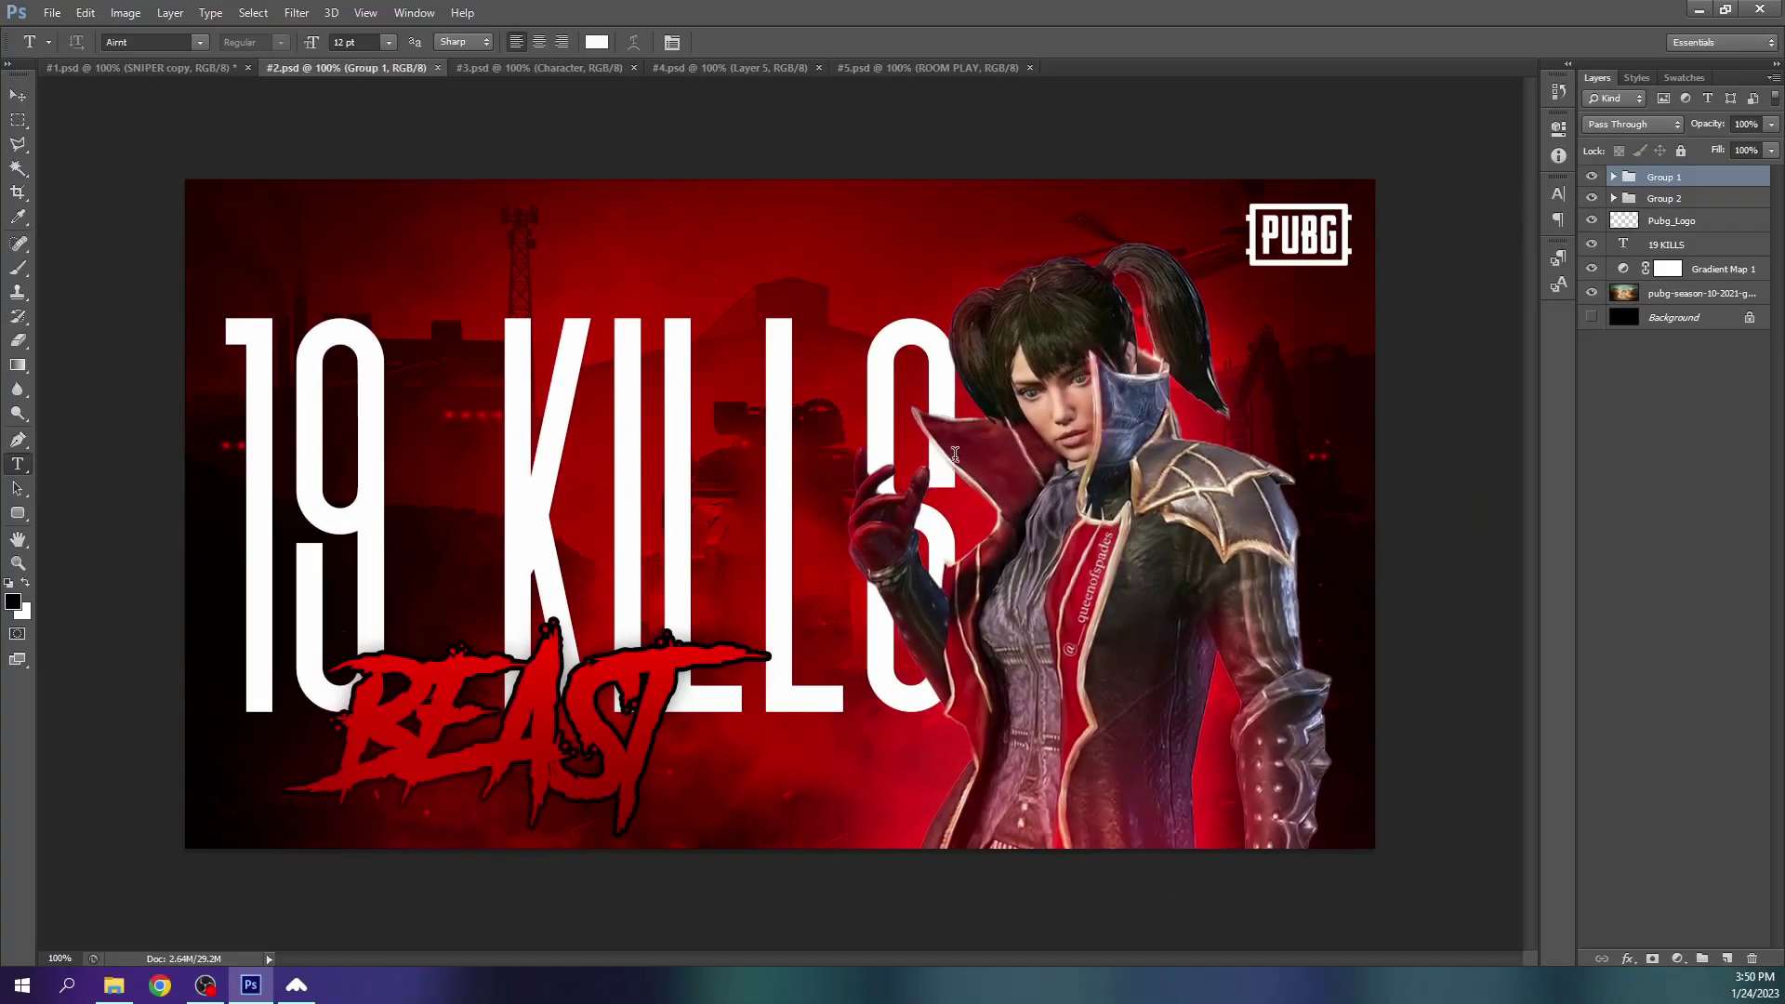
Try selecting parts of the 19 KILLS text, committing each edit unchanged
{"action": "left_click_drag", "start_coordinate": [944, 453], "coordinate": [492, 484]}
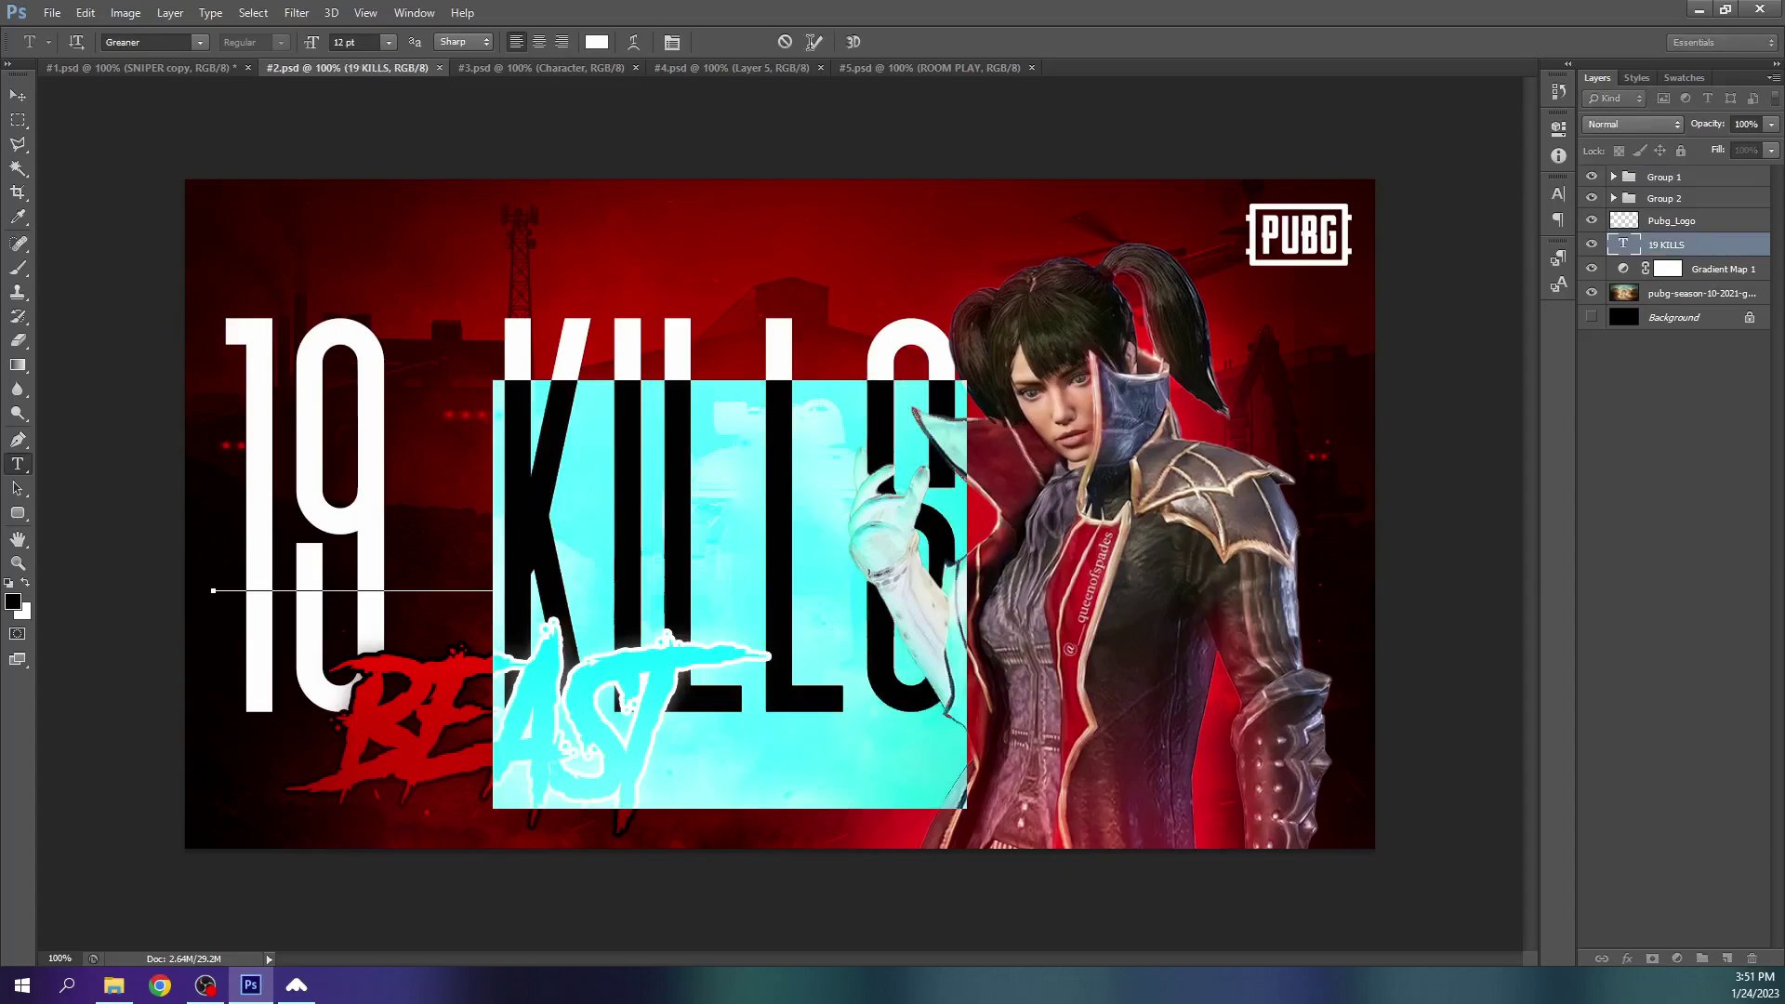
{"action": "left_click", "coordinate": [814, 43]}
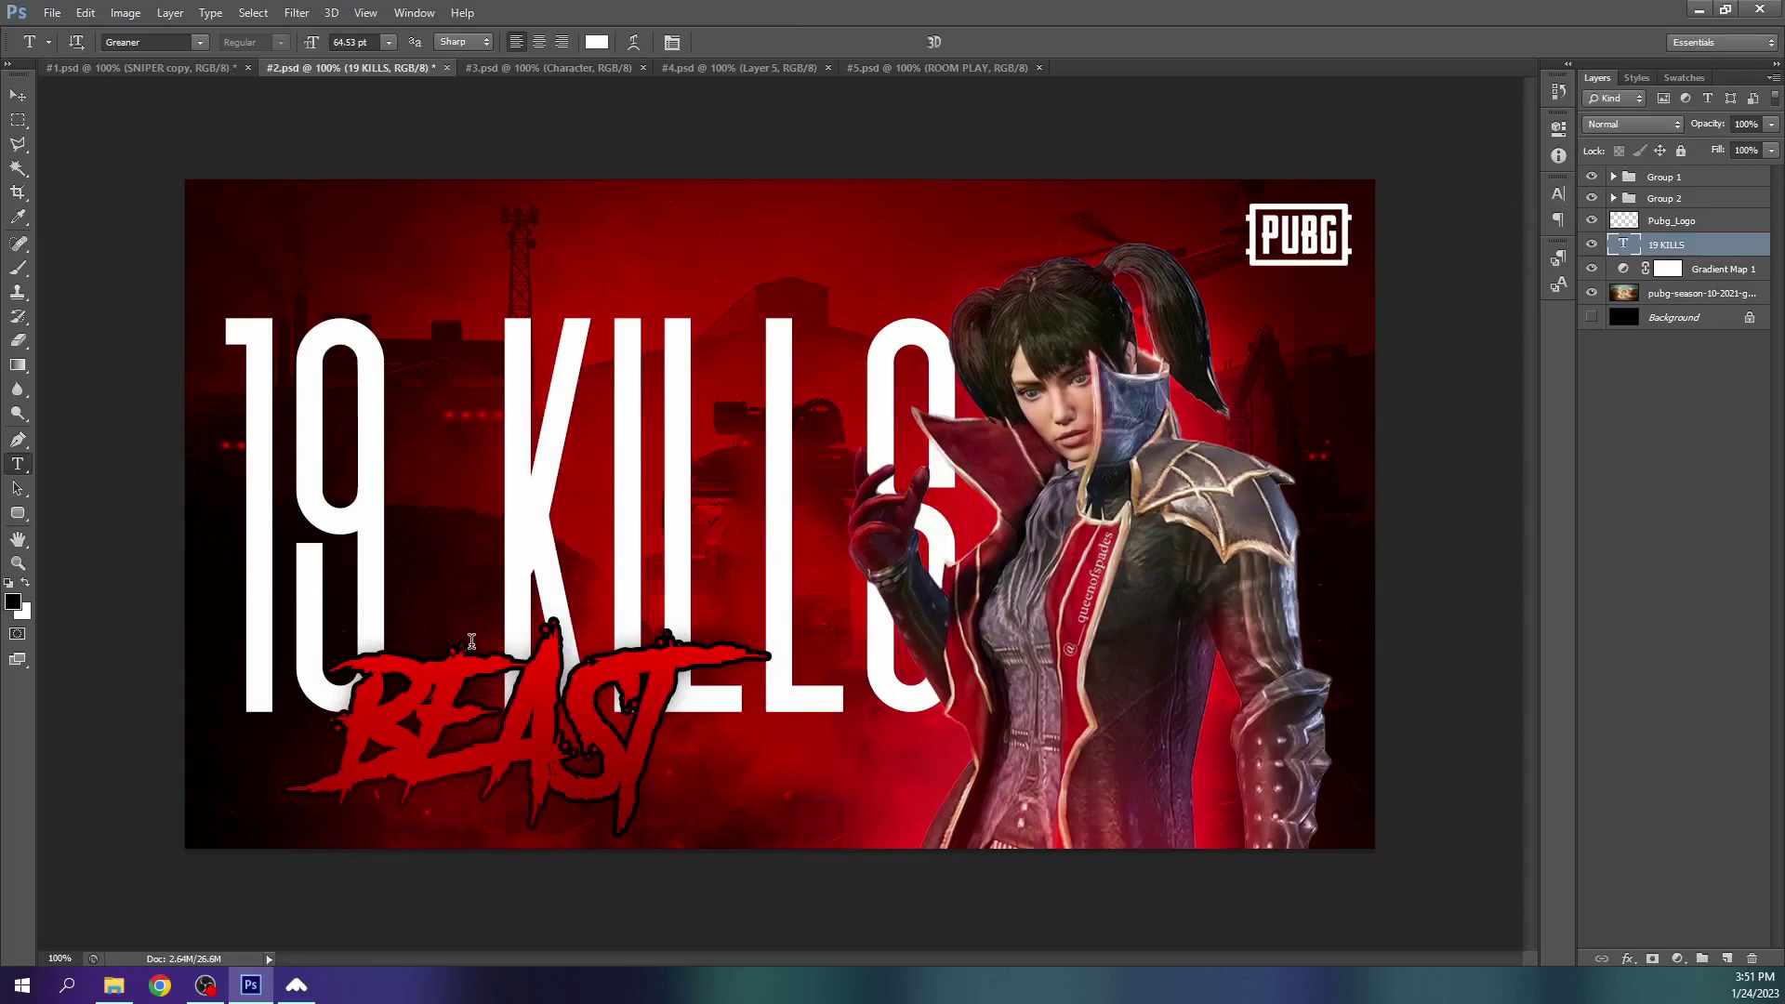
{"action": "left_click_drag", "start_coordinate": [471, 641], "coordinate": [598, 716]}
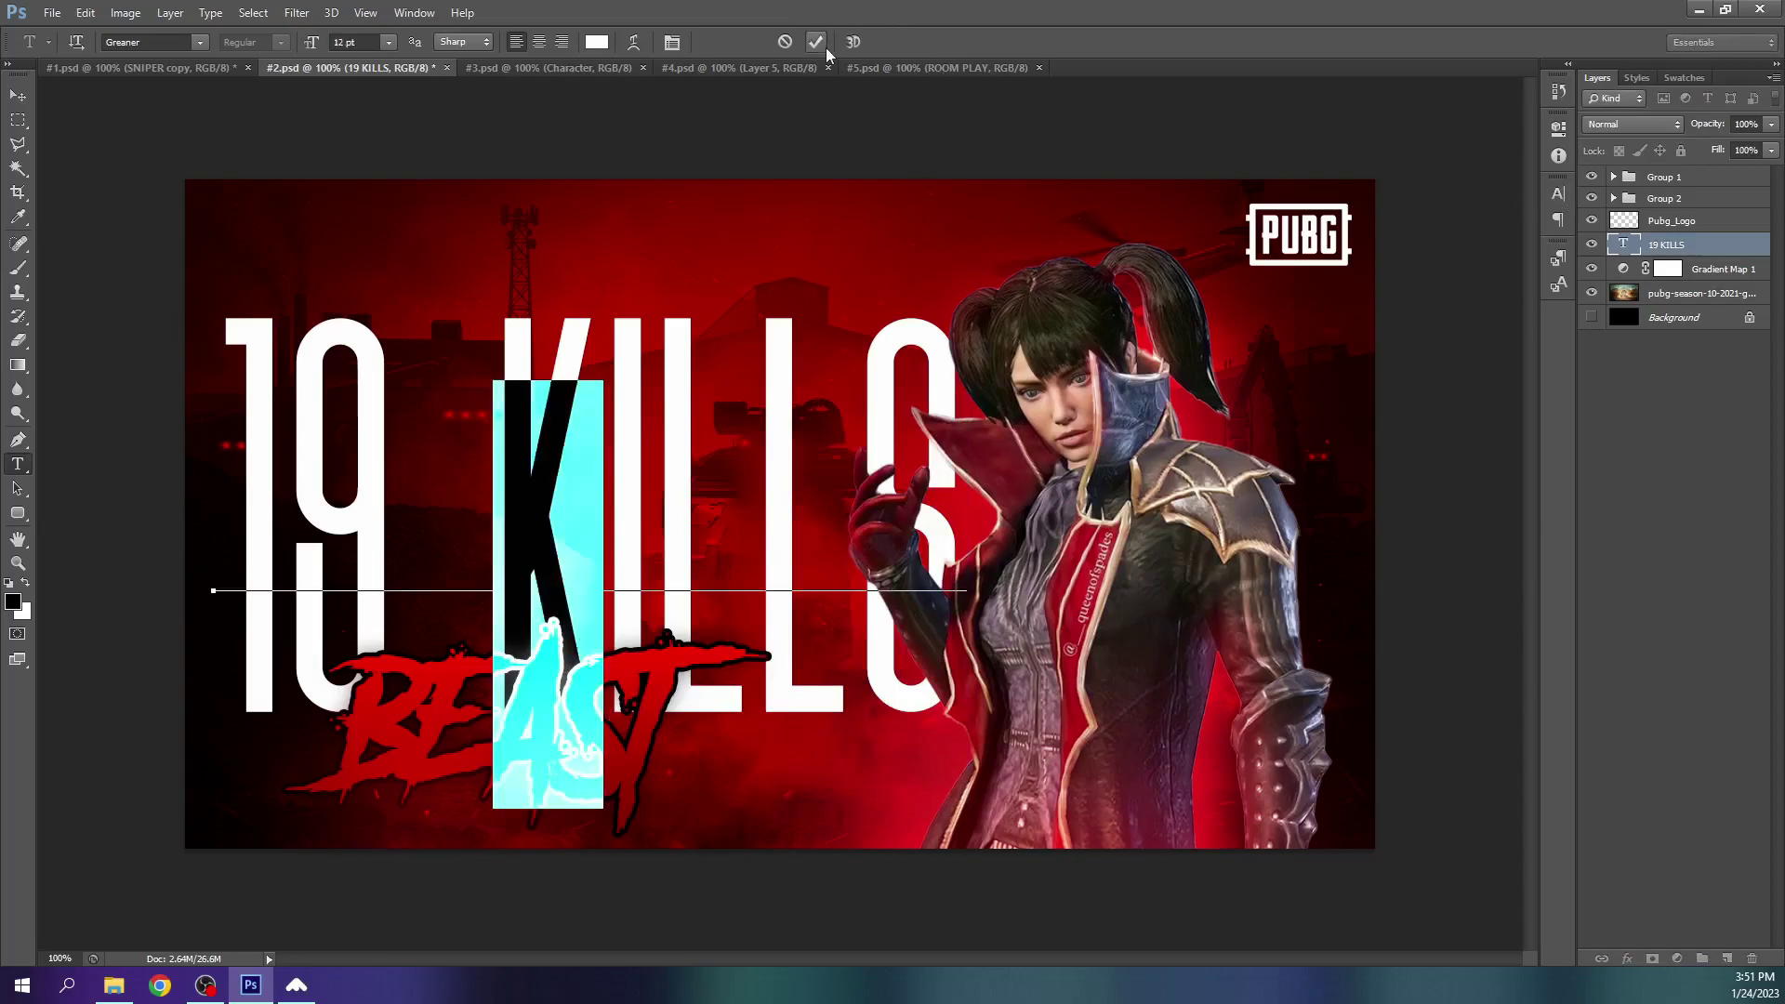
{"action": "left_click", "coordinate": [815, 42]}
{"action": "left_click", "coordinate": [494, 749]}
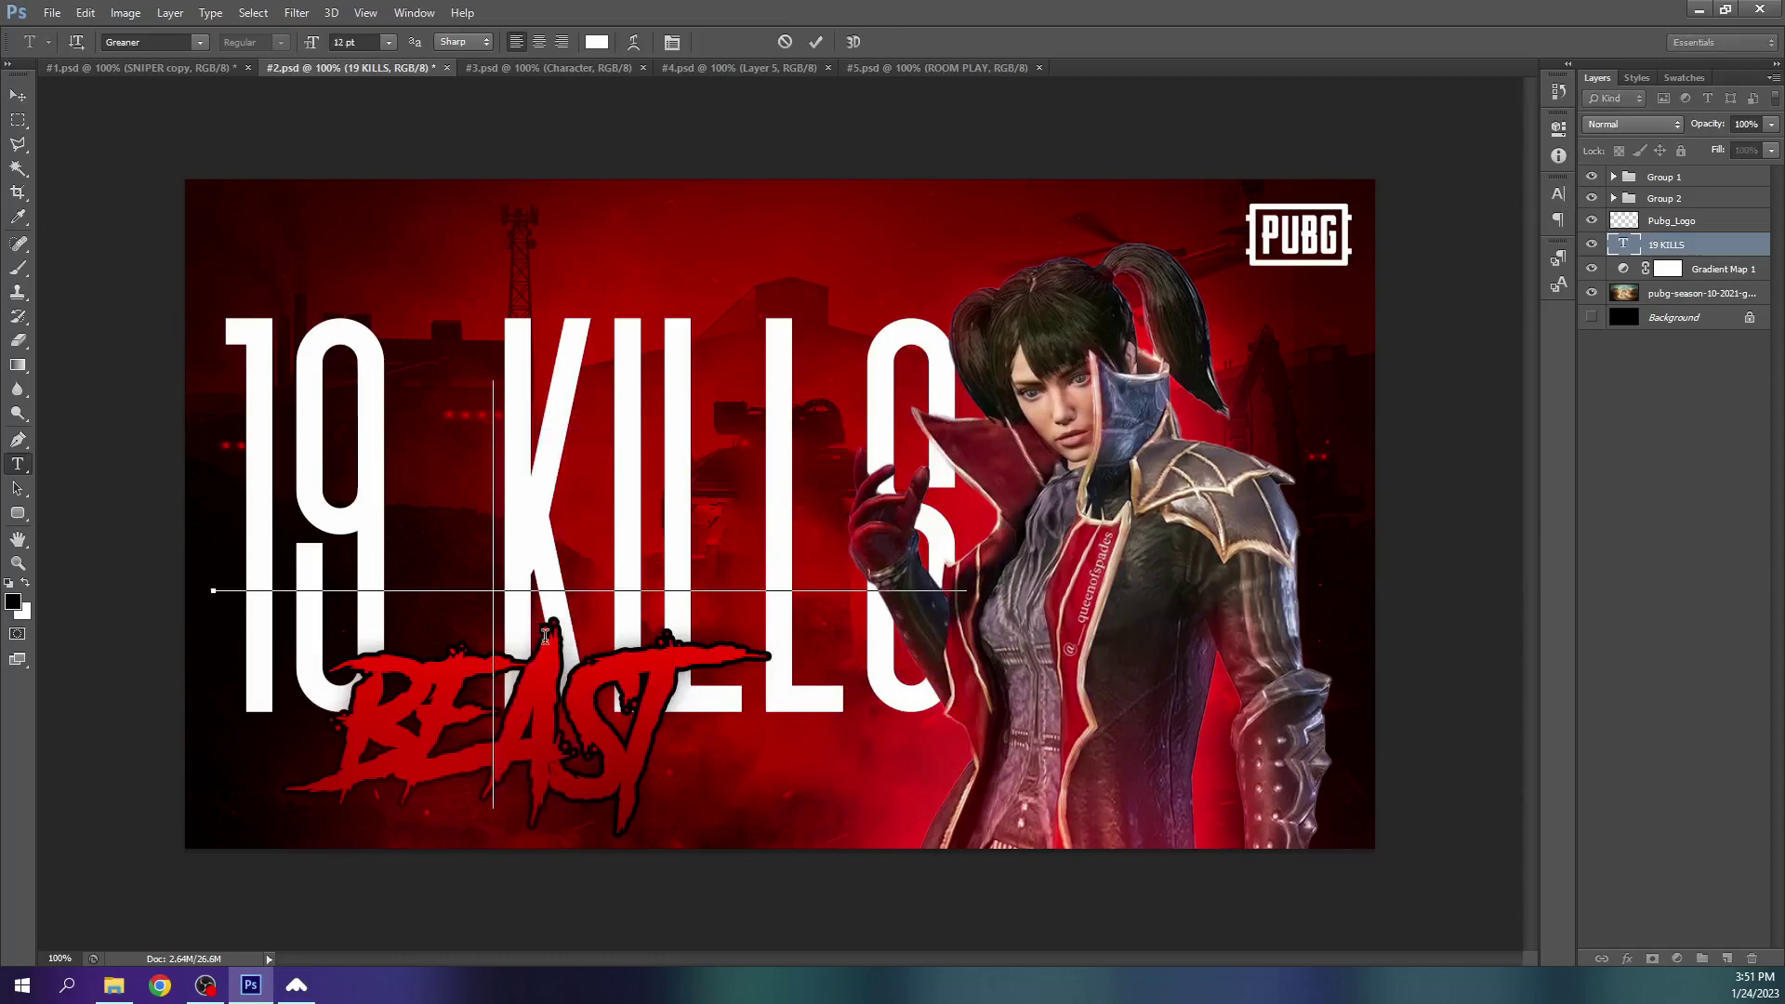
{"action": "left_click", "coordinate": [817, 42]}
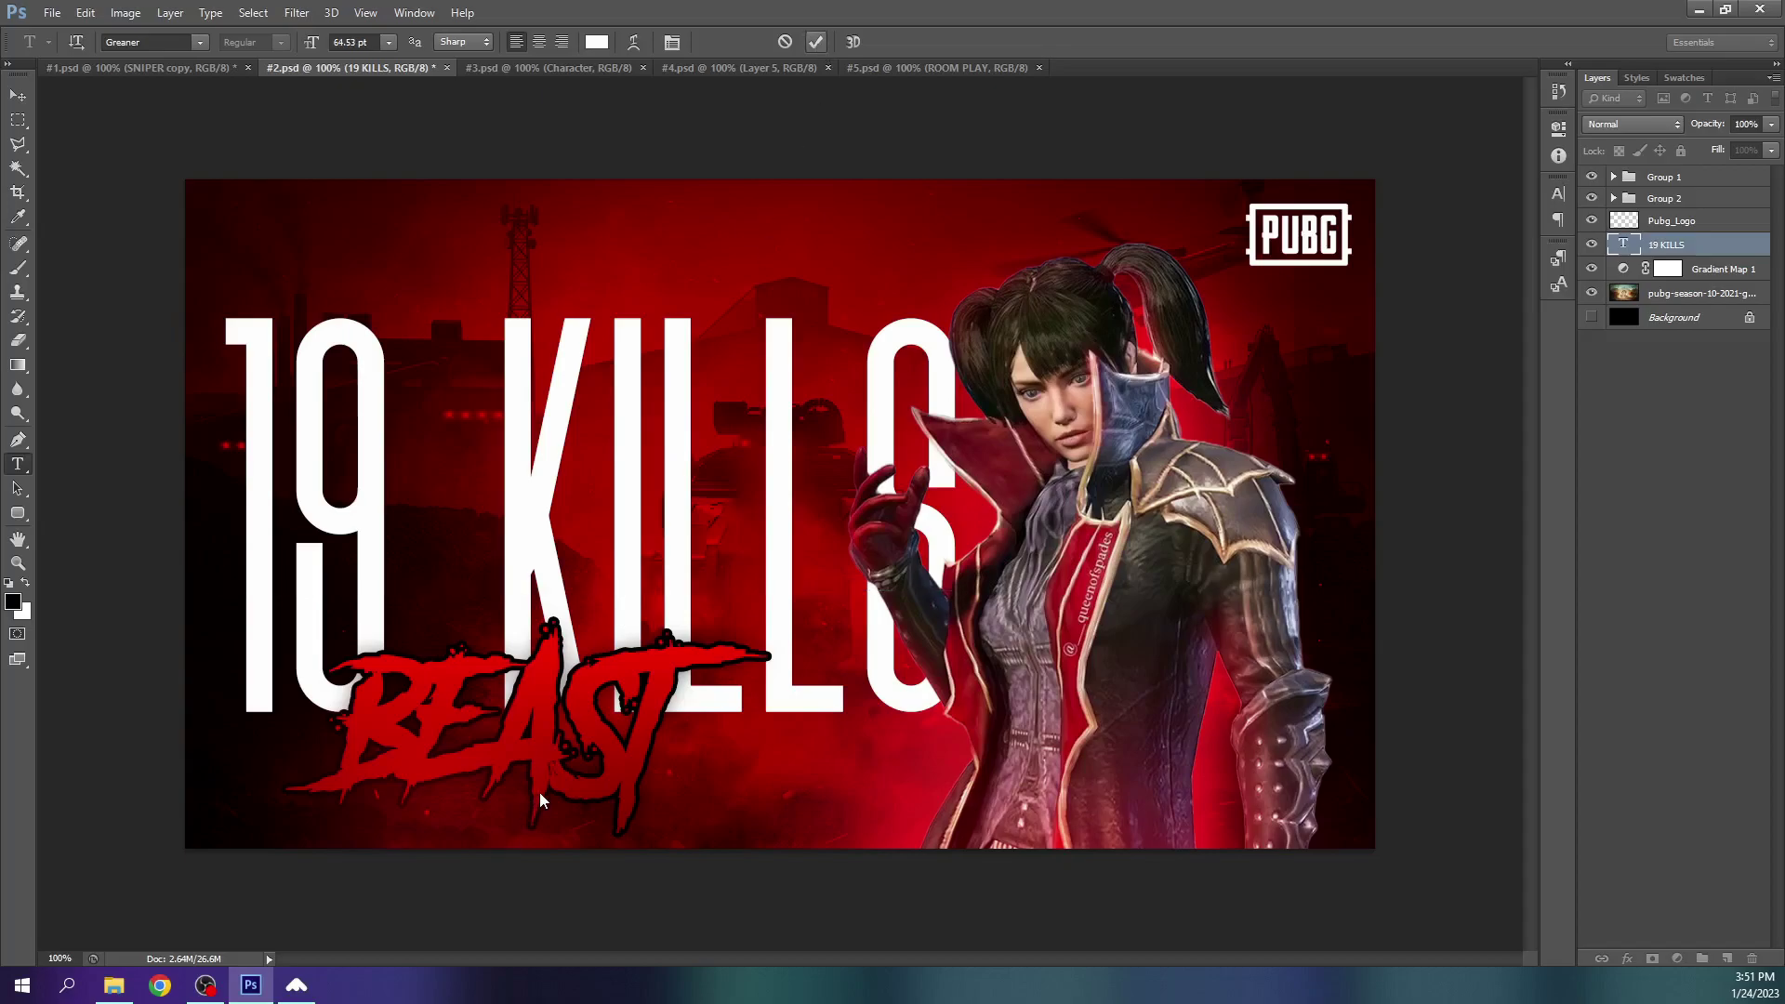
Commit the 19 KILLS text once more and hide the 19 KILLS headline layer
{"action": "left_click", "coordinate": [213, 590]}
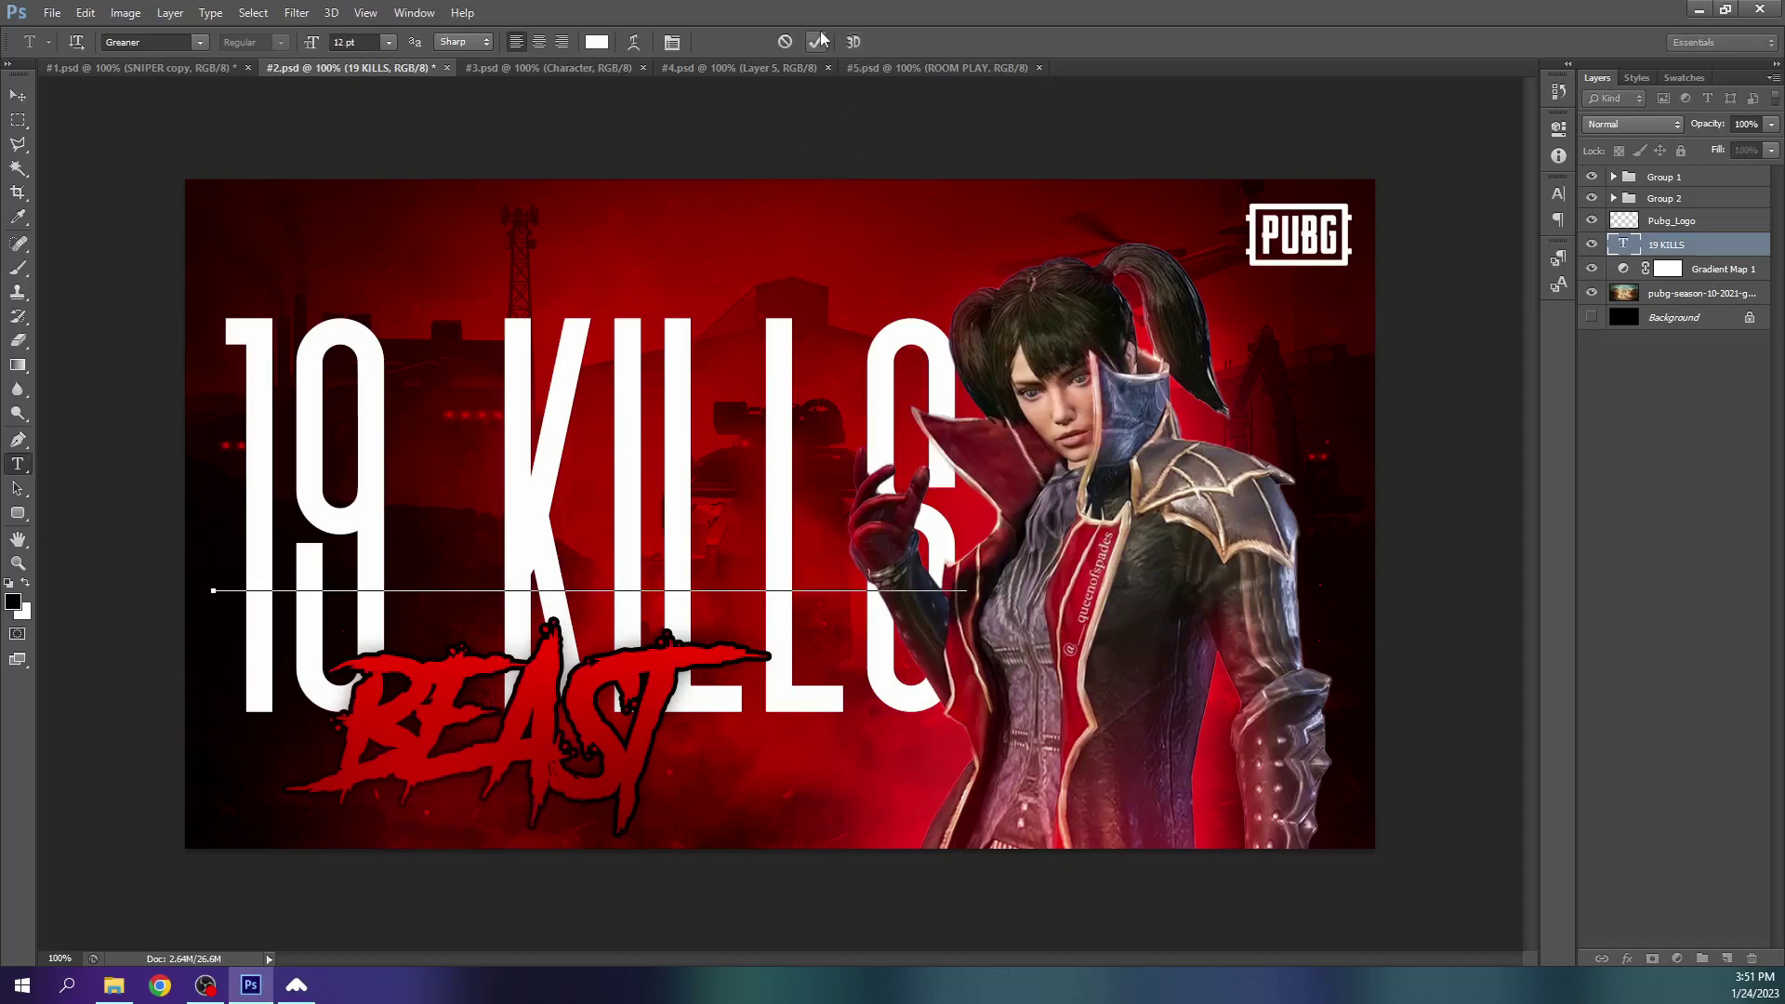
{"action": "left_click", "coordinate": [820, 39]}
{"action": "left_click", "coordinate": [1618, 251]}
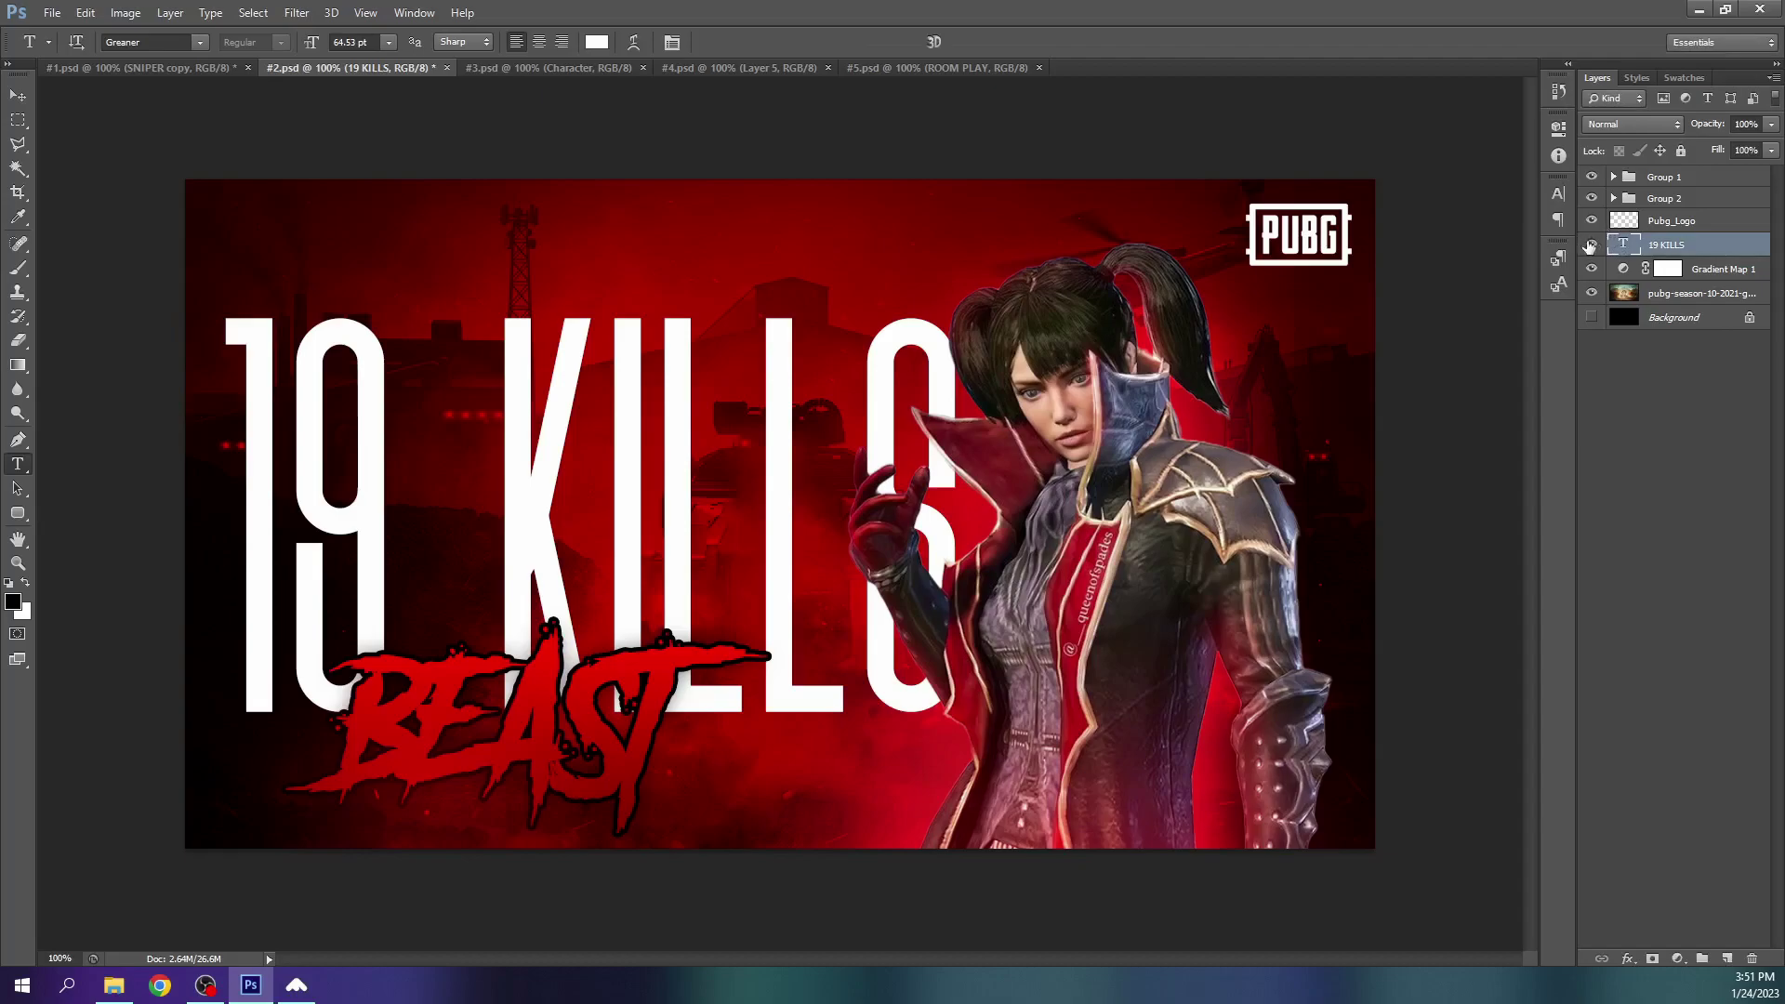
{"action": "left_click", "coordinate": [1591, 245]}
Expand the BEAST group and commit the BEAST text unchanged
{"action": "left_click", "coordinate": [1614, 177]}
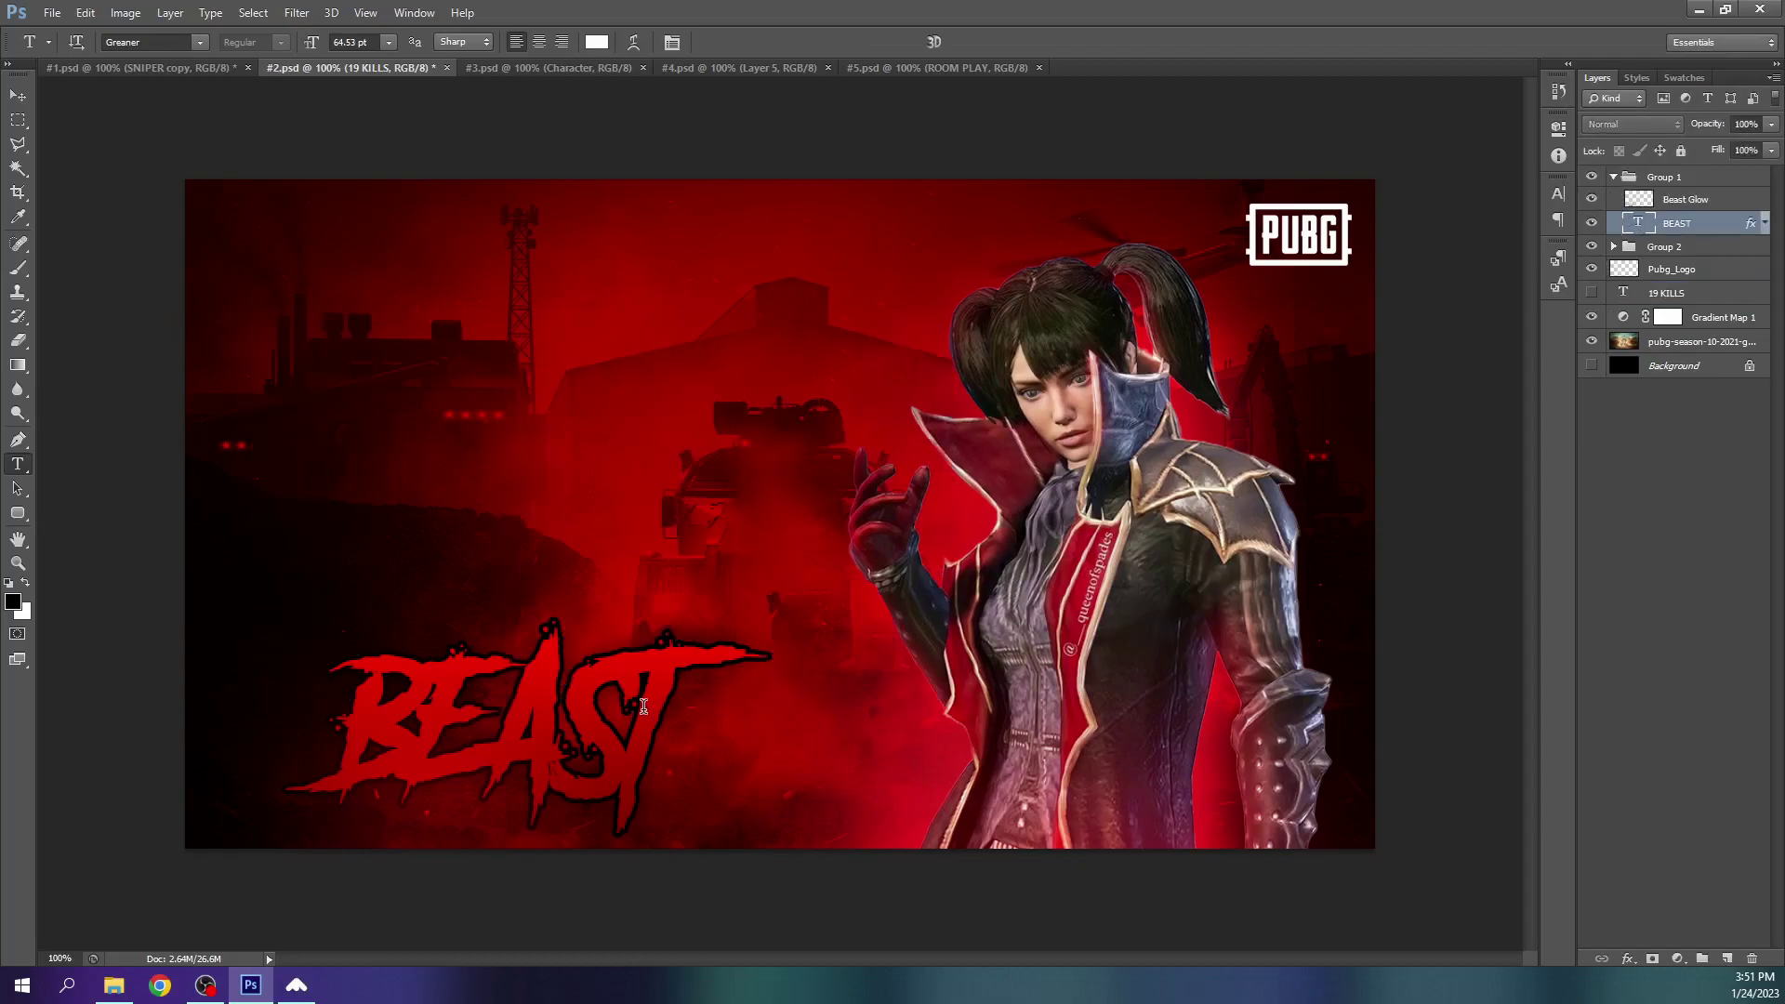
{"action": "double_click", "coordinate": [1638, 223]}
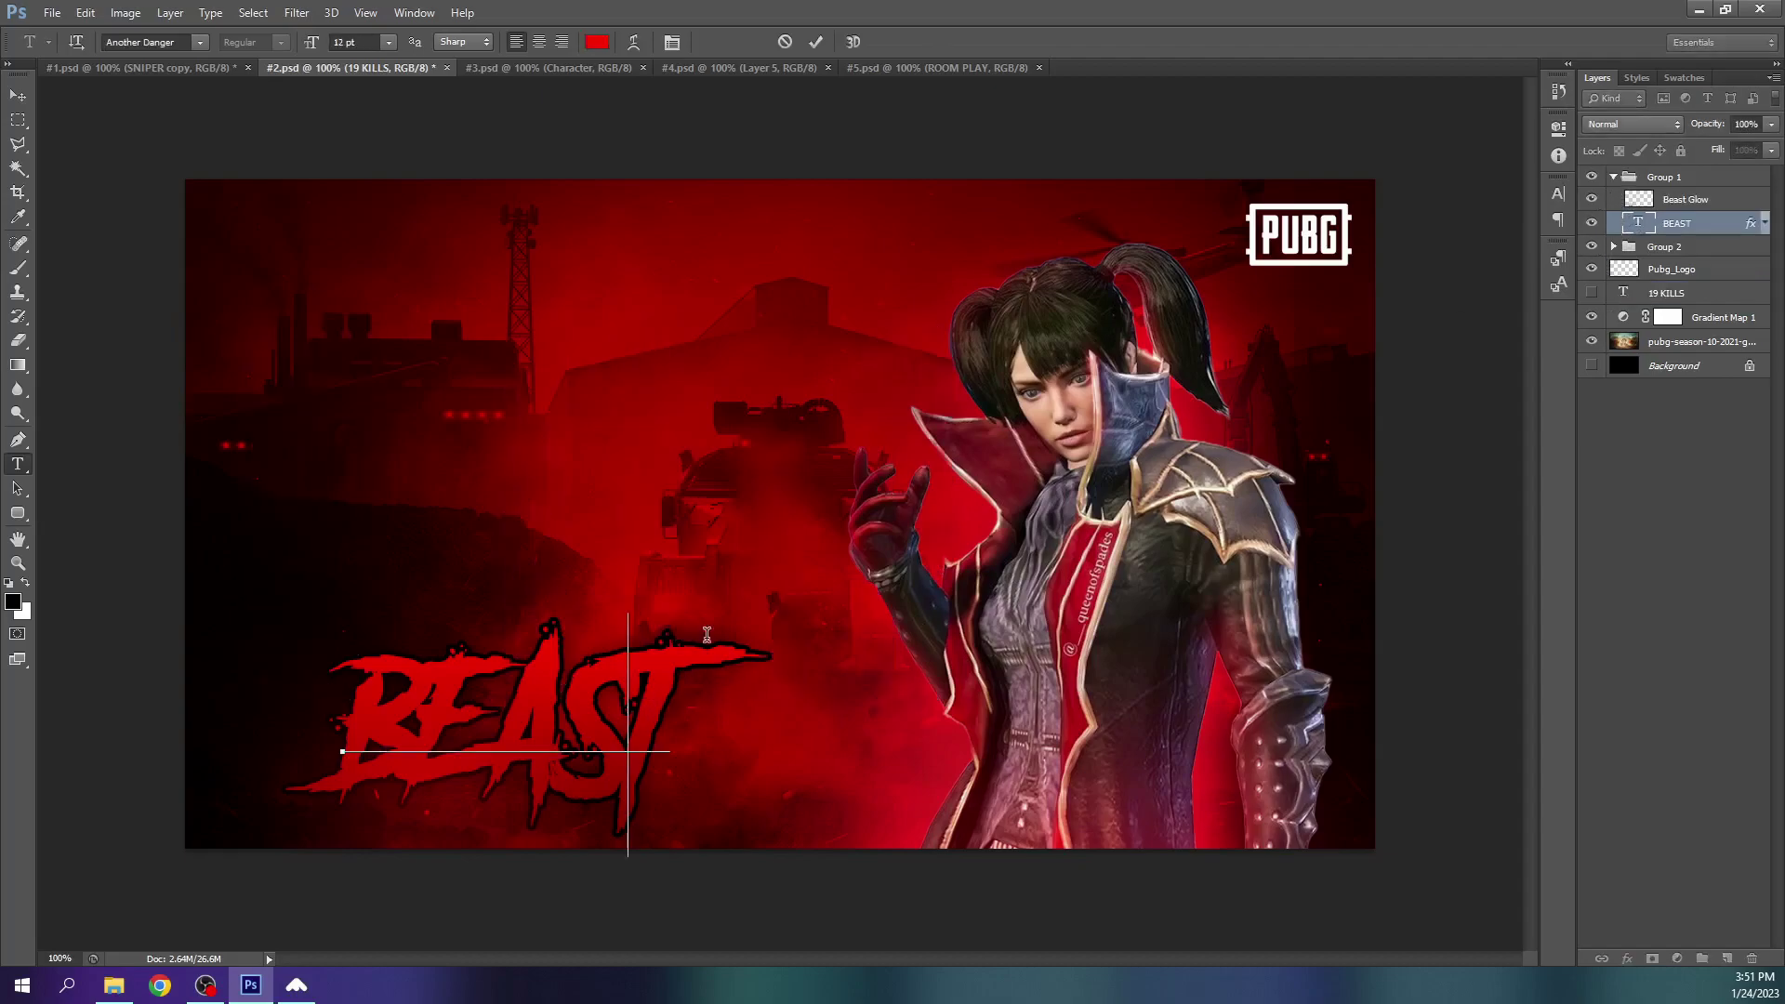
{"action": "left_click", "coordinate": [816, 43]}
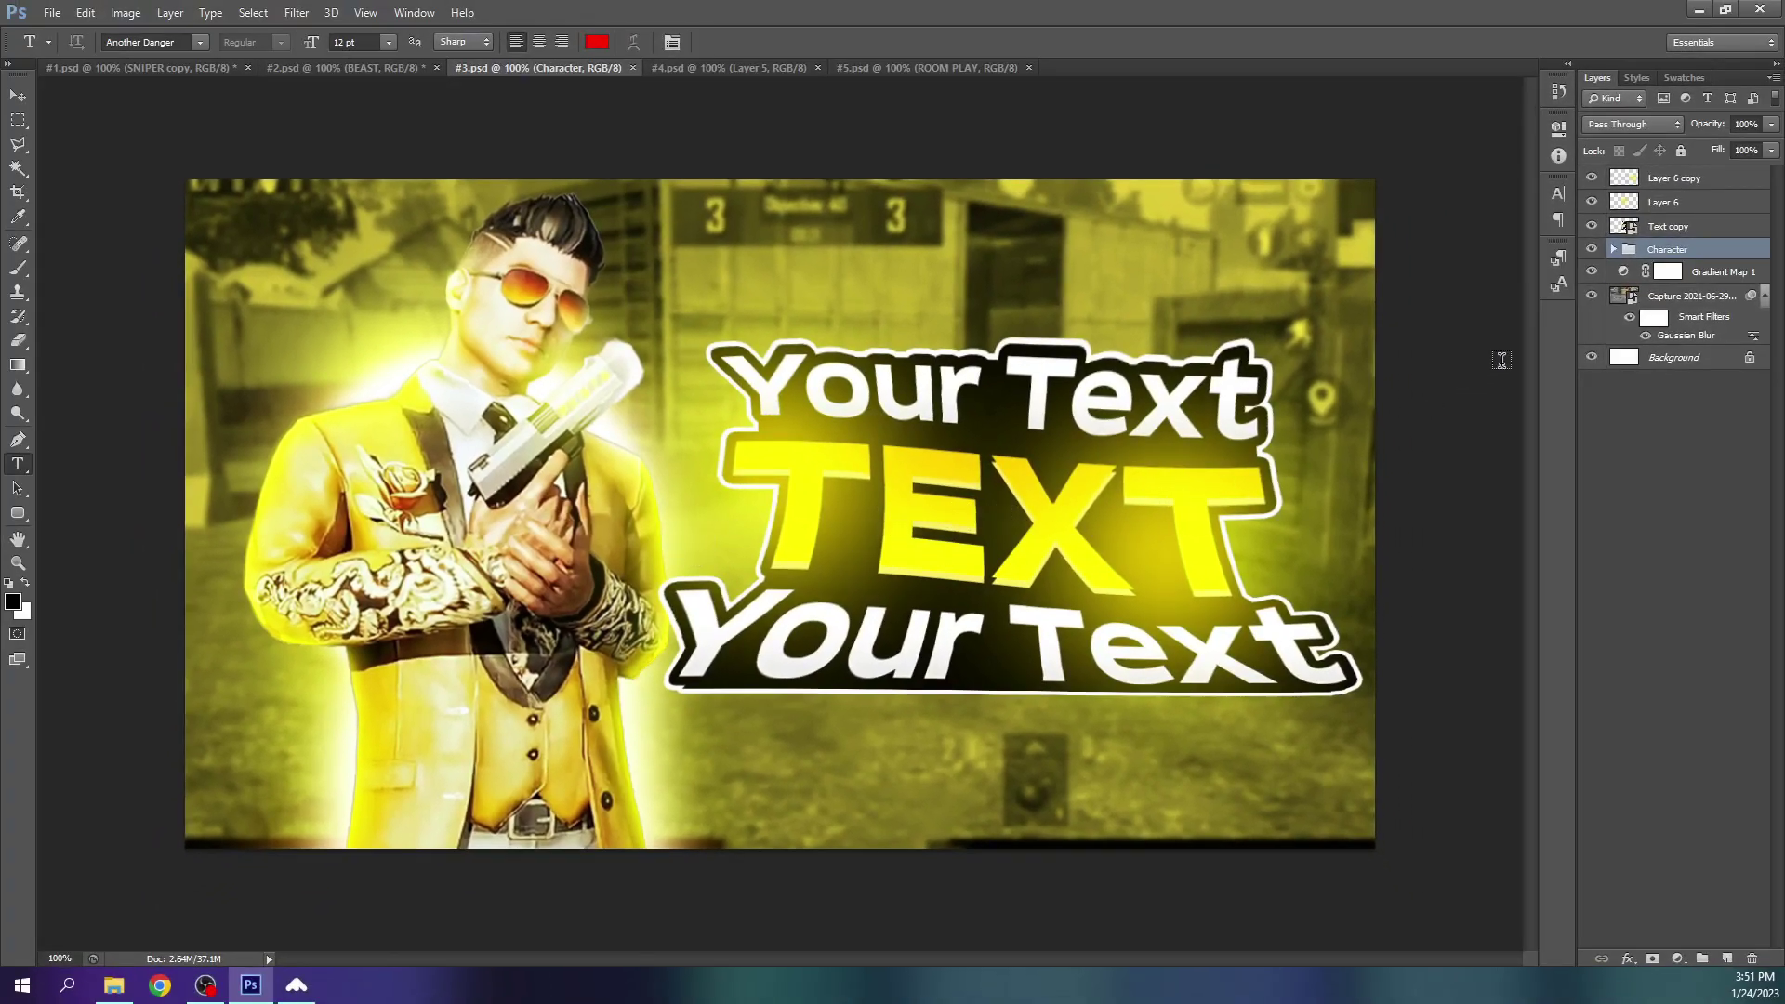
Open the Text copy smart object and its nested graphic, toggling the black backing shape
{"action": "left_click", "coordinate": [1630, 227]}
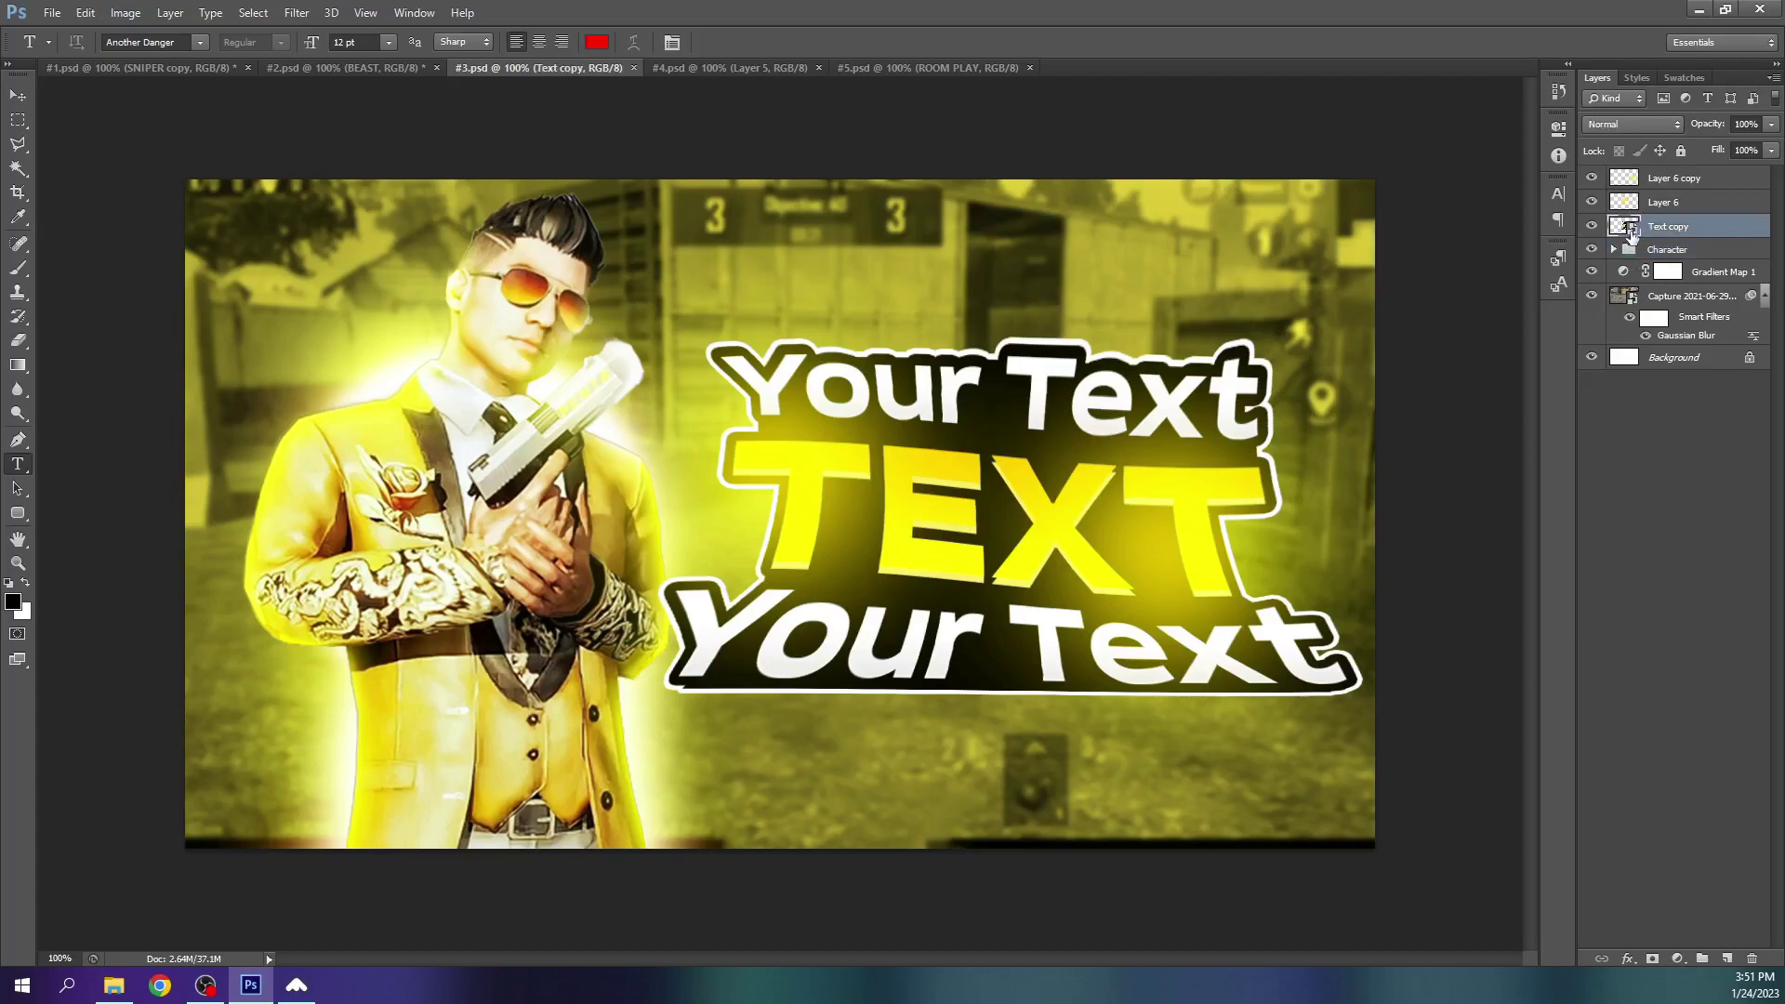
{"action": "double_click", "coordinate": [1630, 230]}
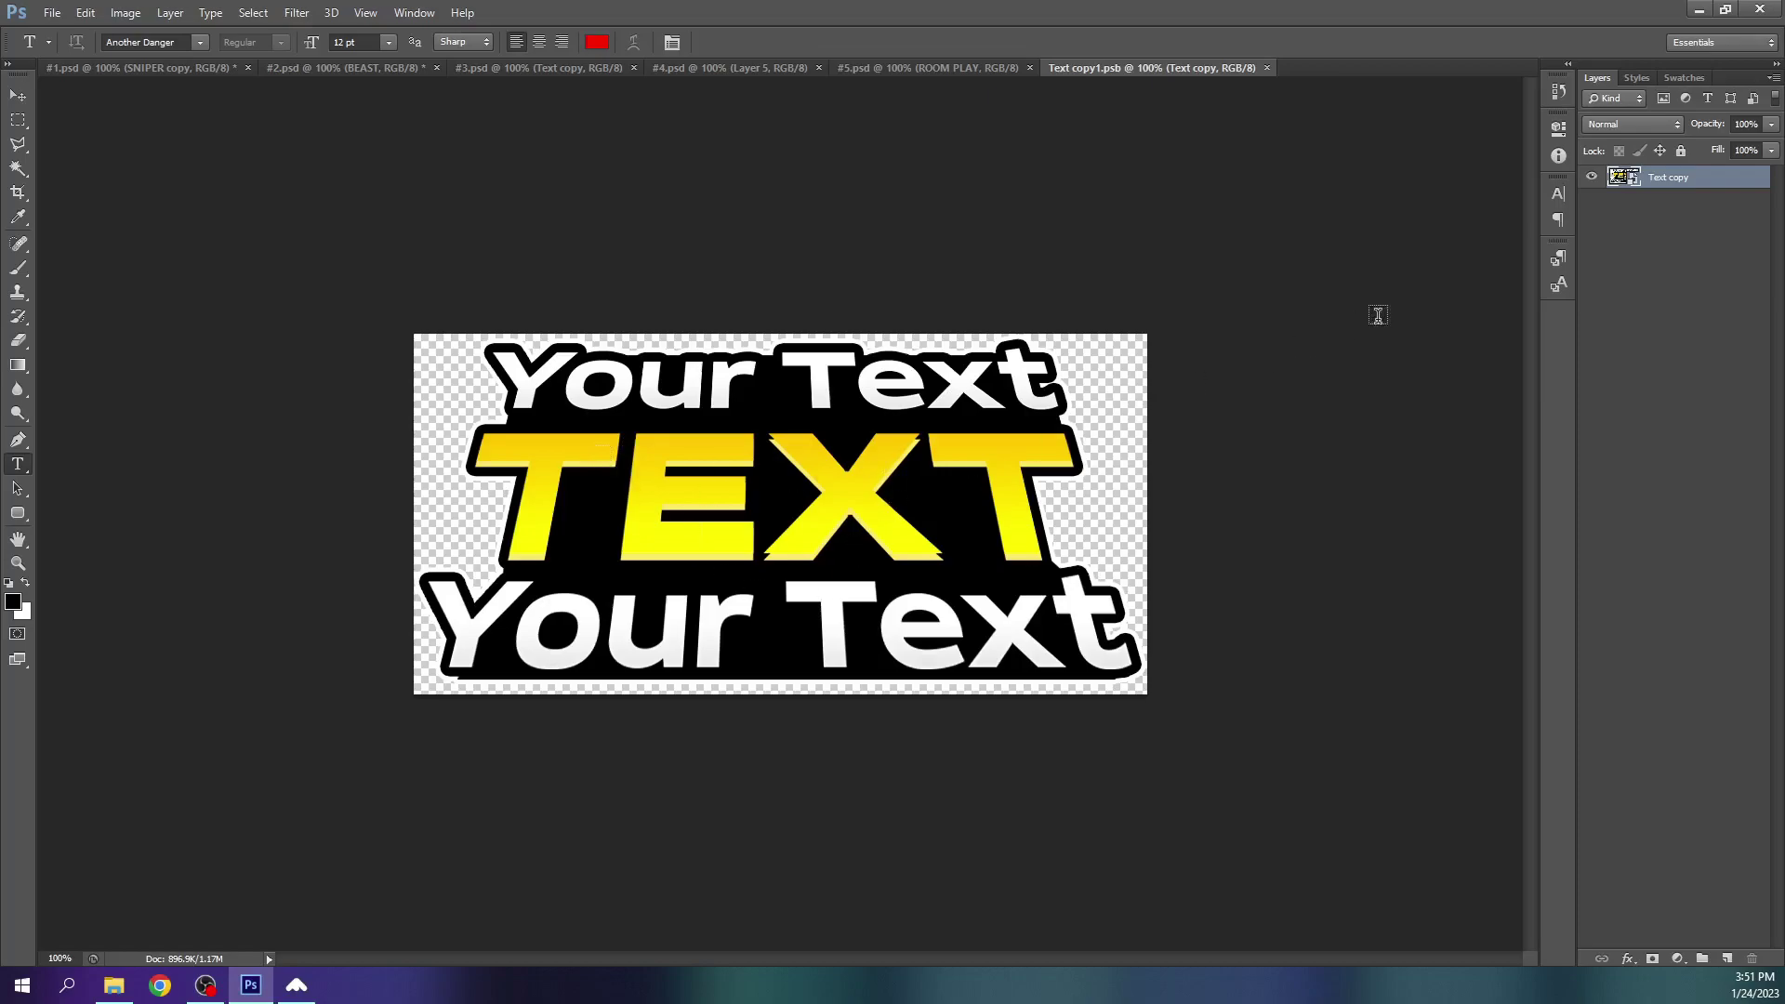
{"action": "double_click", "coordinate": [1633, 178]}
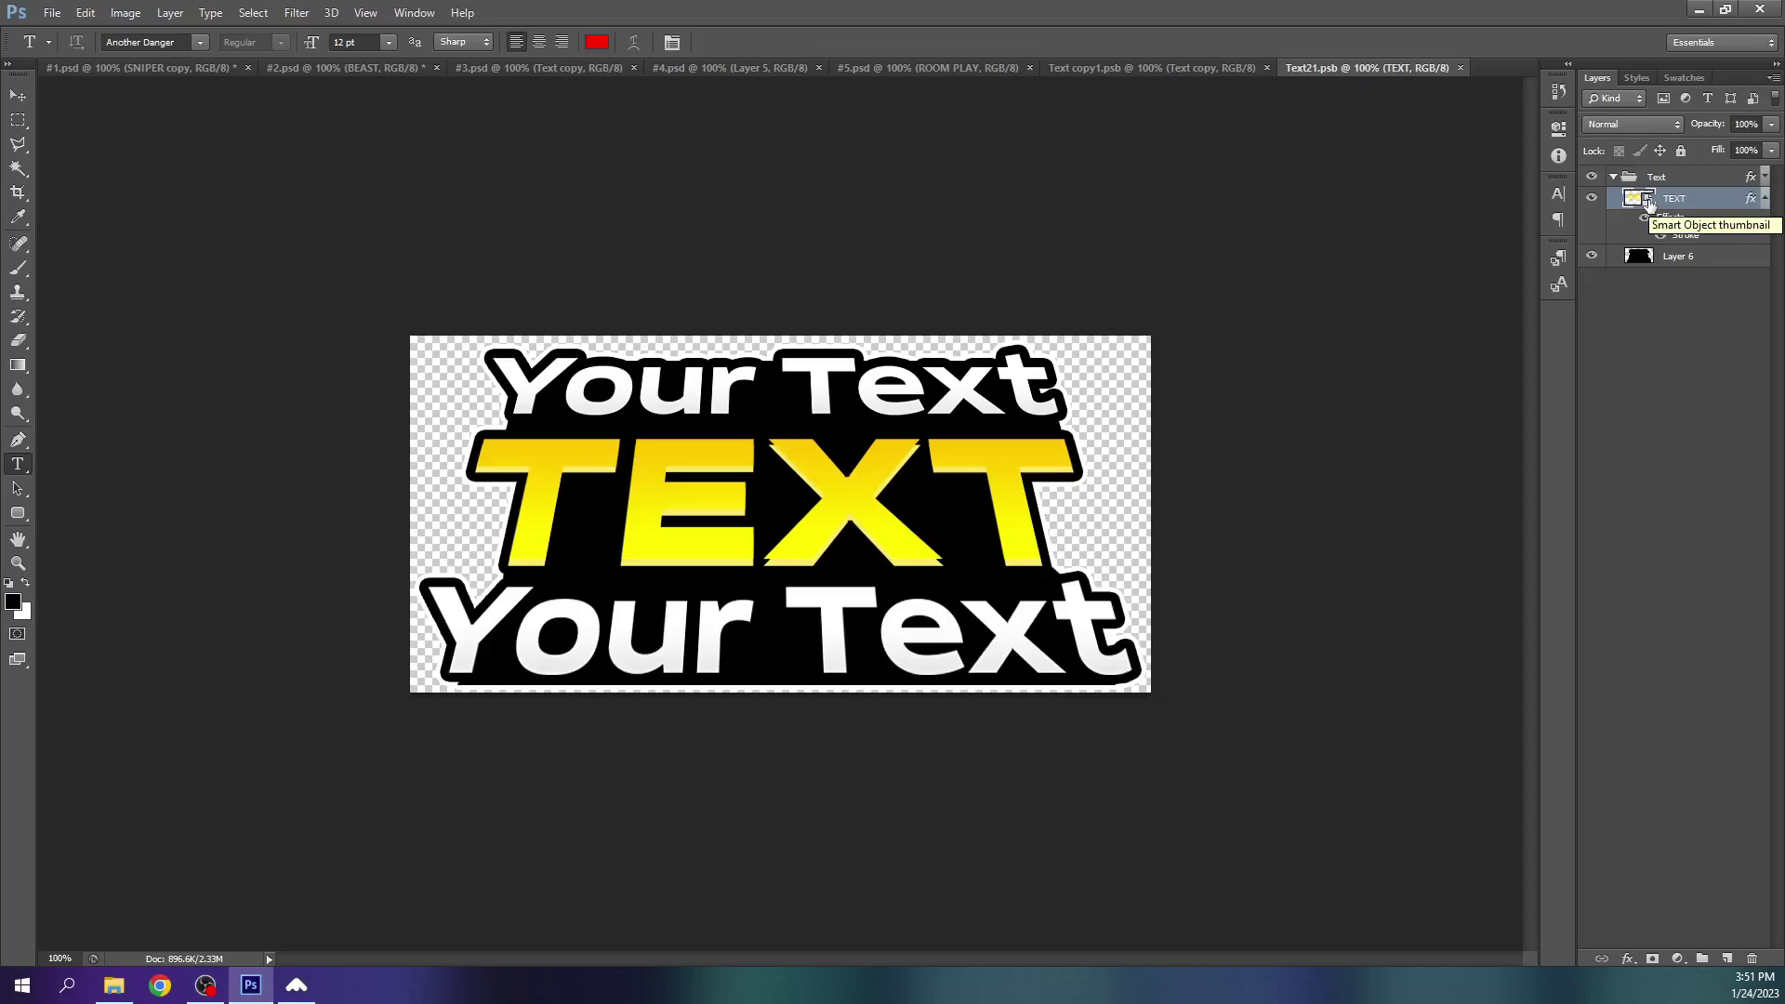
{"action": "left_click", "coordinate": [1678, 257]}
{"action": "left_click", "coordinate": [1592, 255]}
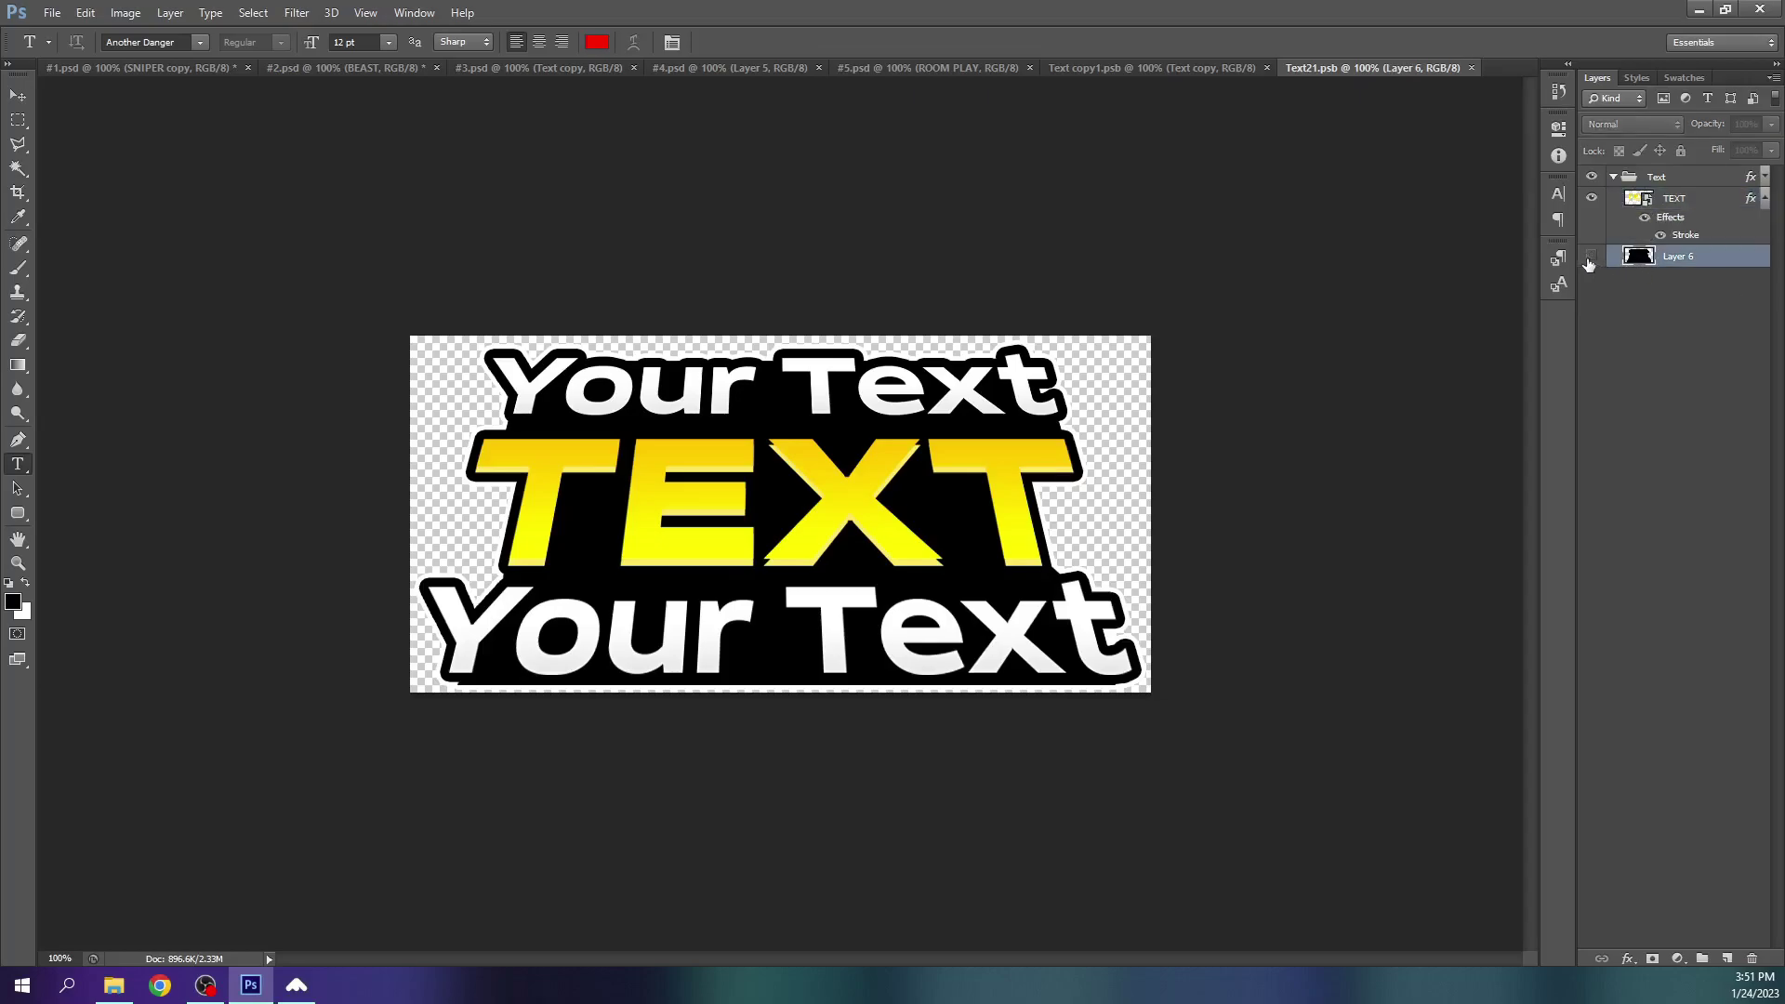
{"action": "left_click", "coordinate": [1590, 257]}
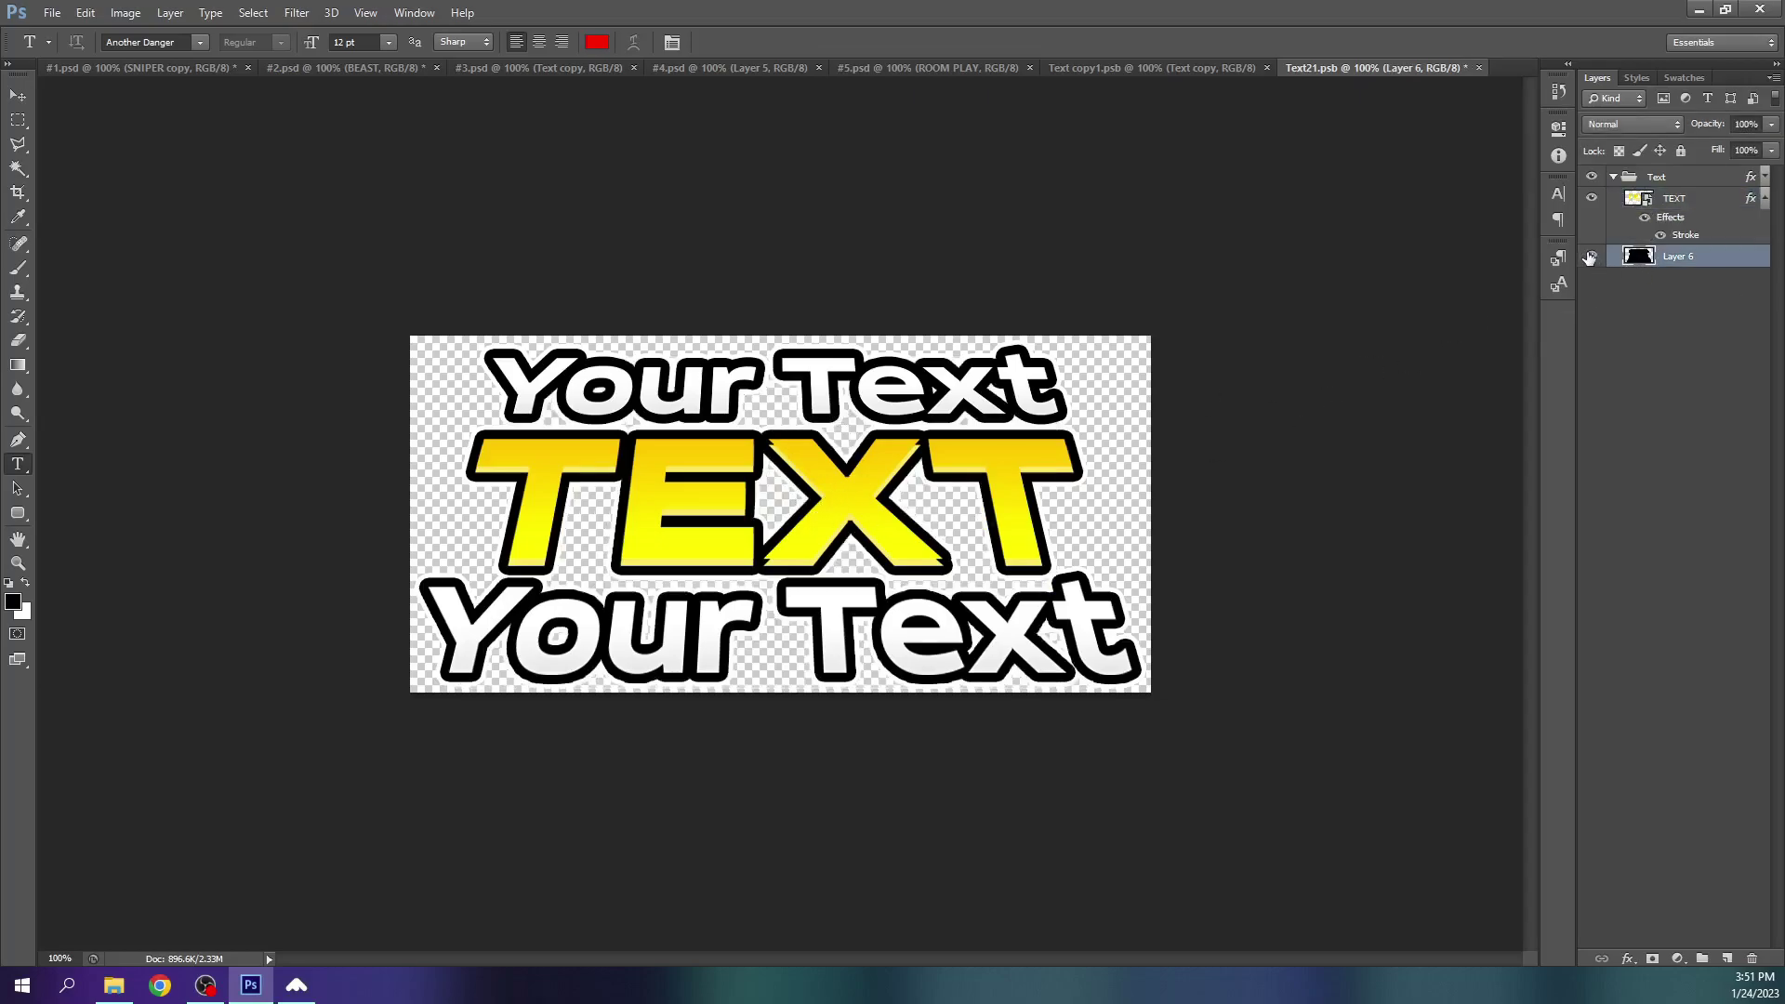
Open the TEXT smart object's contents and toggle the top Your Text line
{"action": "left_click", "coordinate": [1650, 203]}
{"action": "double_click", "coordinate": [1650, 199]}
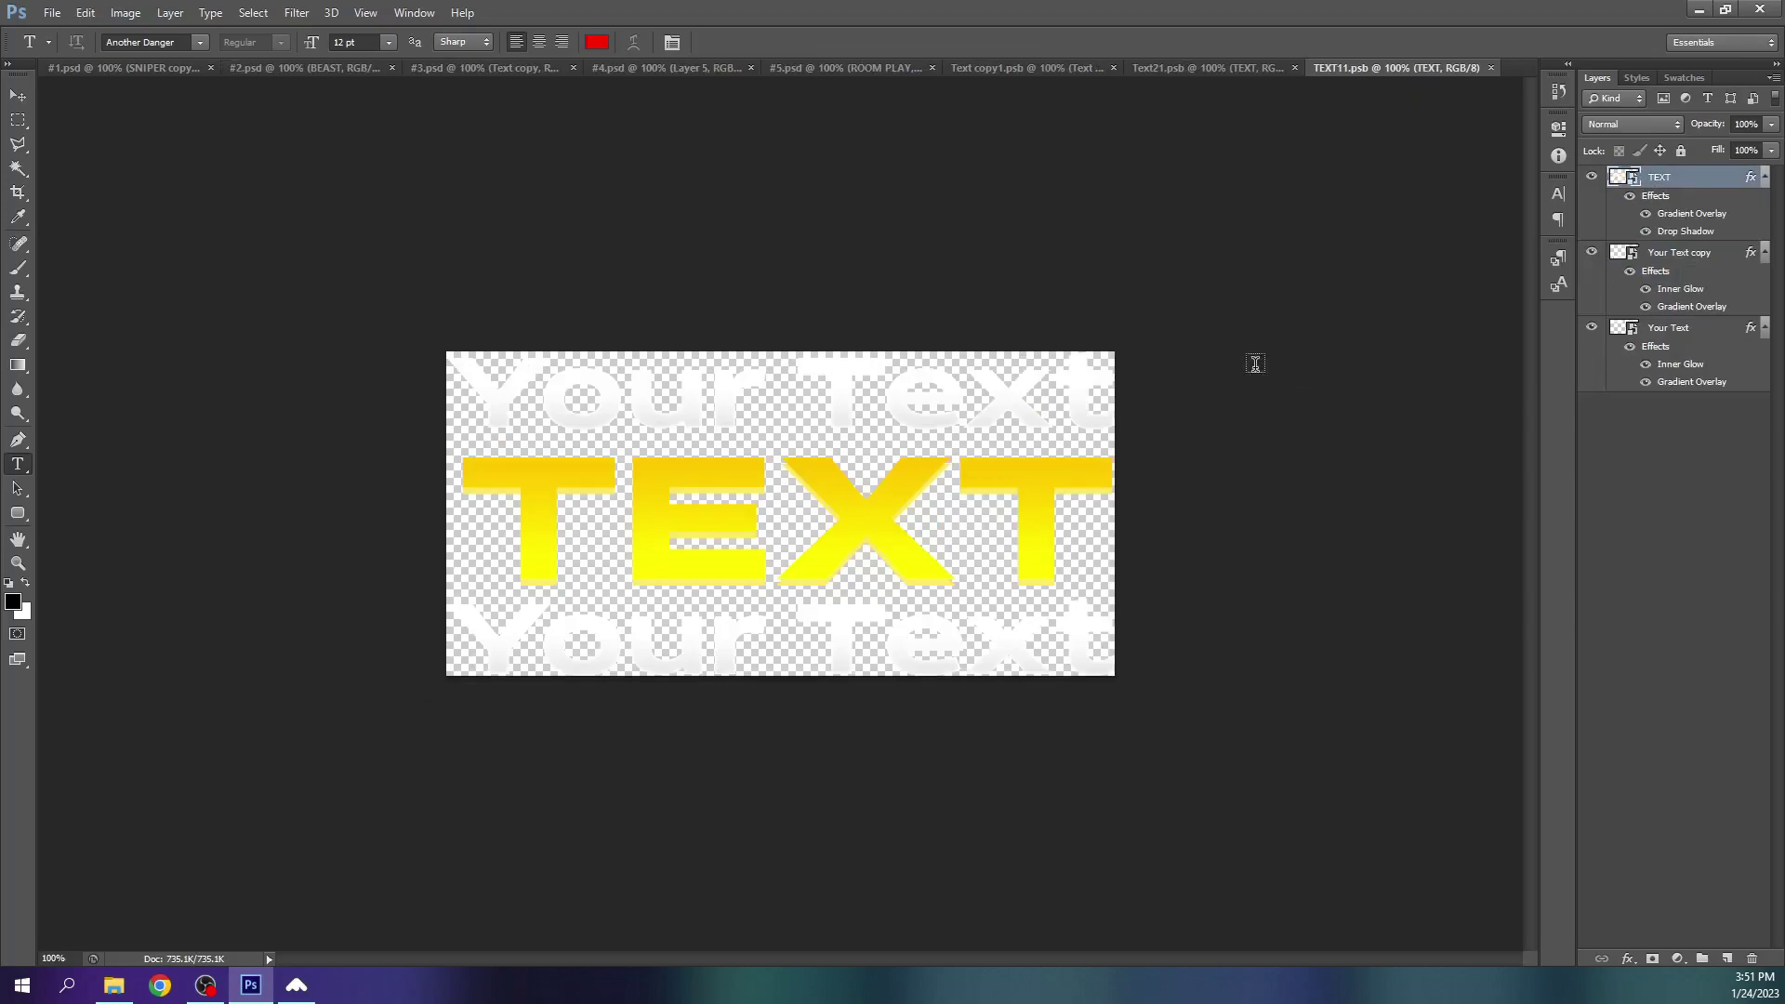
{"action": "left_click", "coordinate": [1591, 253]}
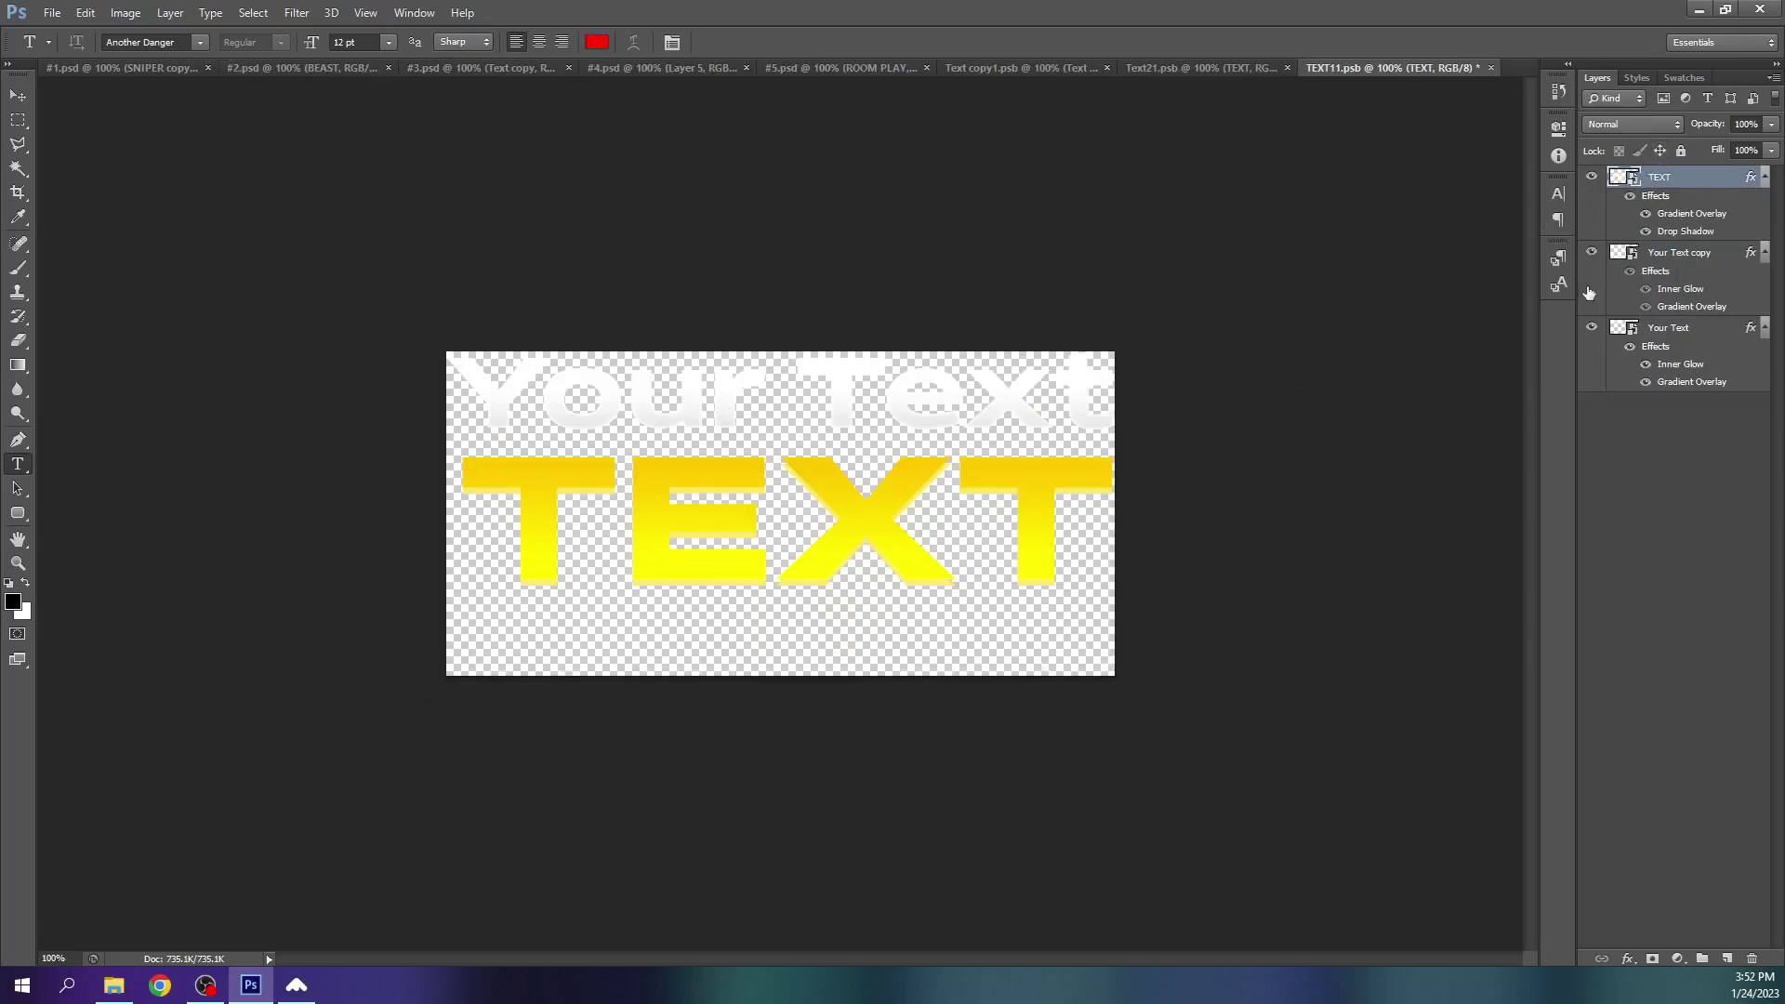
{"action": "left_click", "coordinate": [1592, 327]}
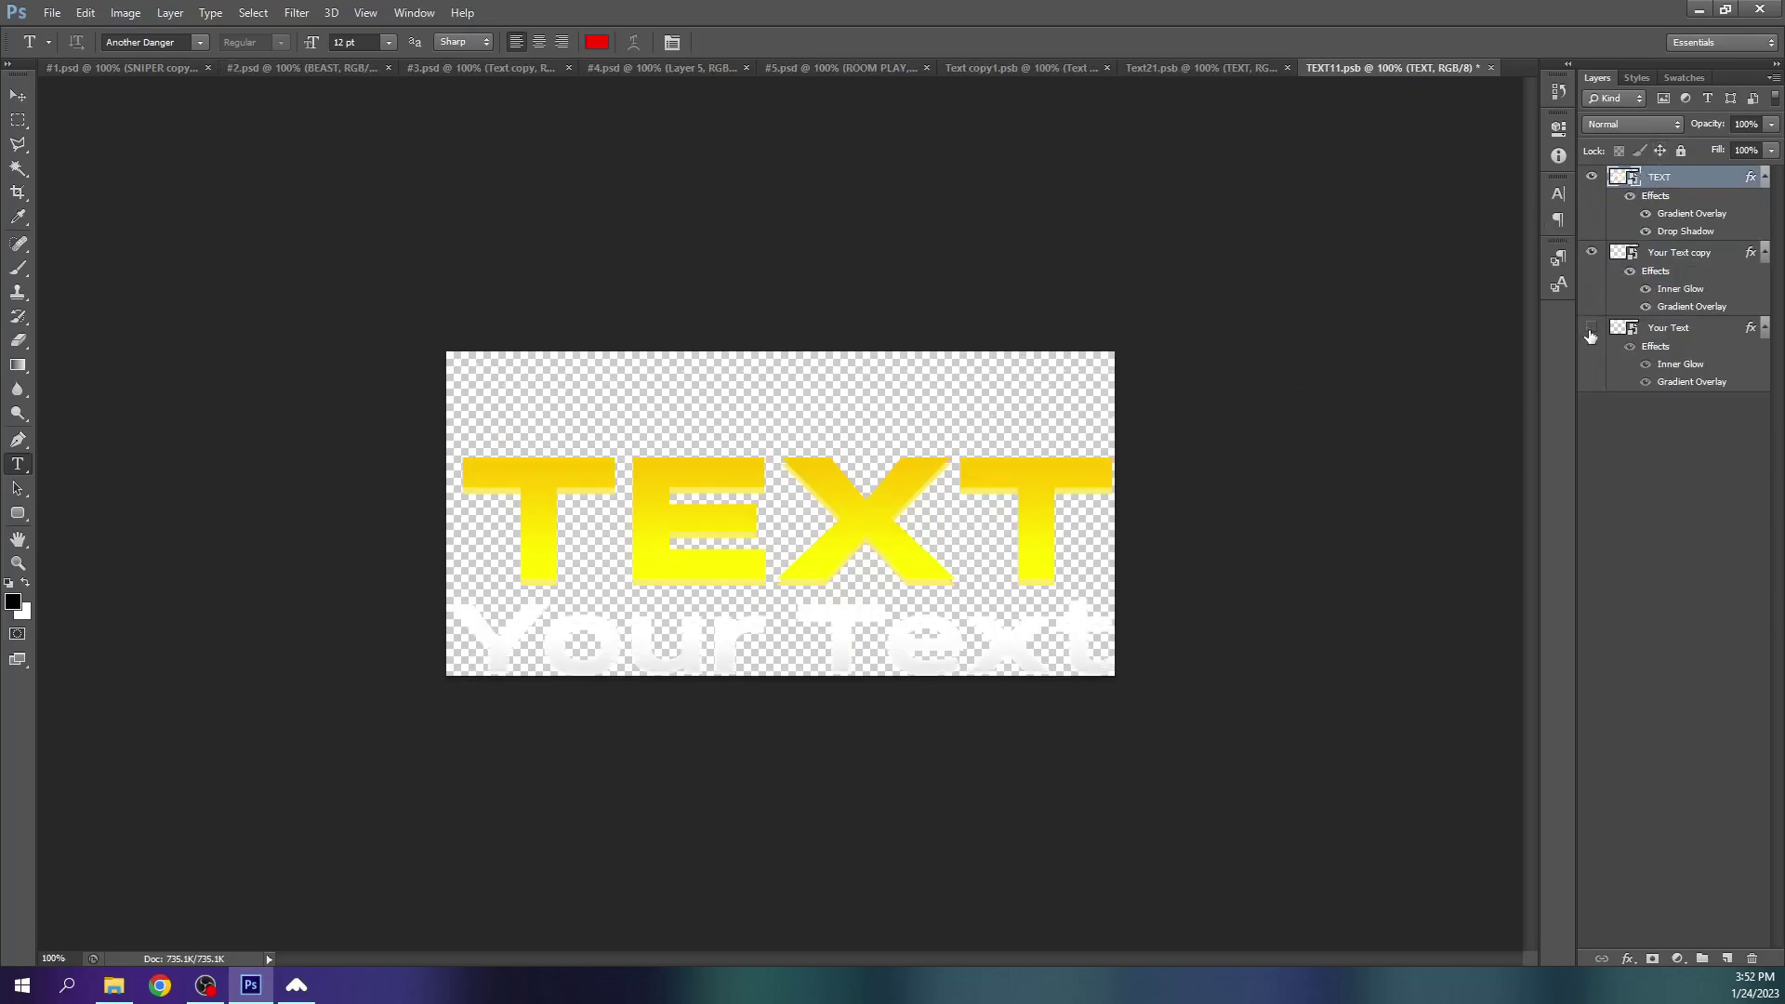
Retype TEXT as TesT in the nested TEXT smart object and save it
{"action": "double_click", "coordinate": [1633, 179]}
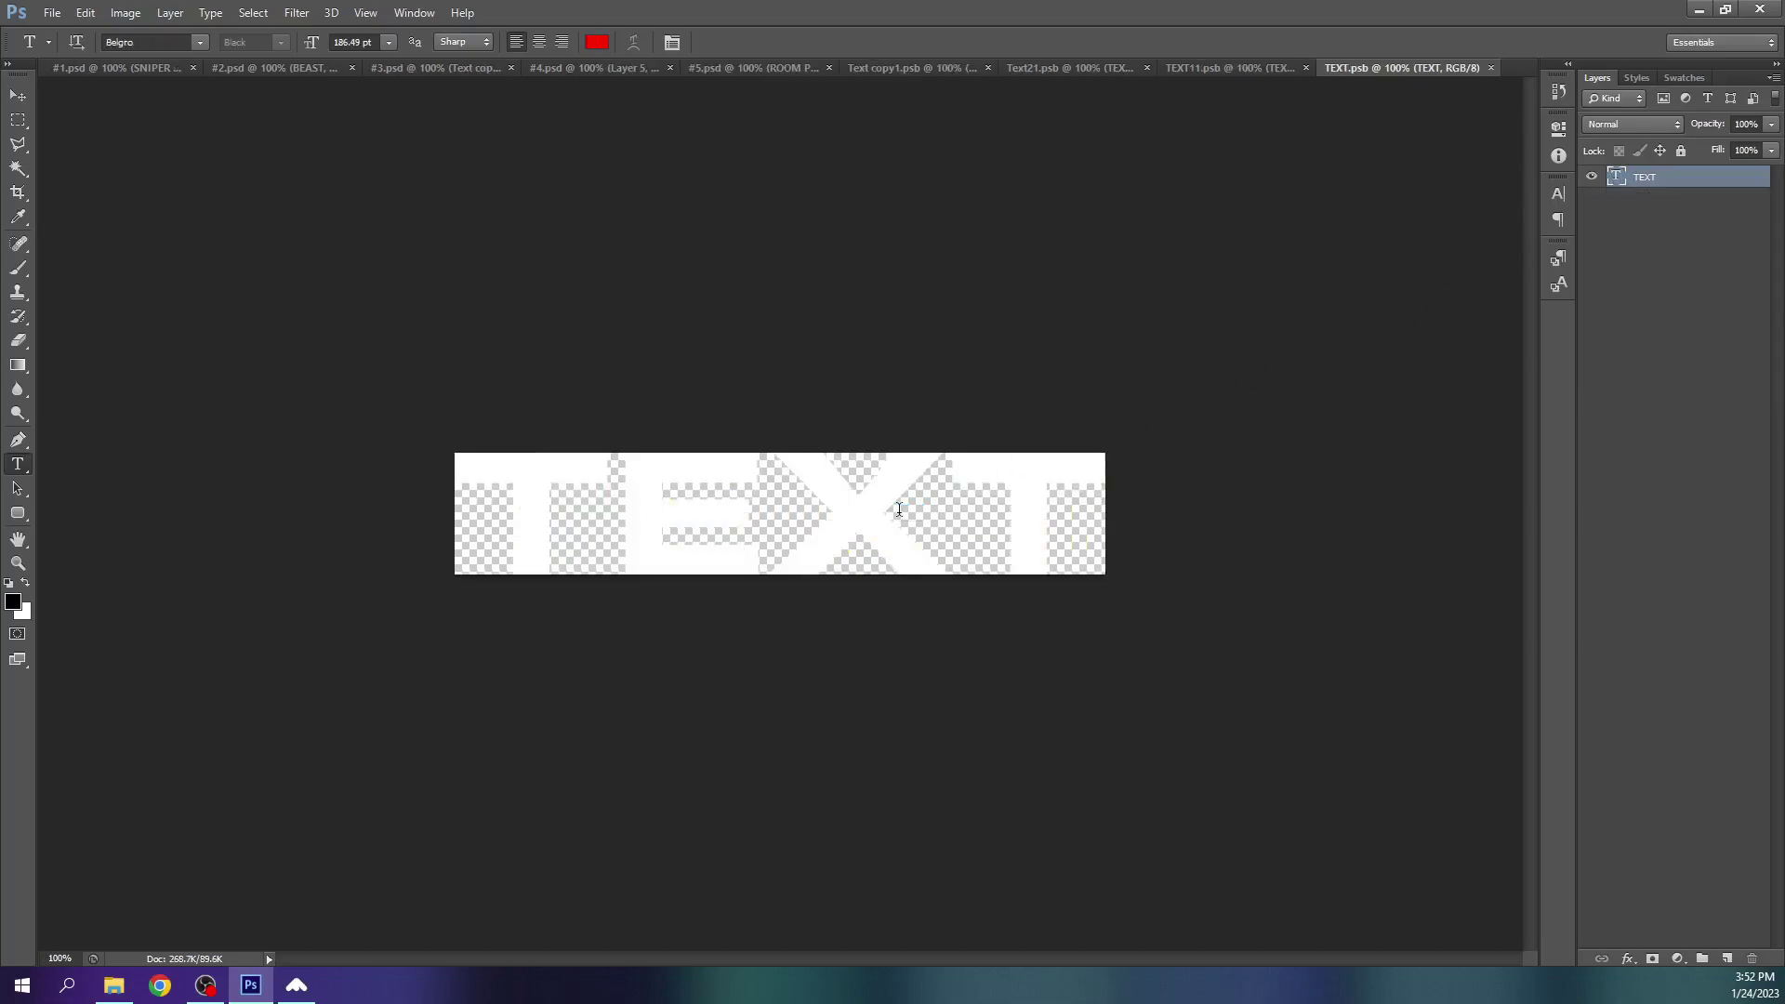
{"action": "left_click_drag", "start_coordinate": [944, 512], "coordinate": [668, 517]}
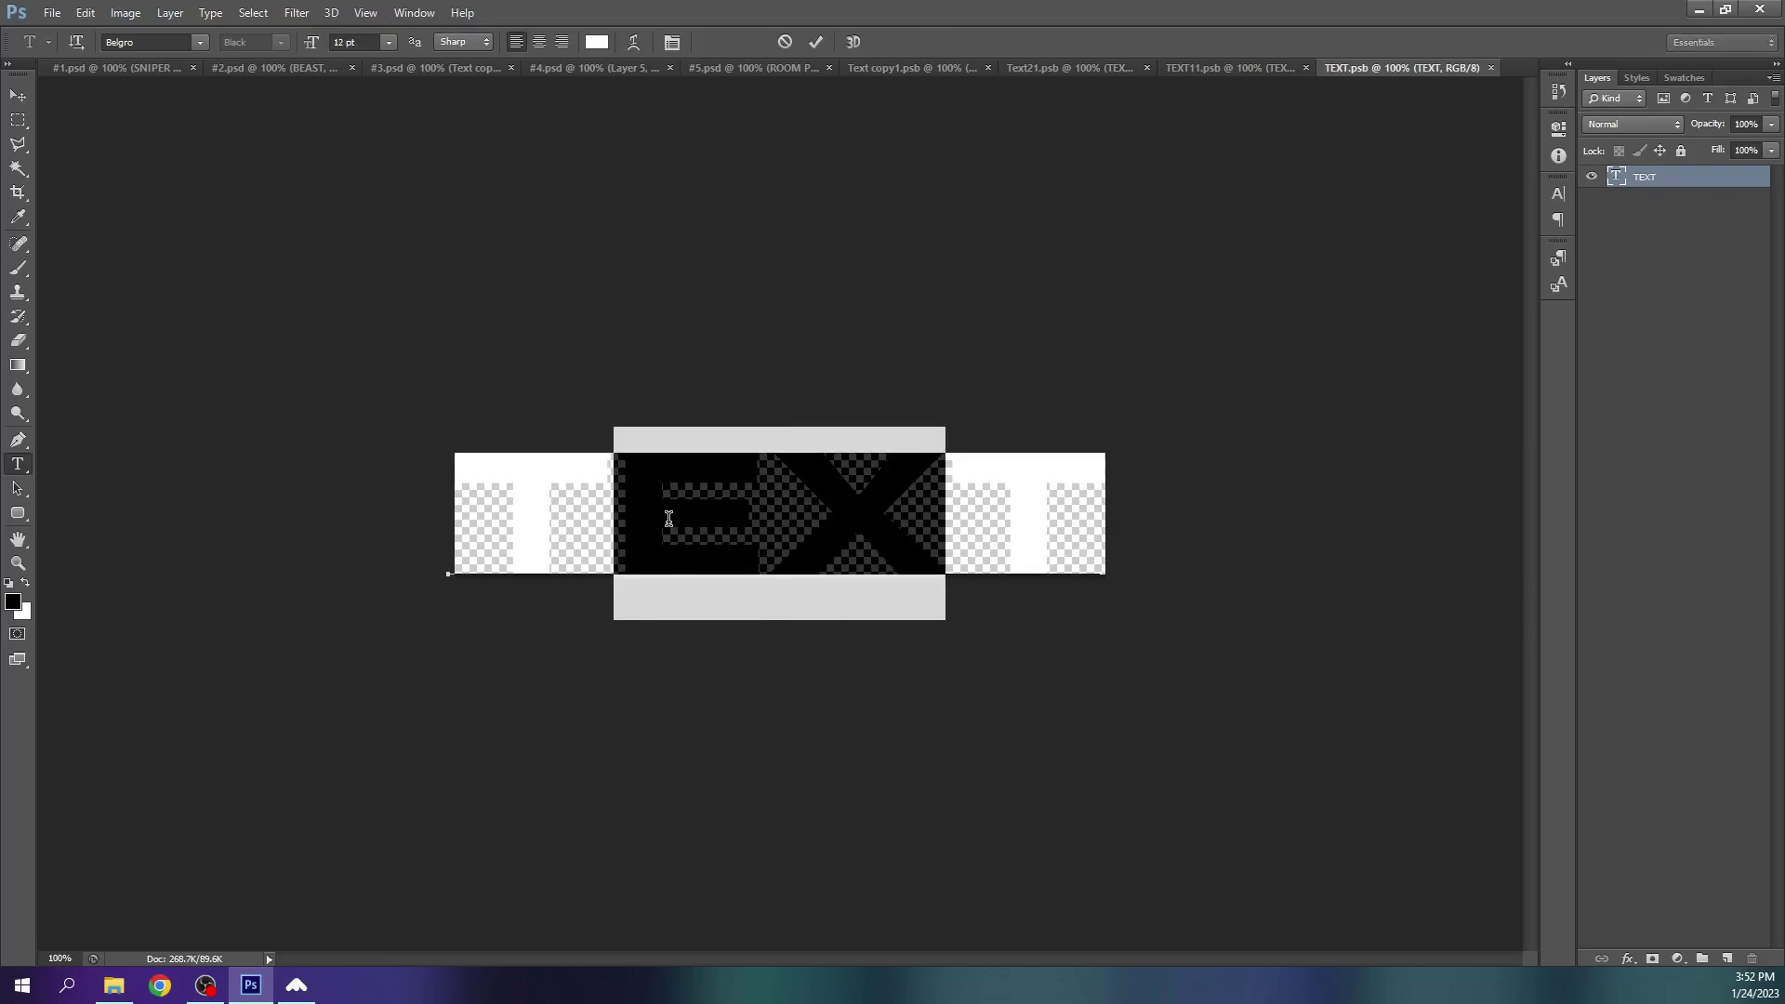
{"action": "type", "text": "est"}
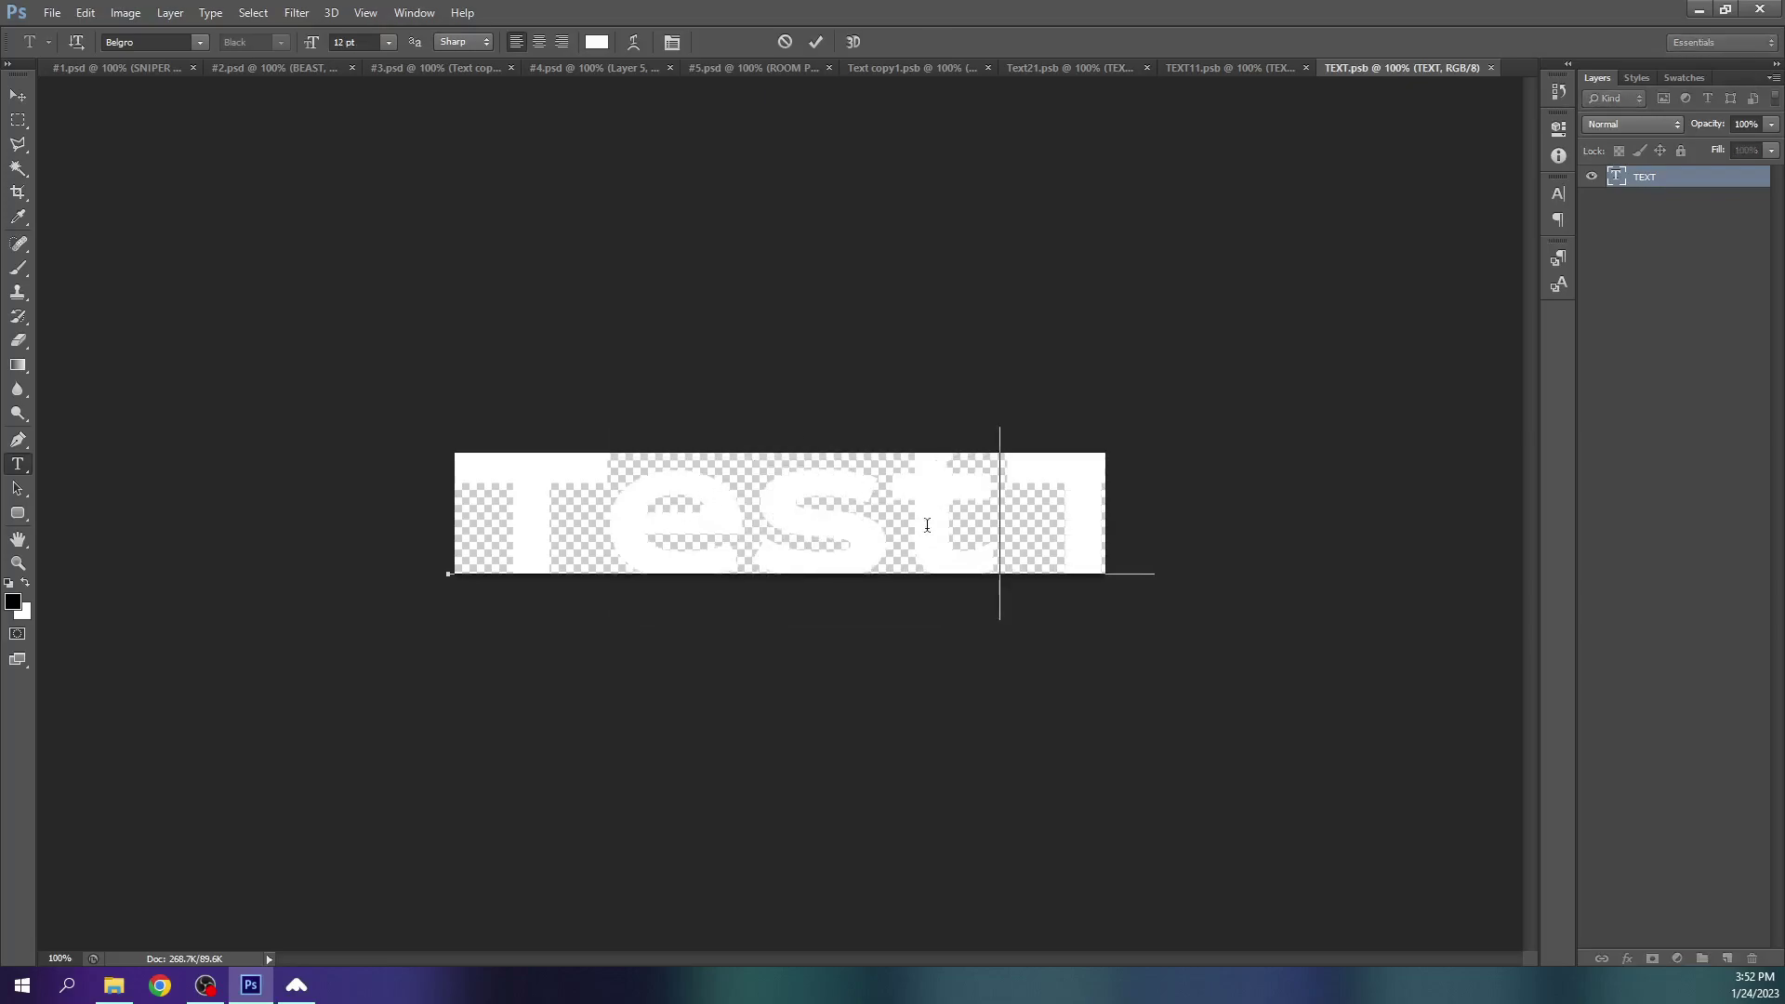
{"action": "key", "text": "BackSpace"}
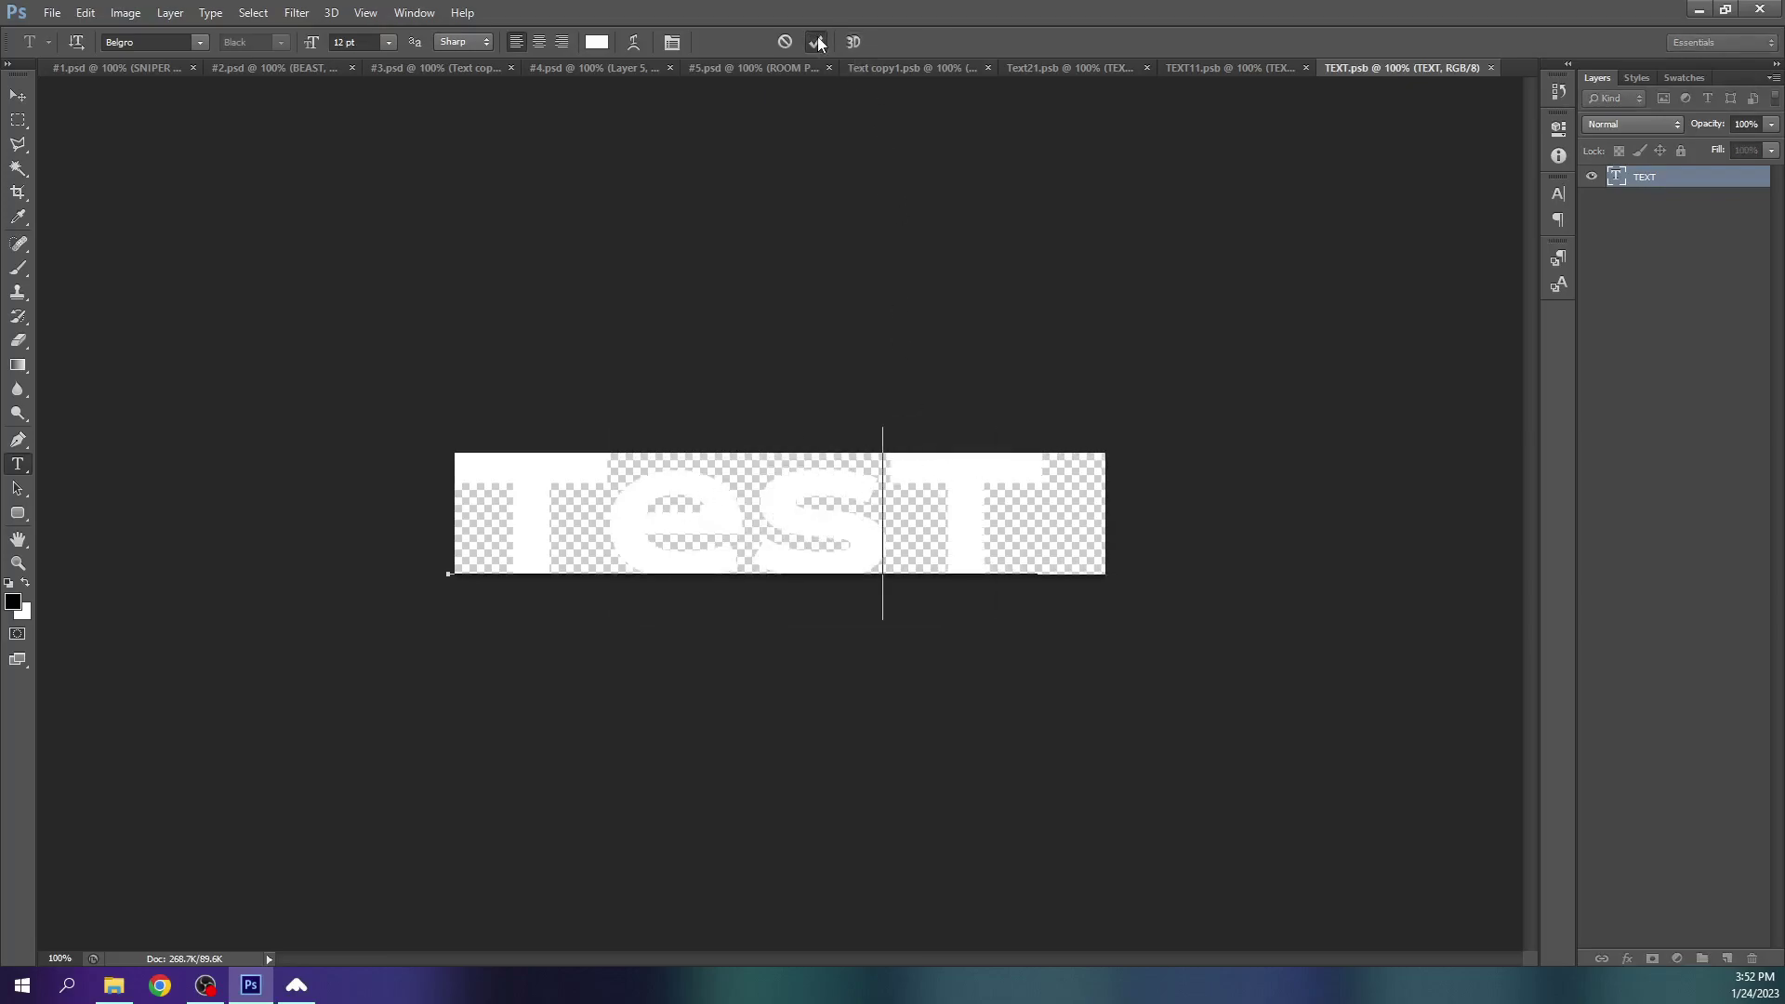
{"action": "left_click", "coordinate": [817, 43]}
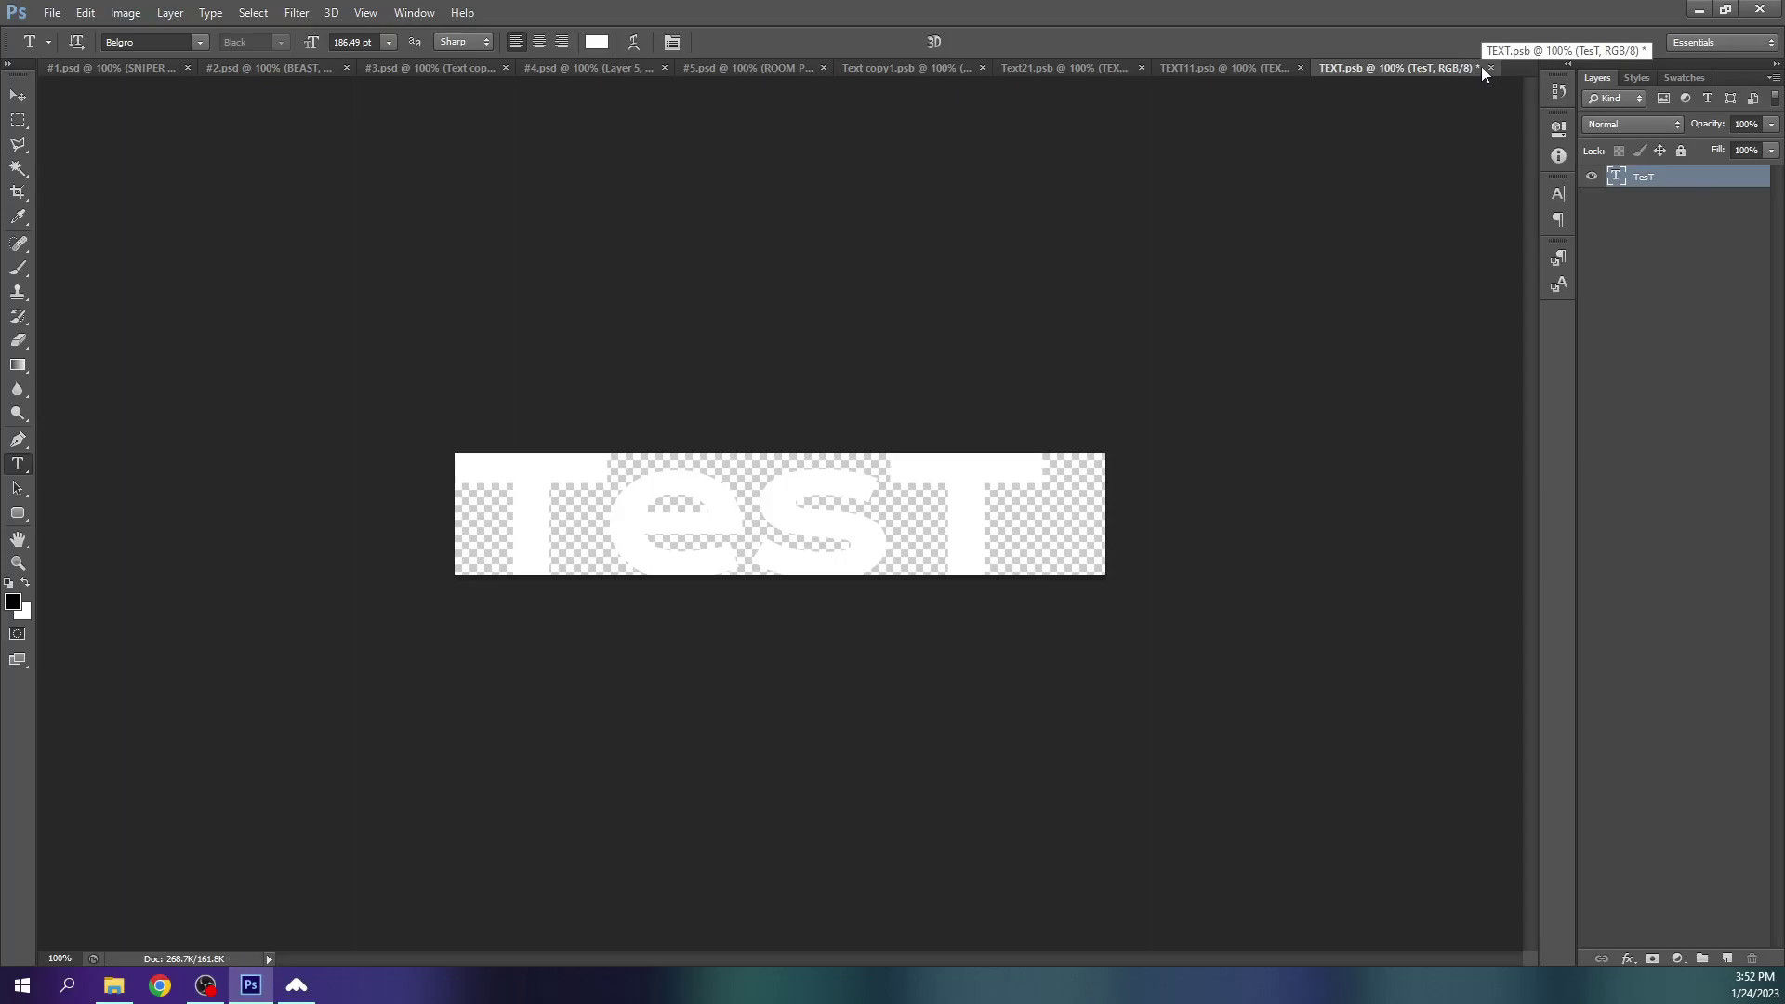
{"action": "key", "text": "ctrl+s"}
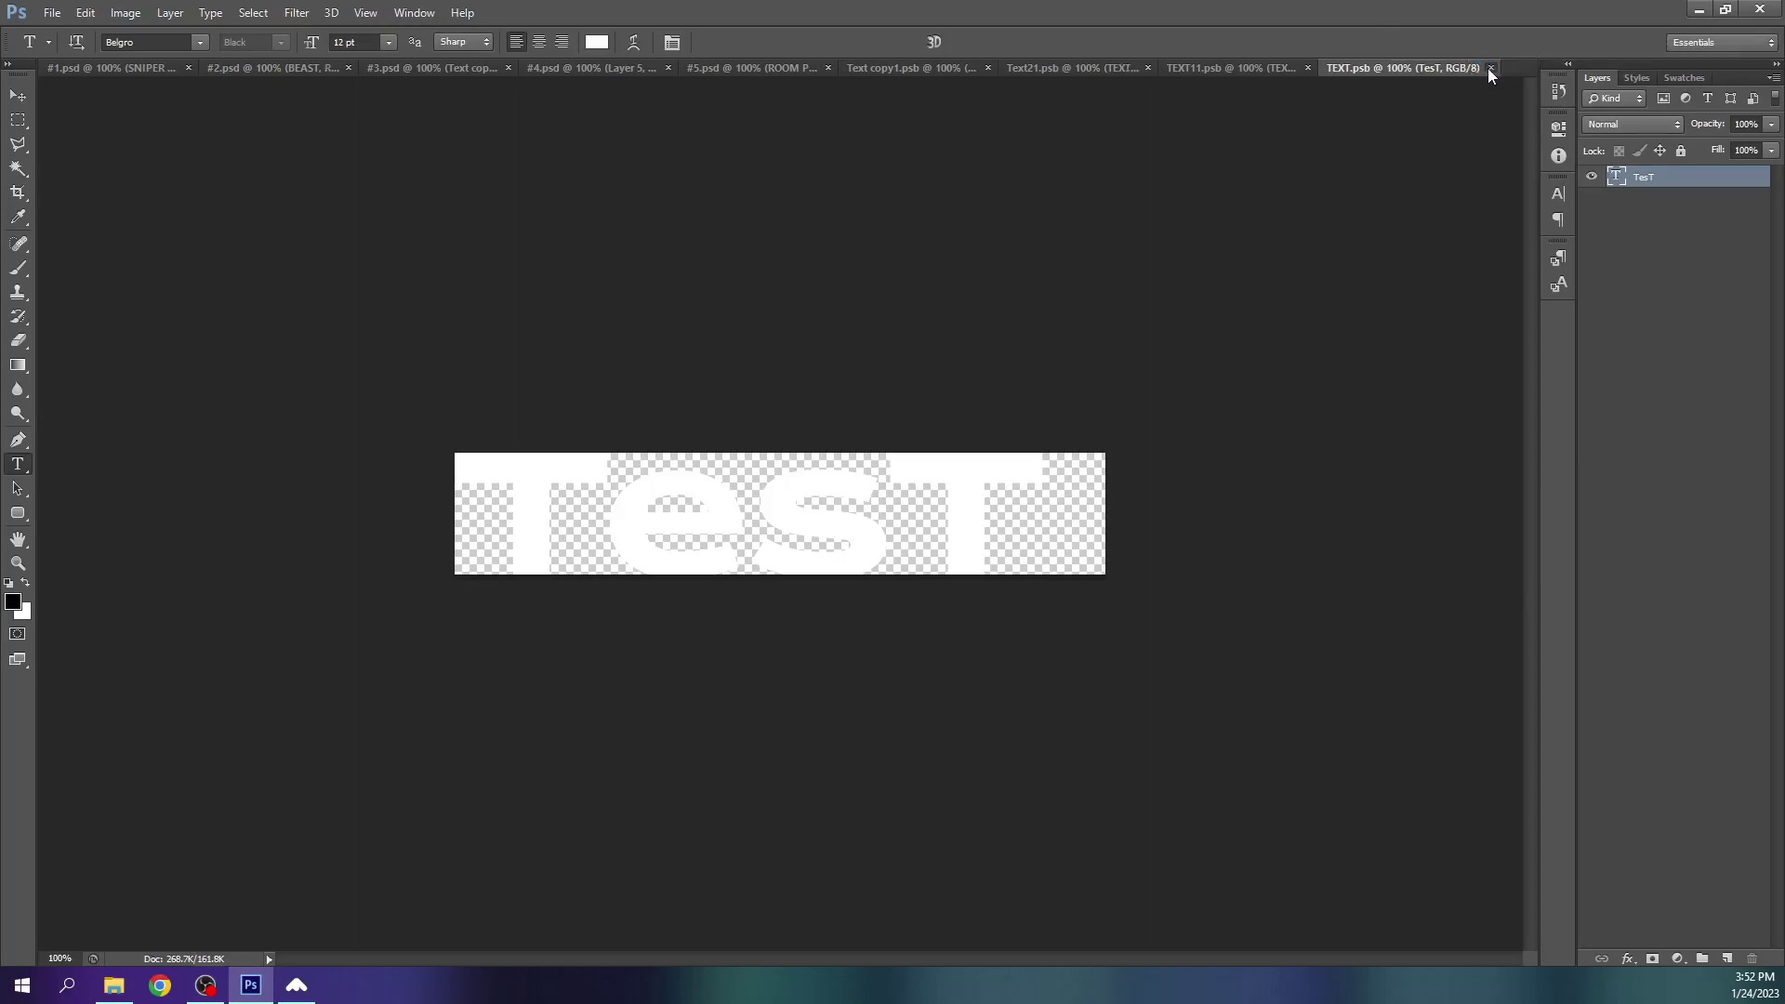
Close the nested documents, discarding TEXT11 and saving Text21 and Text copy1
{"action": "left_click", "coordinate": [1487, 68]}
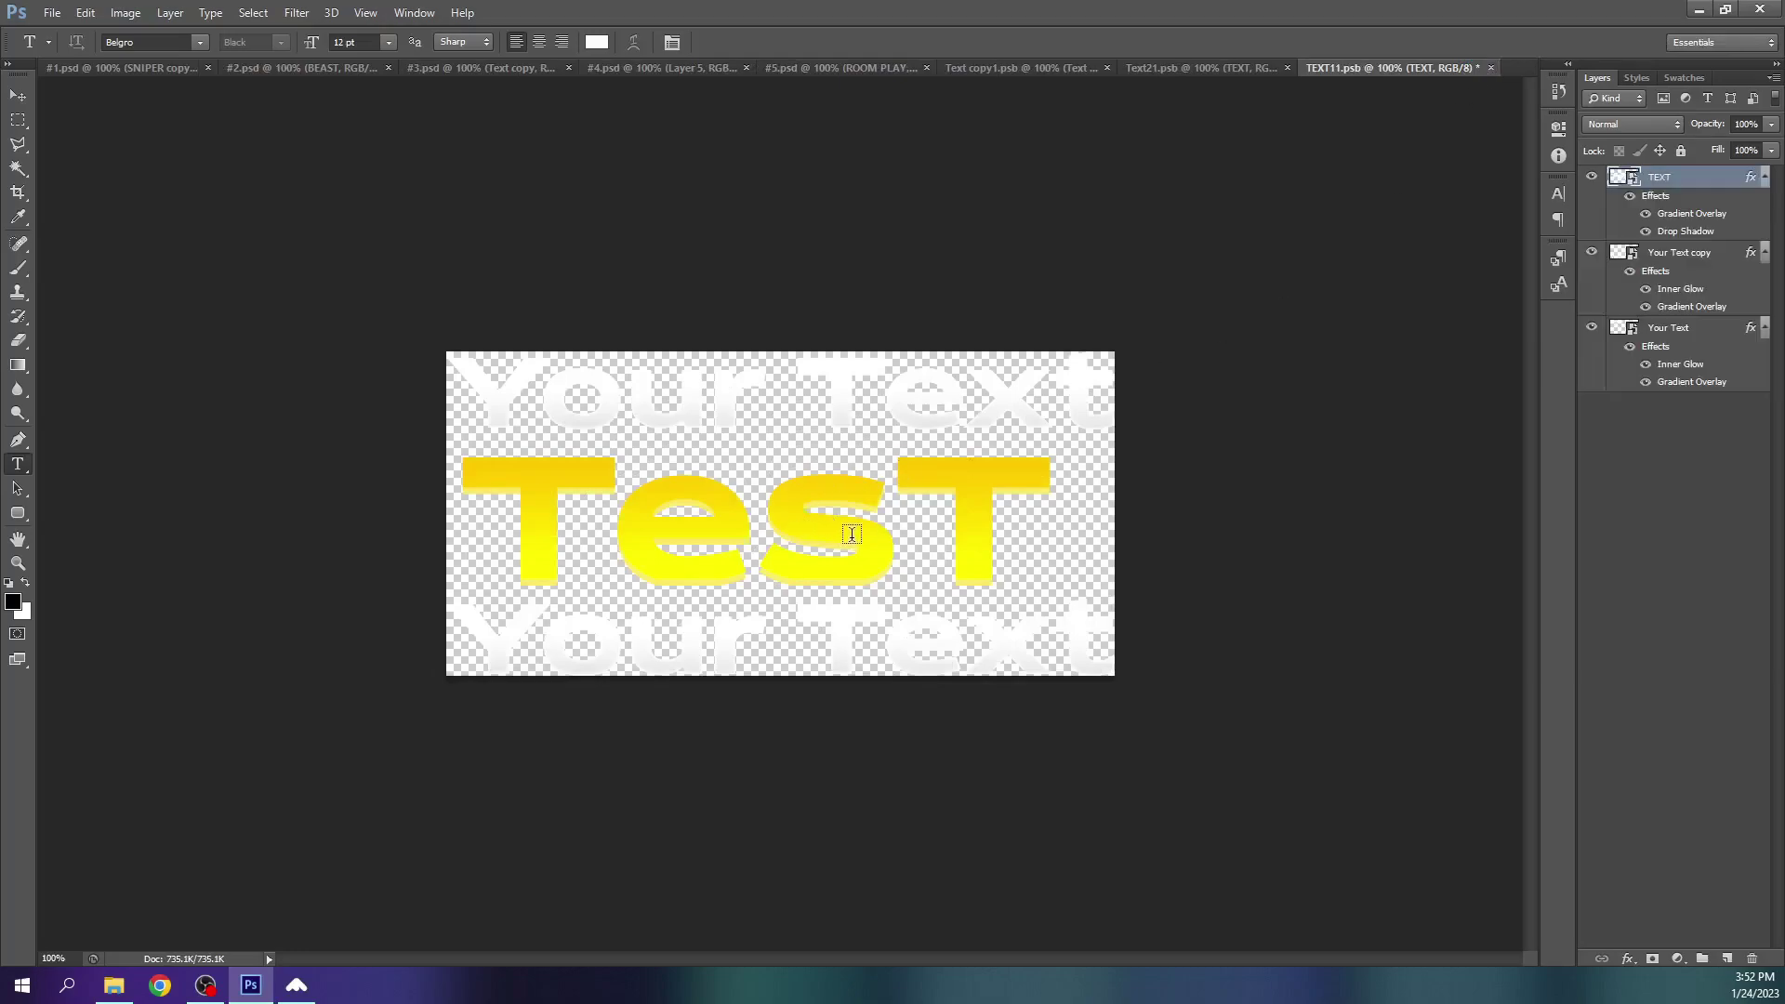
{"action": "left_click", "coordinate": [1490, 68]}
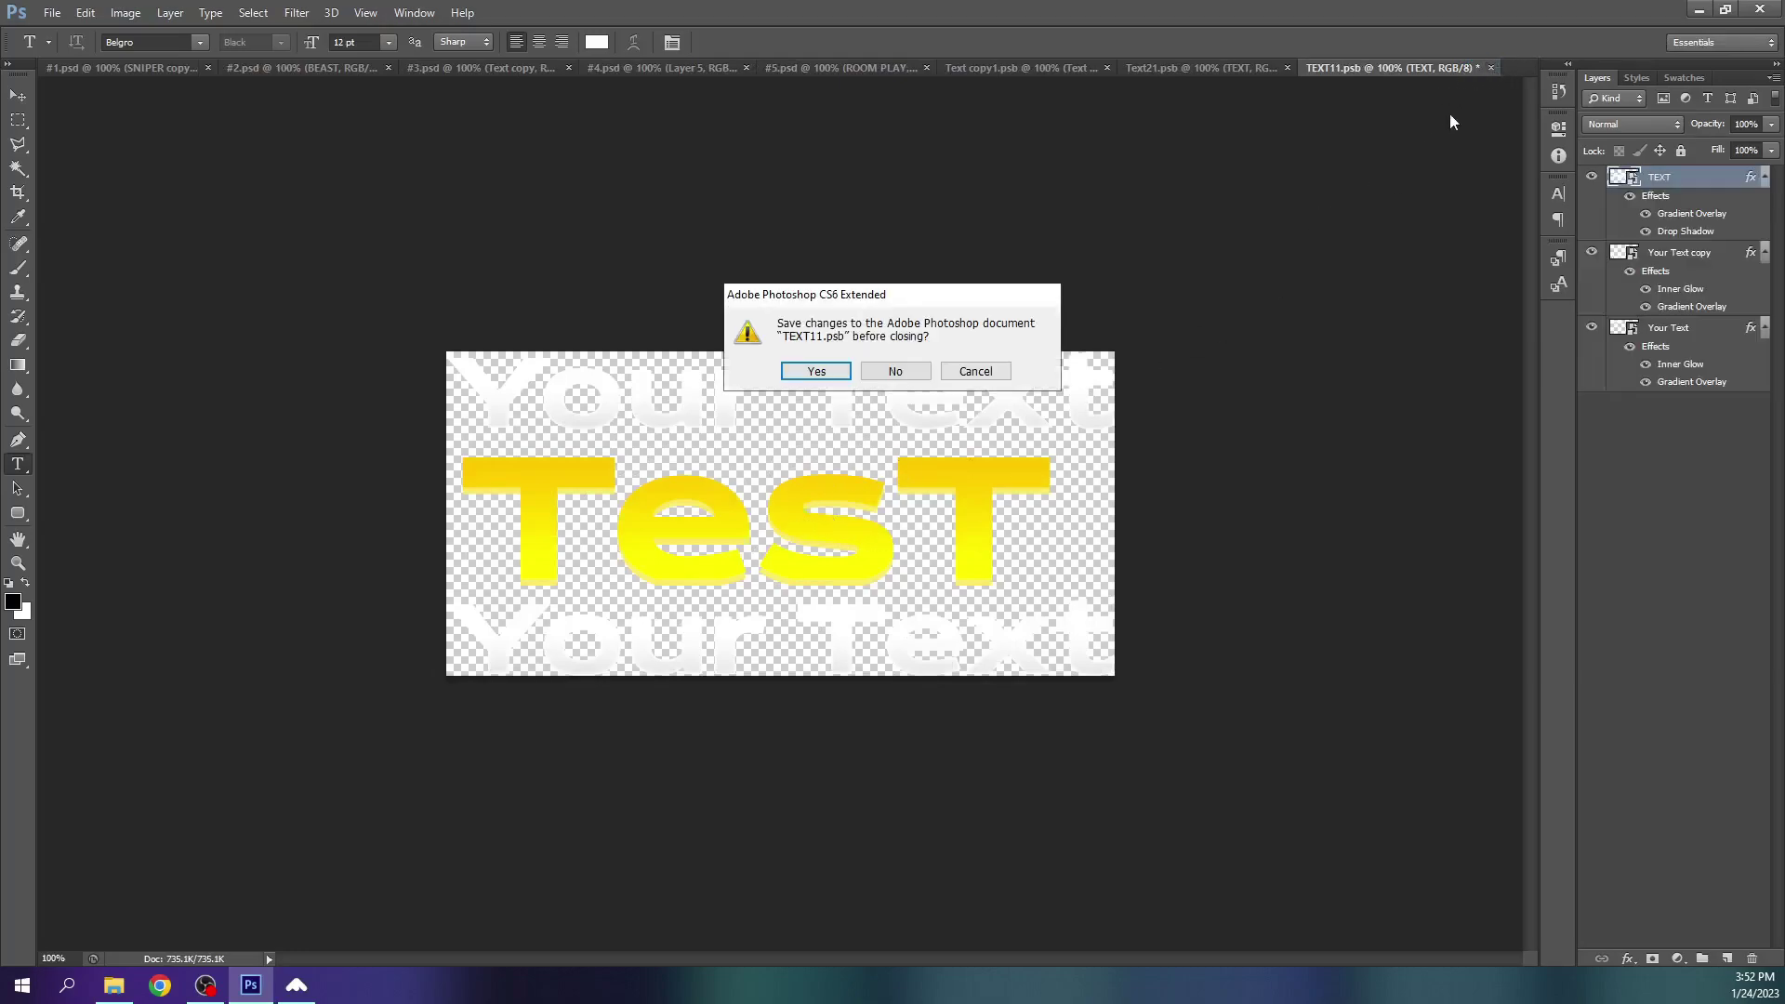
{"action": "left_click", "coordinate": [879, 370]}
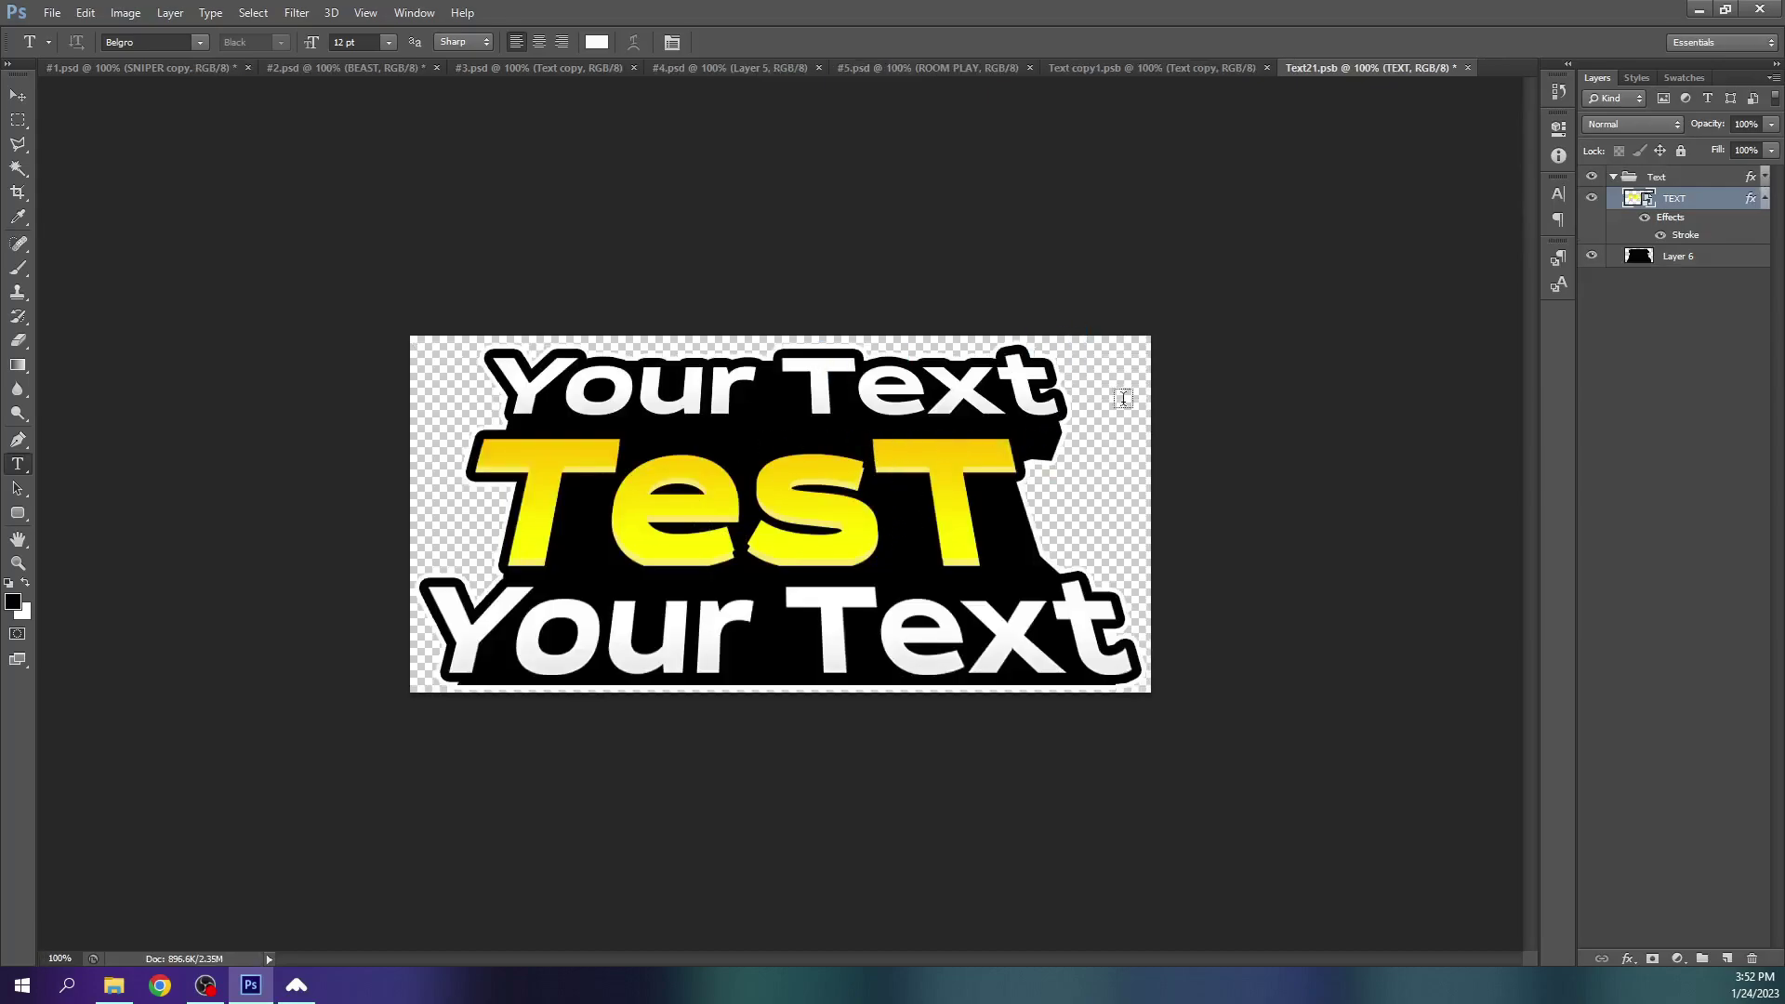
{"action": "left_click", "coordinate": [1467, 69]}
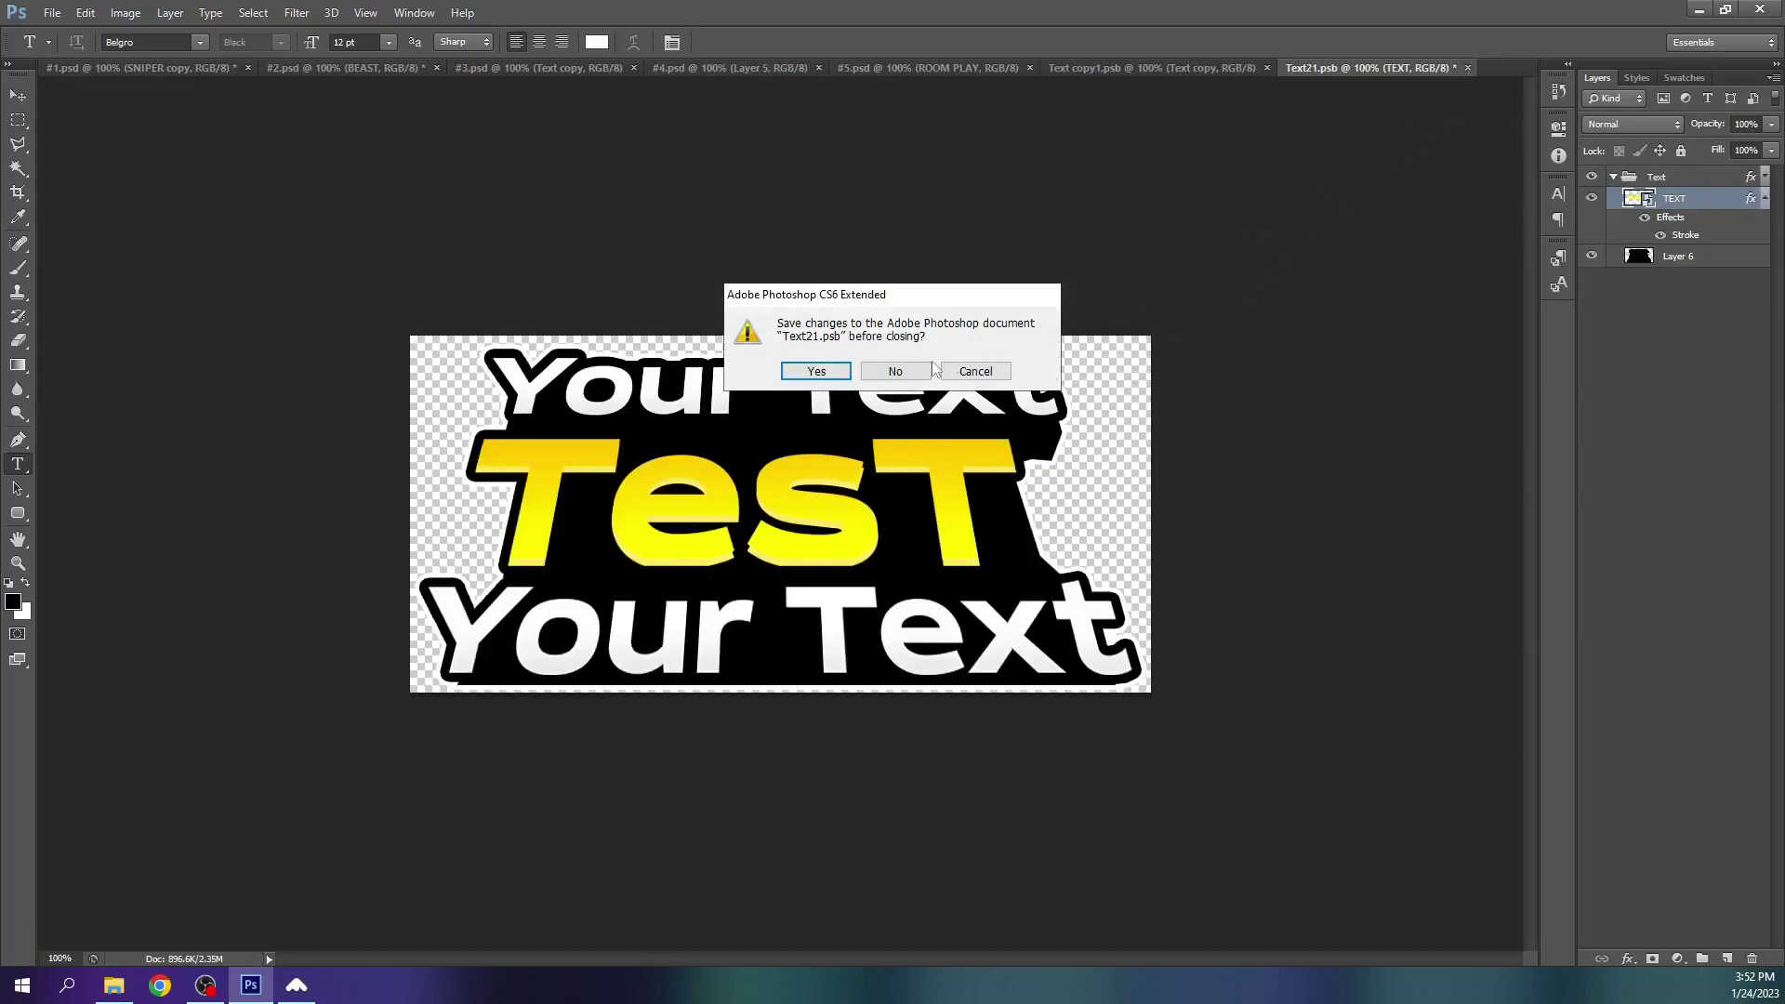
{"action": "left_click", "coordinate": [817, 367]}
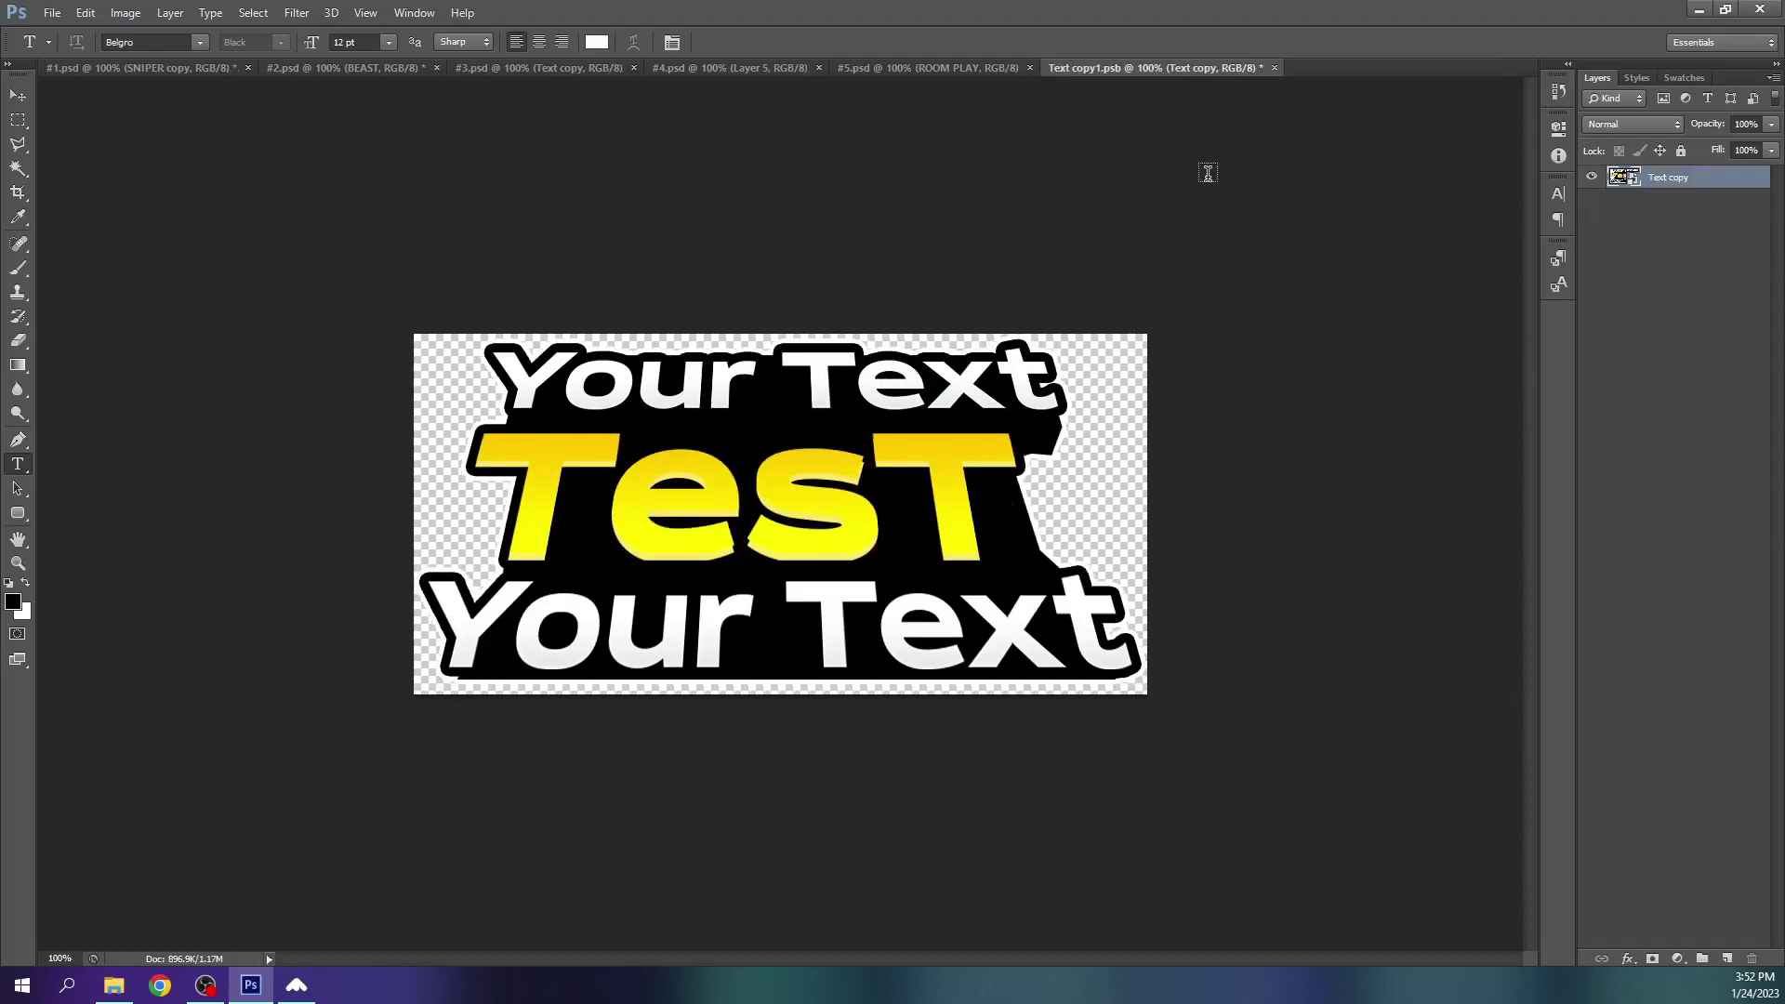
{"action": "left_click", "coordinate": [1274, 68]}
{"action": "left_click", "coordinate": [805, 371]}
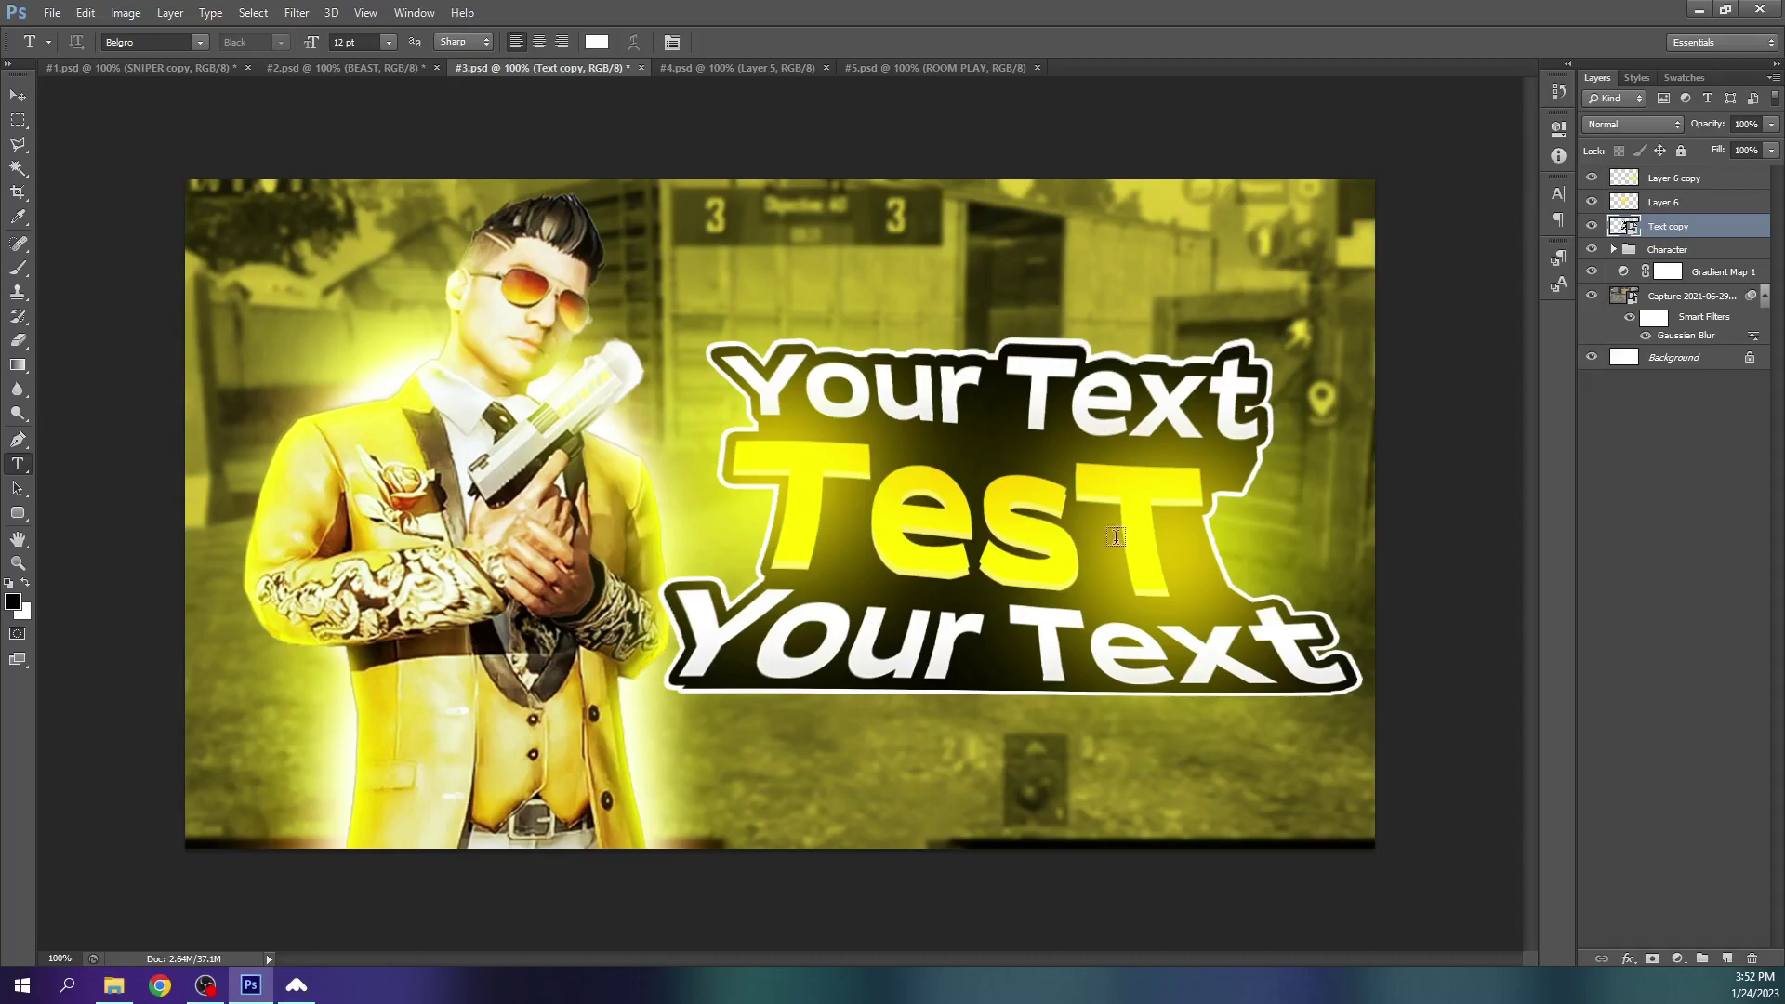
Toggle the Layer 6 and Layer 6 copy glow layers on the CONQUEROR template
{"action": "left_click", "coordinate": [1591, 201]}
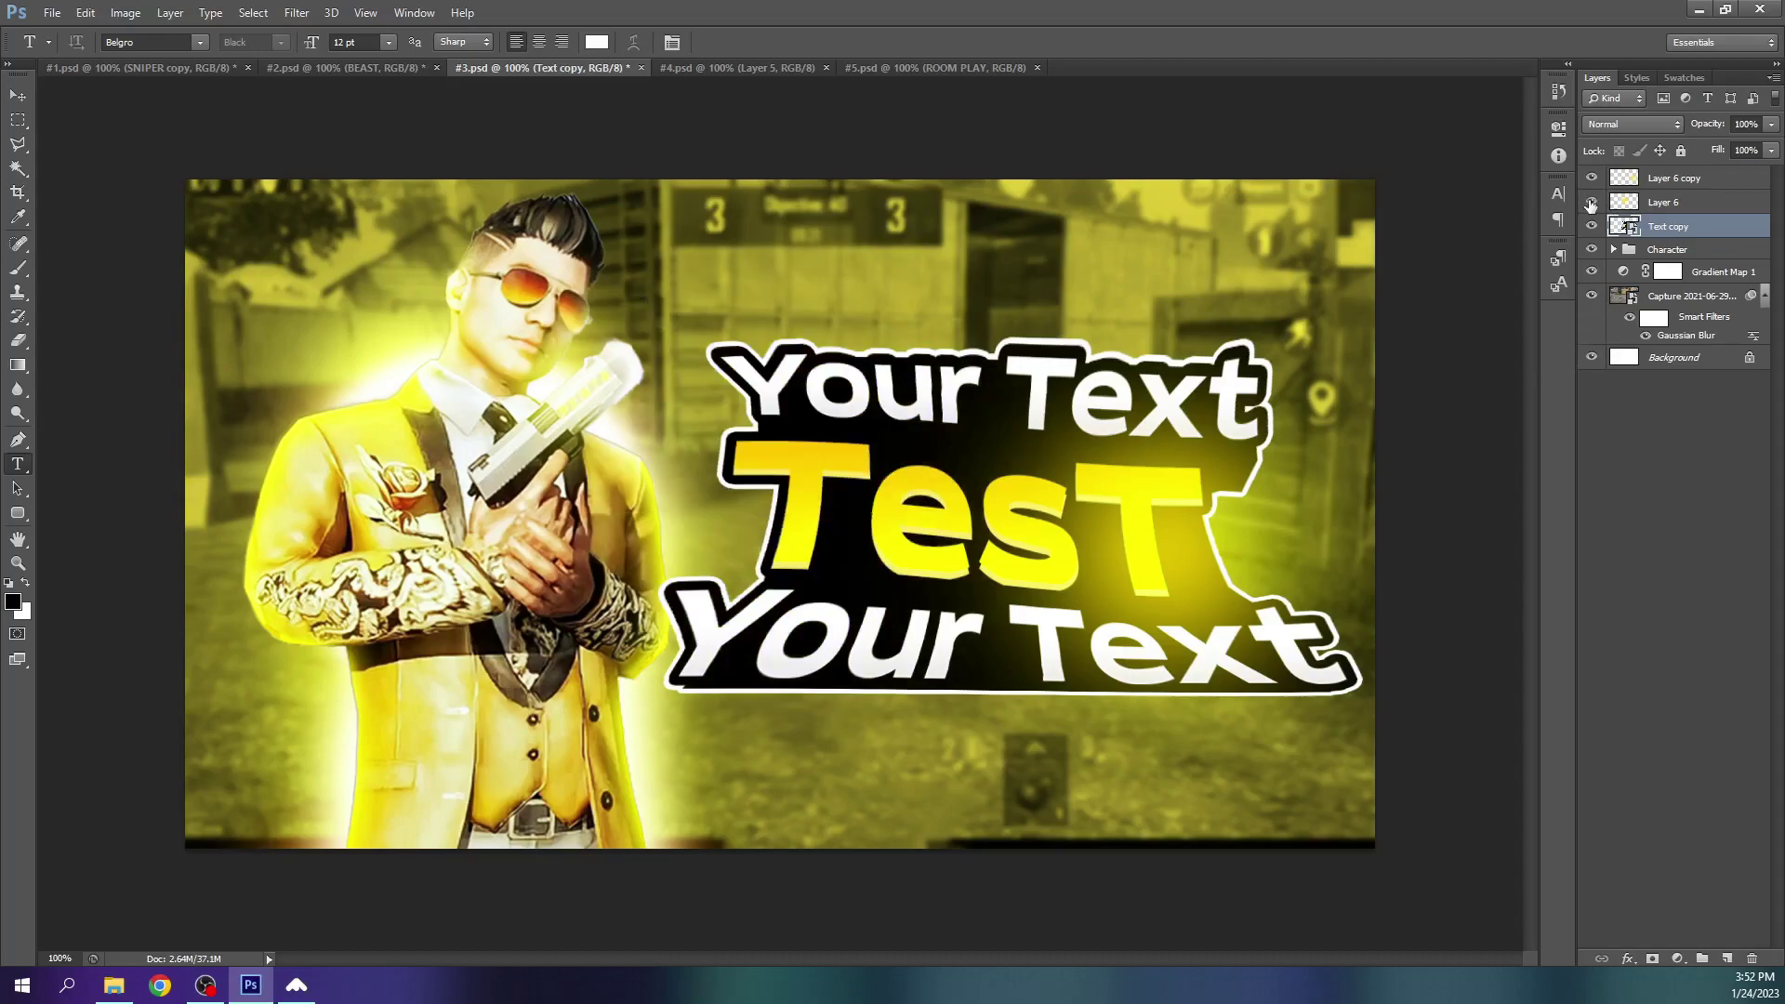
{"action": "left_click", "coordinate": [1592, 177]}
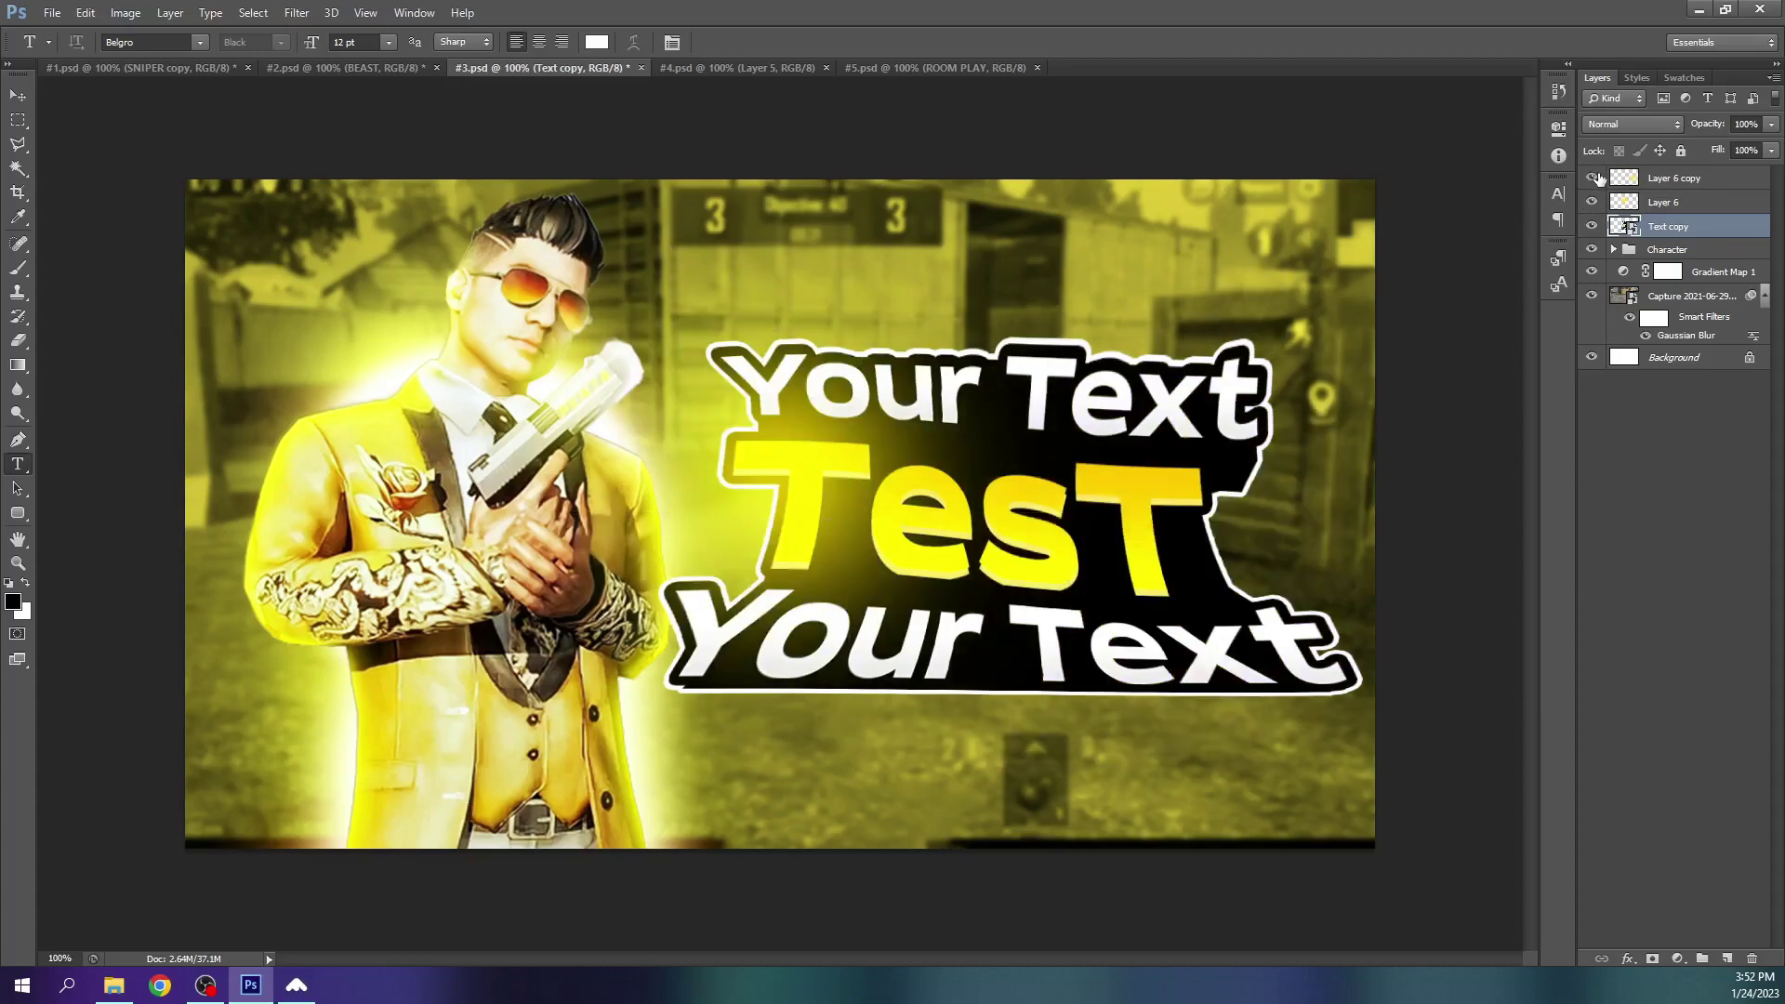
{"action": "left_click", "coordinate": [1593, 178]}
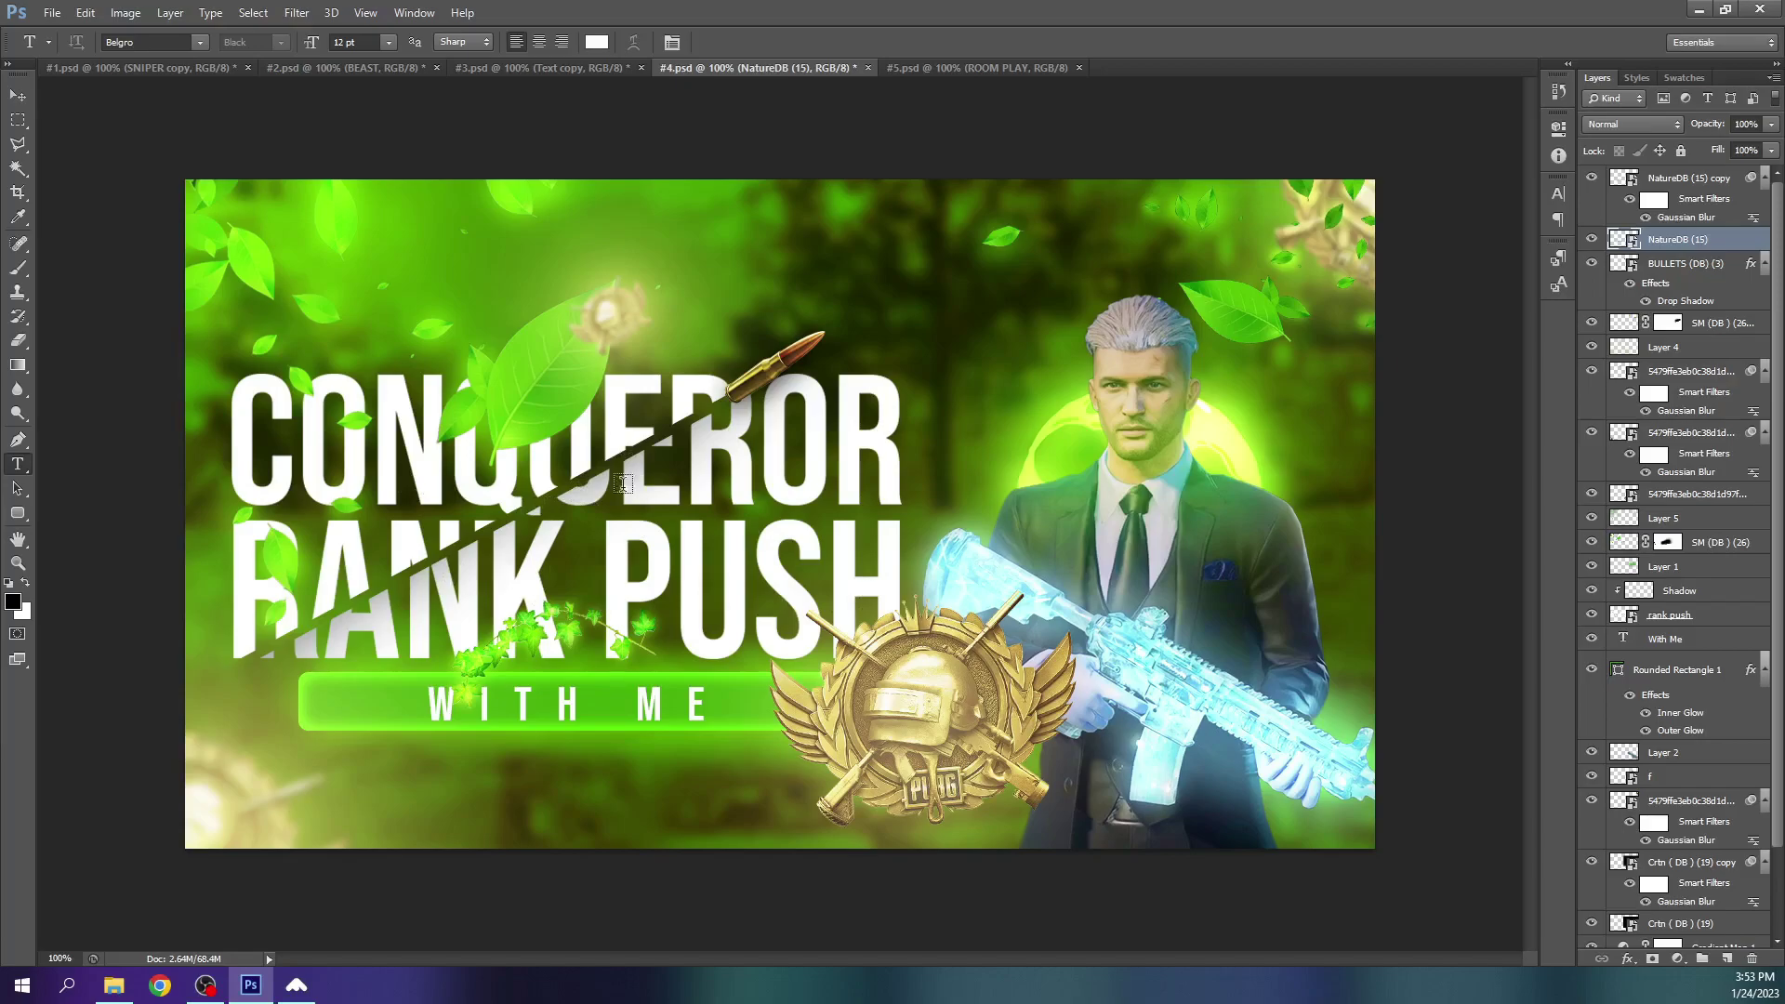
Scroll through the Layers panel and select the rank push smart object layer
{"action": "scroll", "coordinate": [1621, 904], "scroll_direction": "down", "scroll_amount": 3}
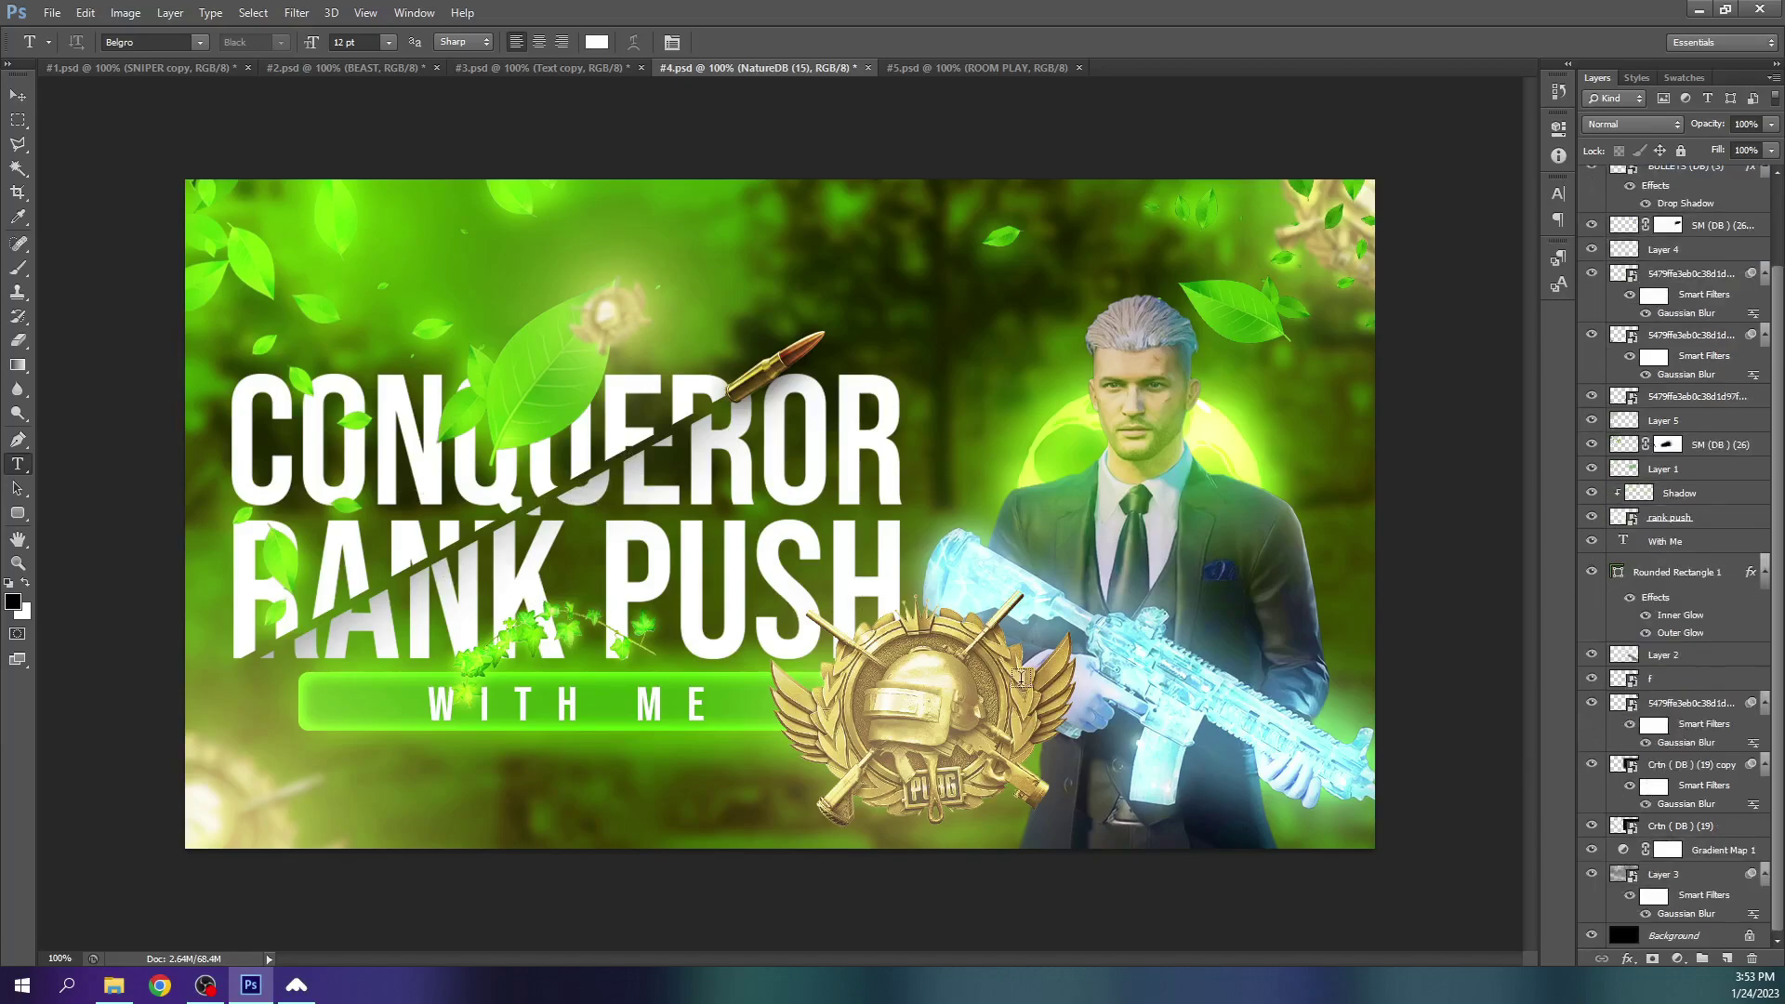
{"action": "scroll", "coordinate": [1664, 527], "scroll_direction": "up", "scroll_amount": 3}
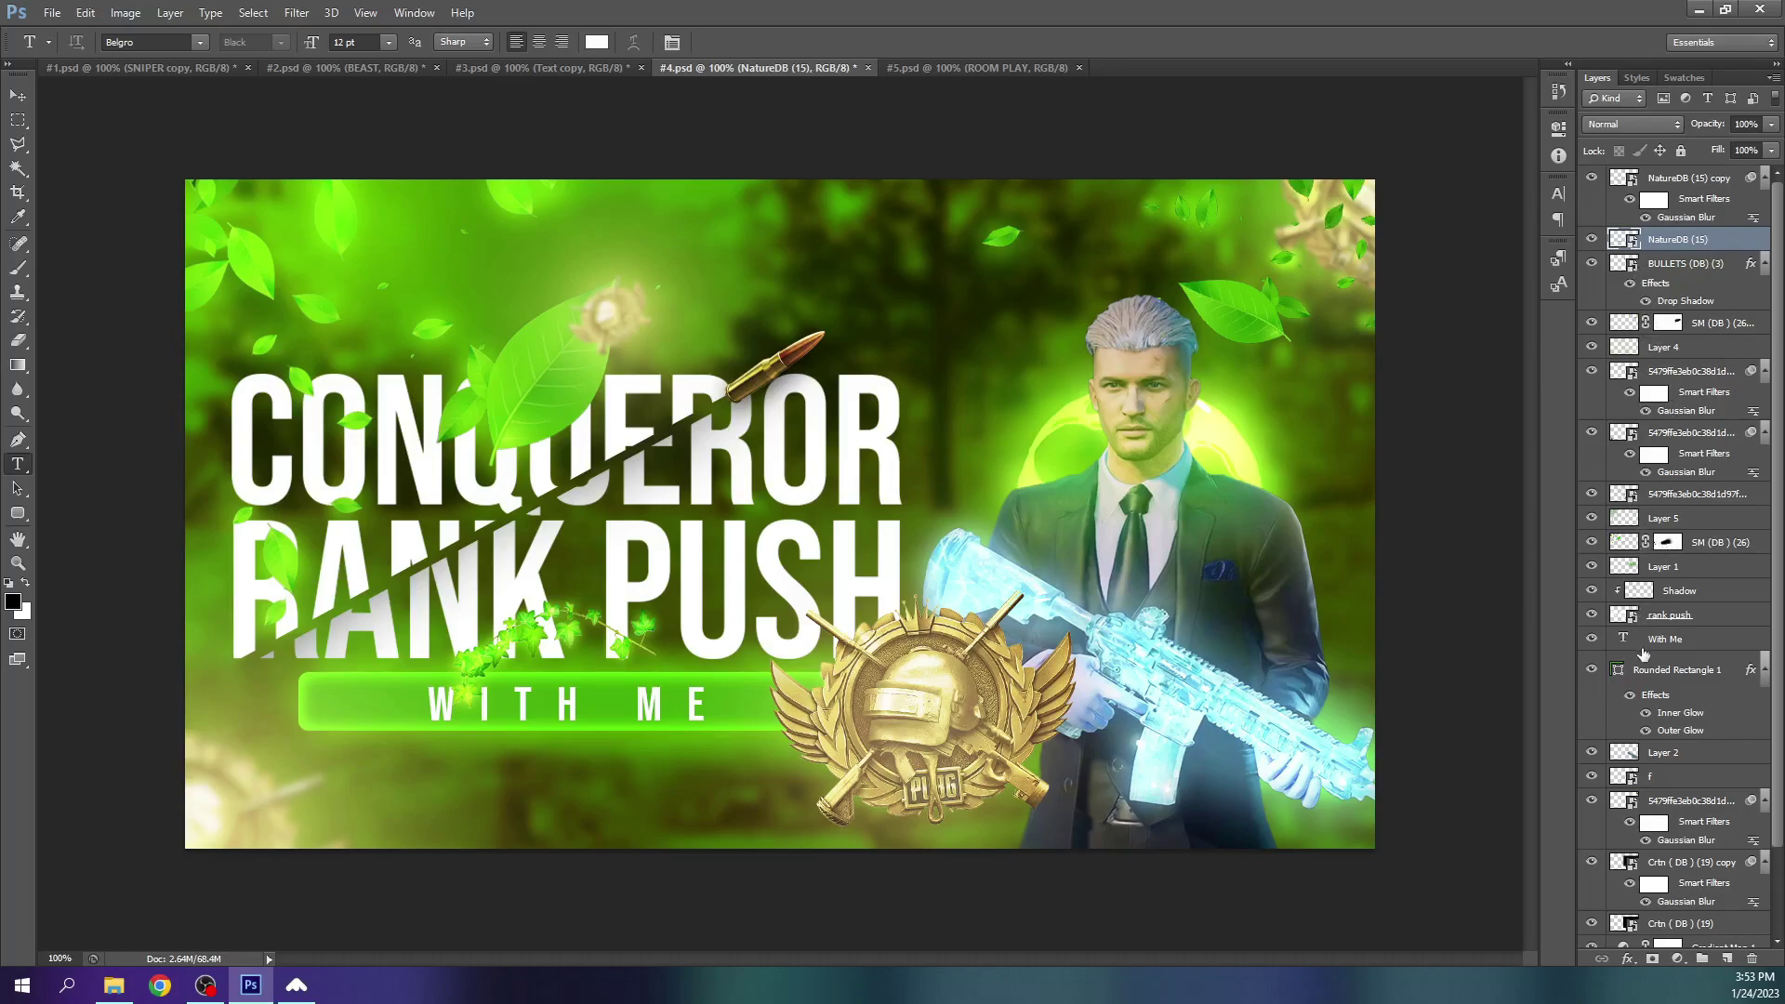
{"action": "scroll", "coordinate": [1644, 653], "scroll_direction": "down", "scroll_amount": 2}
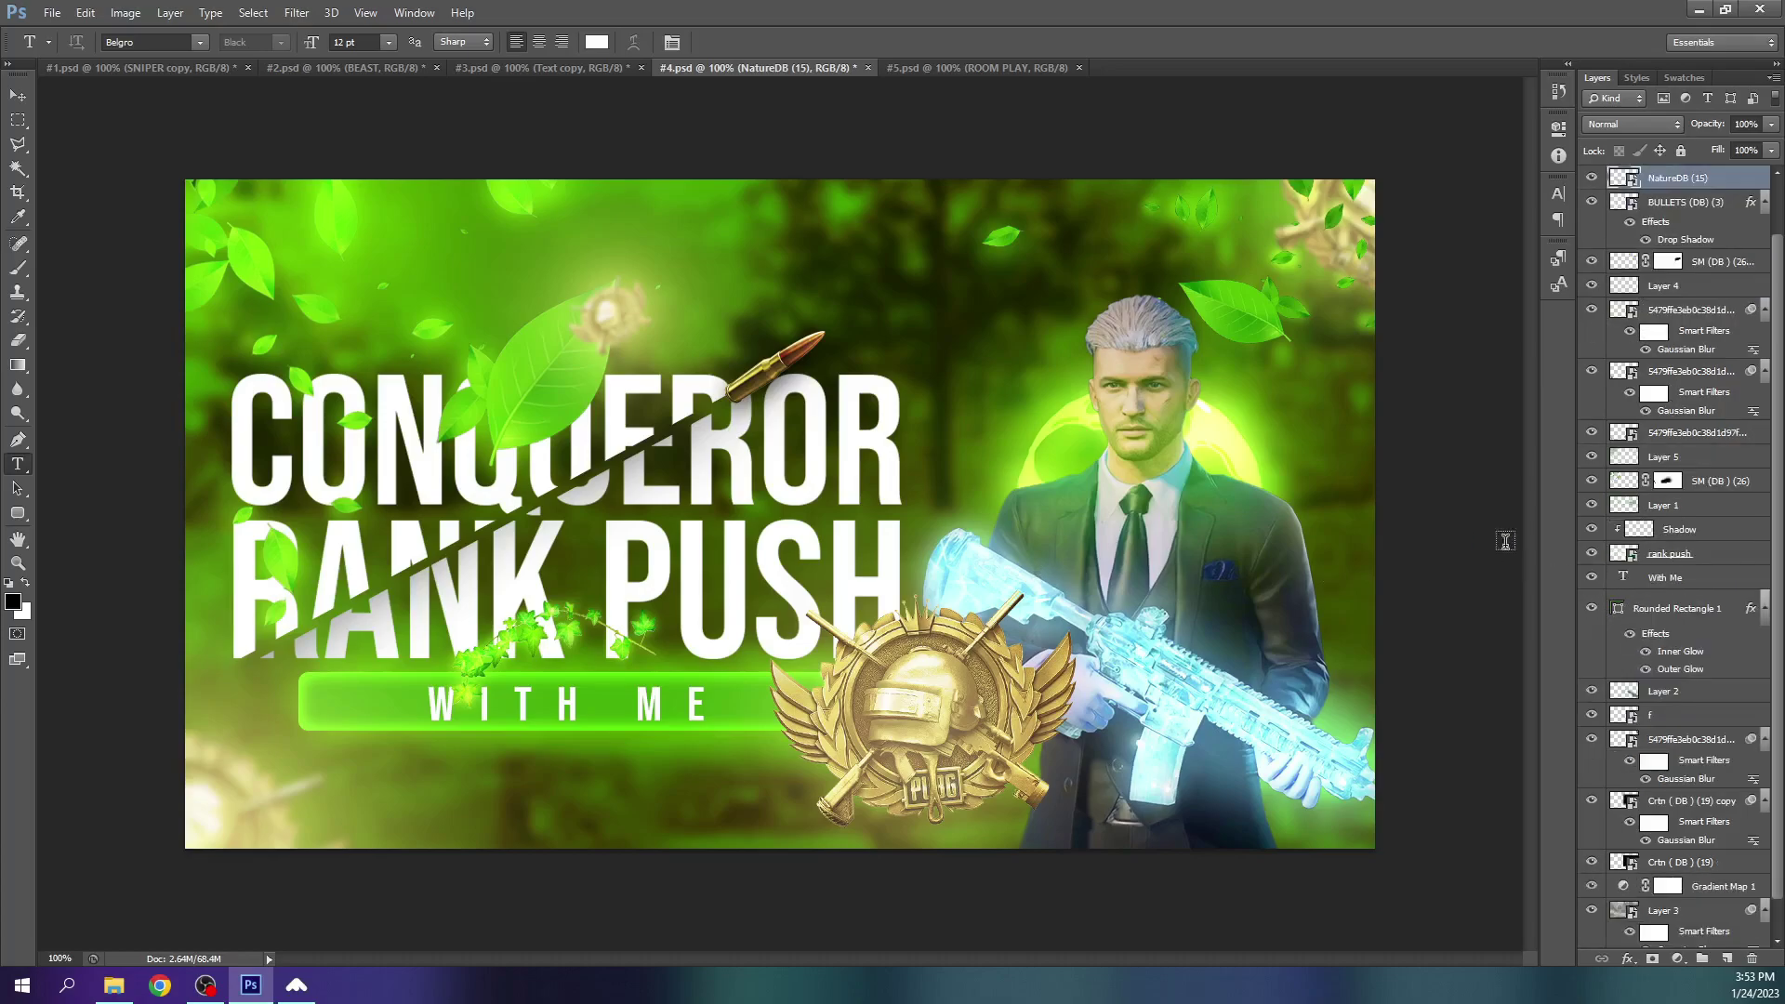
{"action": "left_click", "coordinate": [1637, 562]}
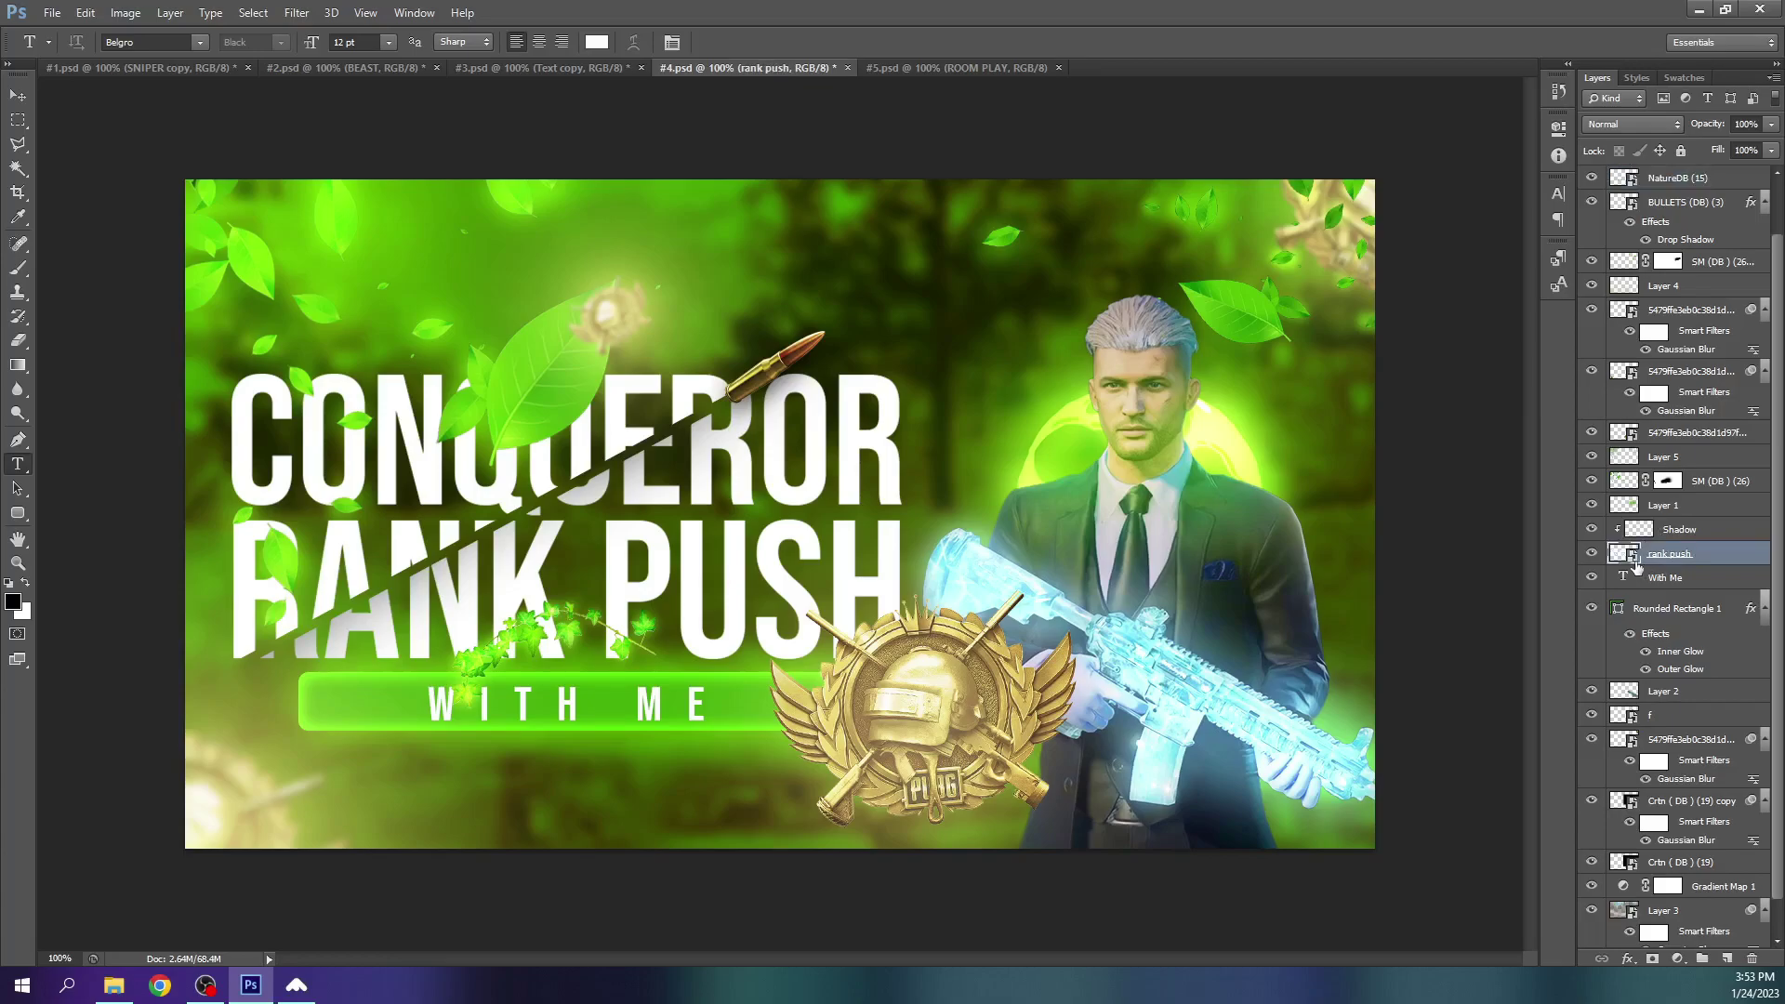
{"action": "scroll", "coordinate": [1637, 565], "scroll_direction": "up", "scroll_amount": 2}
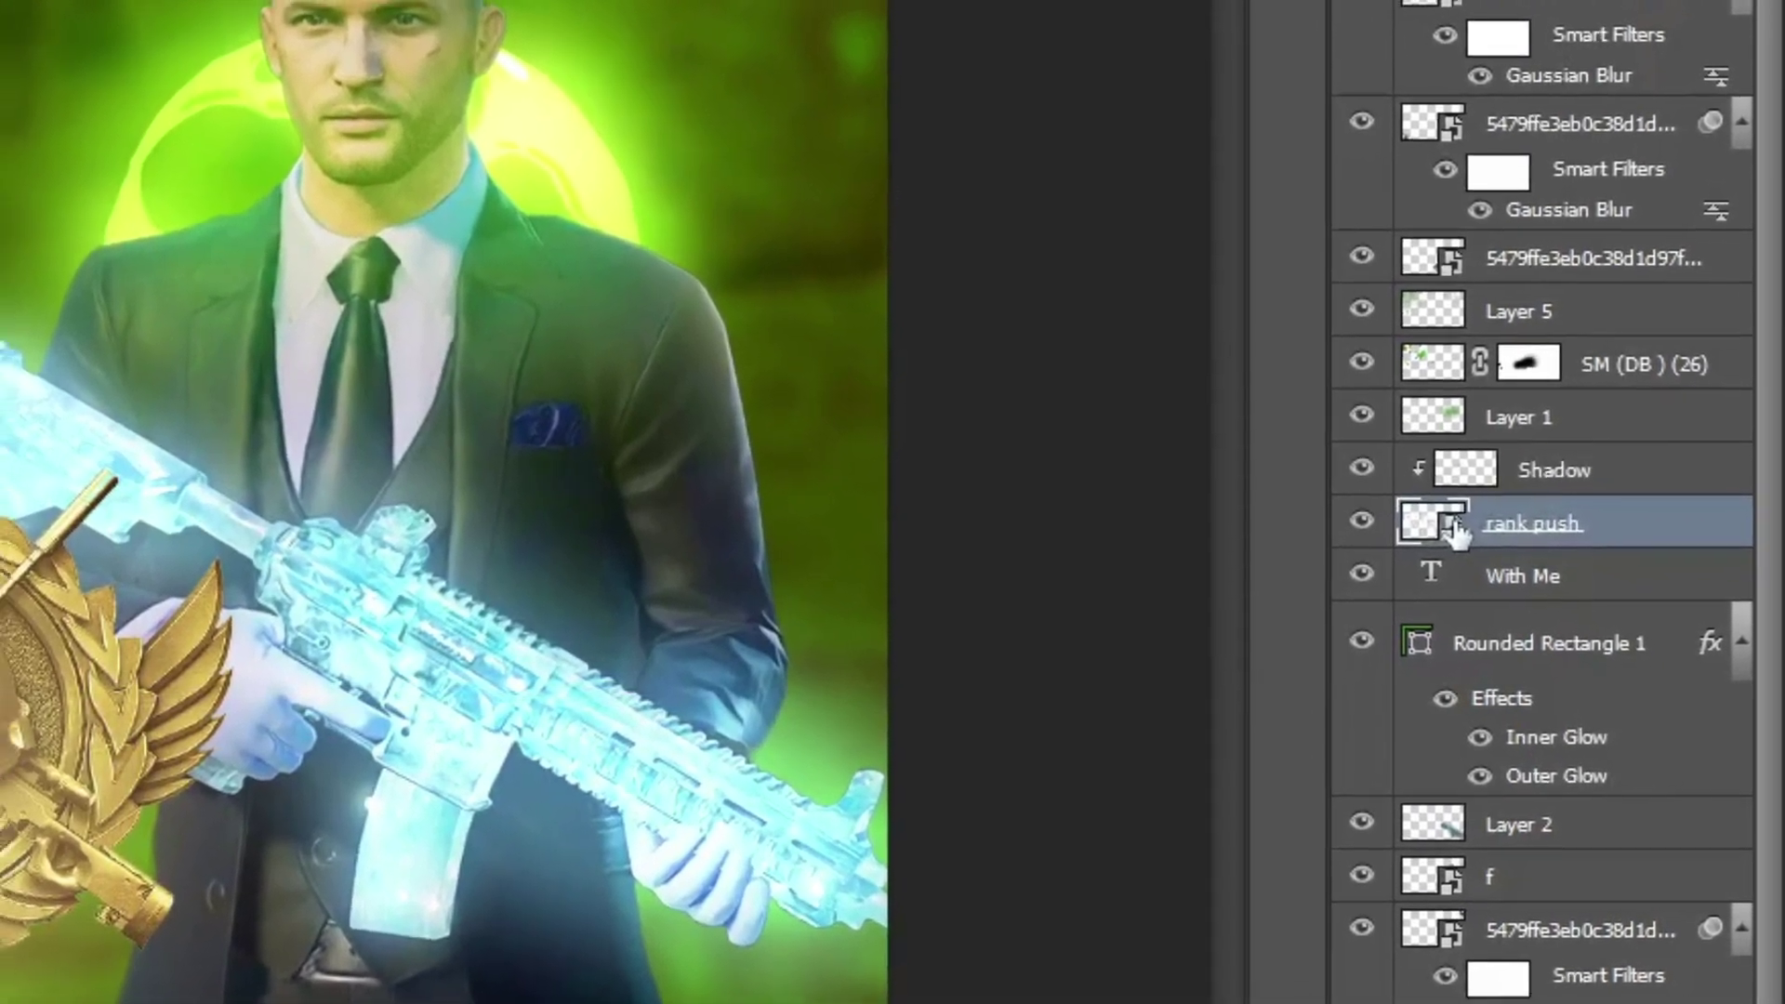
Change RANK PUSH to RXXK PUSH inside the rank push smart object and close it
{"action": "double_click", "coordinate": [1492, 546]}
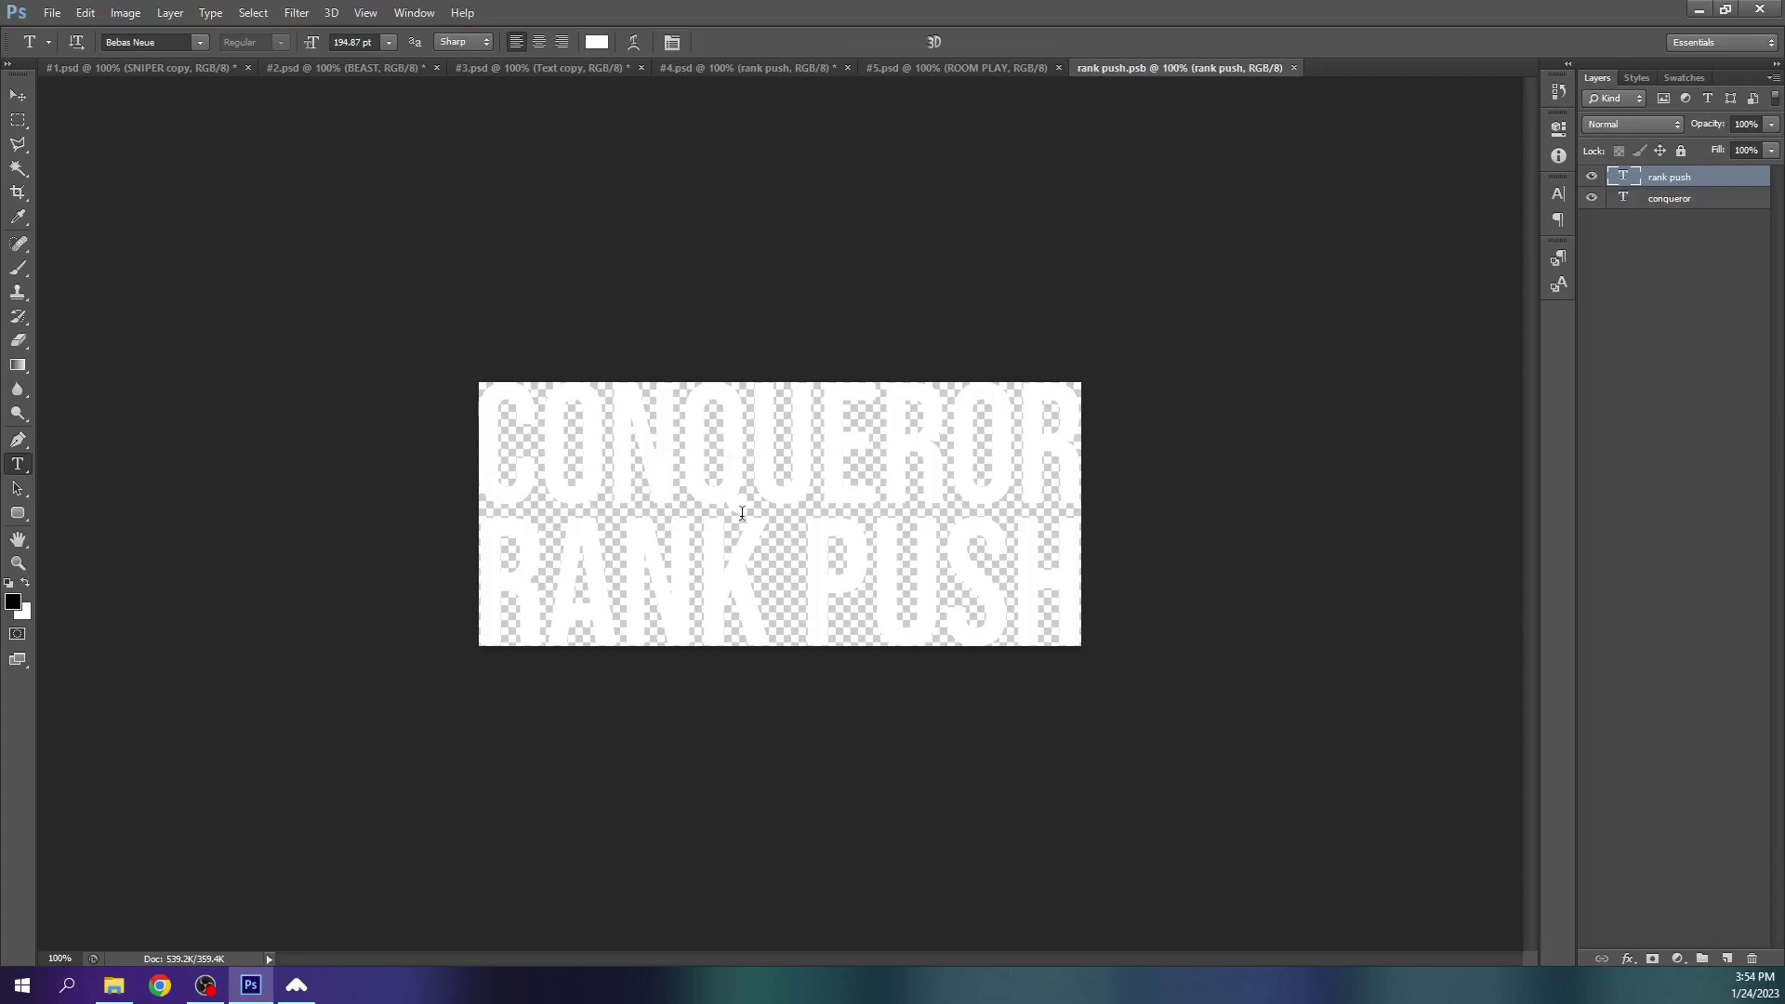
{"action": "mouse_move", "coordinate": [739, 571]}
{"action": "left_mouse_down"}
{"action": "mouse_move", "coordinate": [646, 568]}
{"action": "mouse_move", "coordinate": [679, 571]}
{"action": "left_mouse_up"}
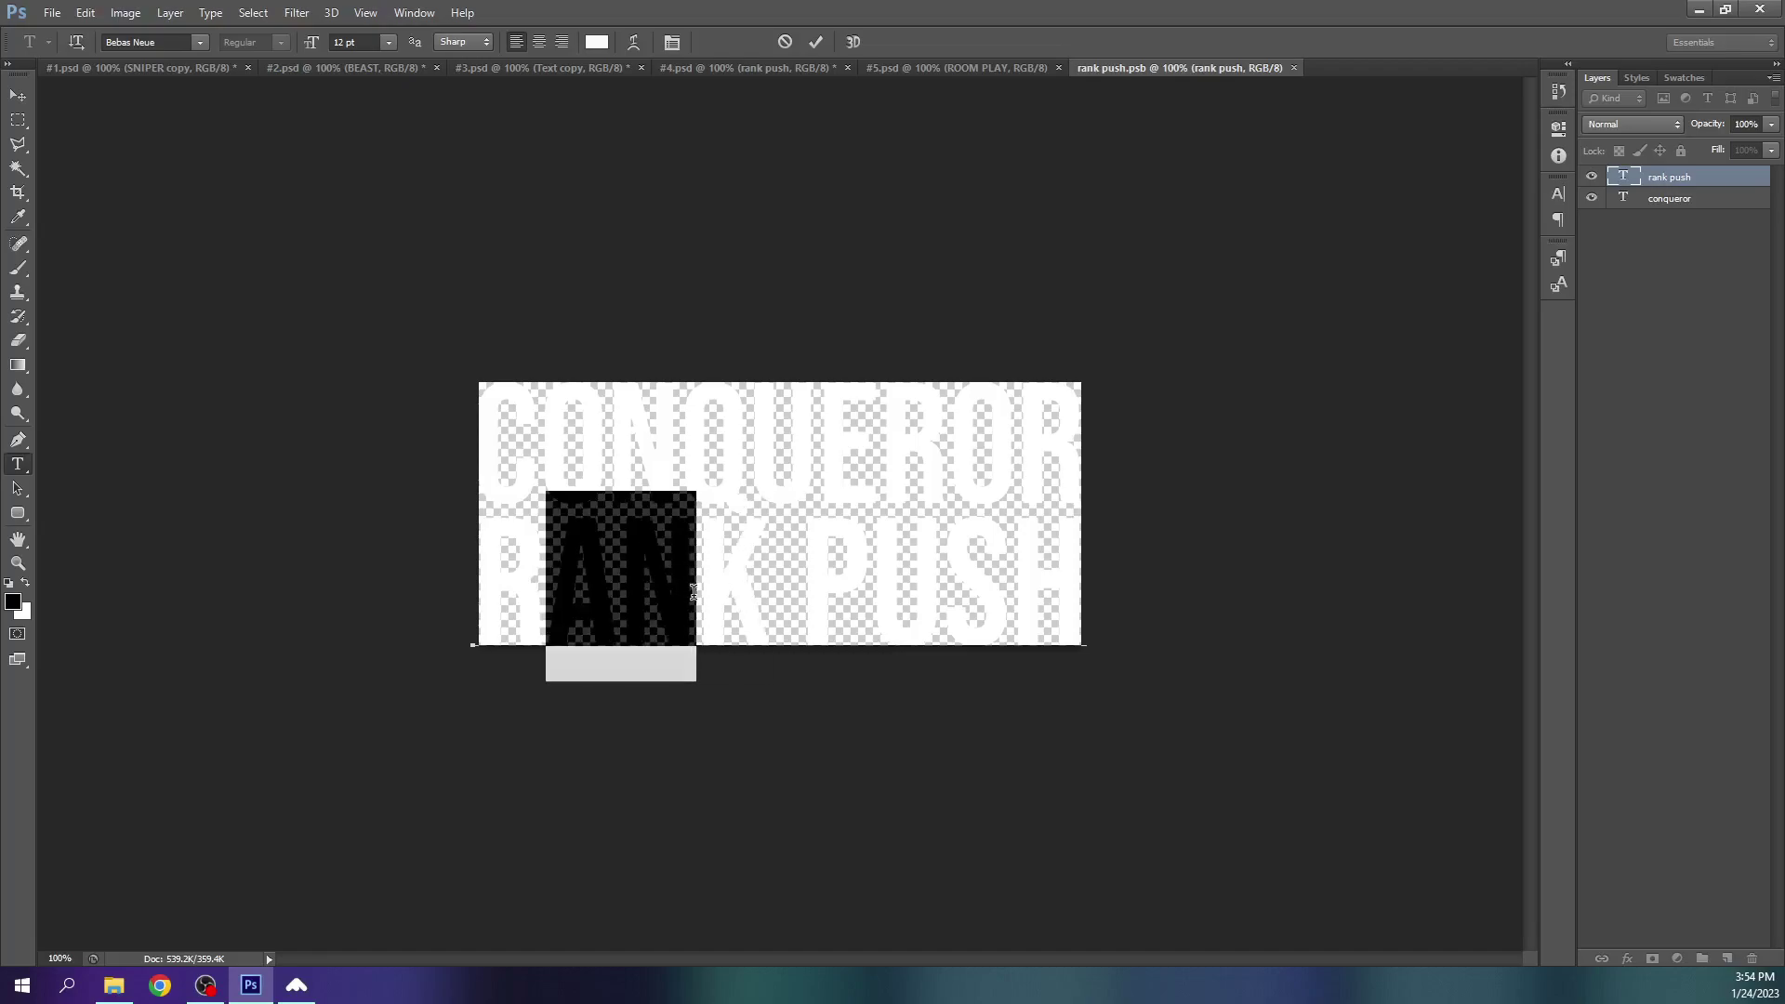
{"action": "type", "text": "xx"}
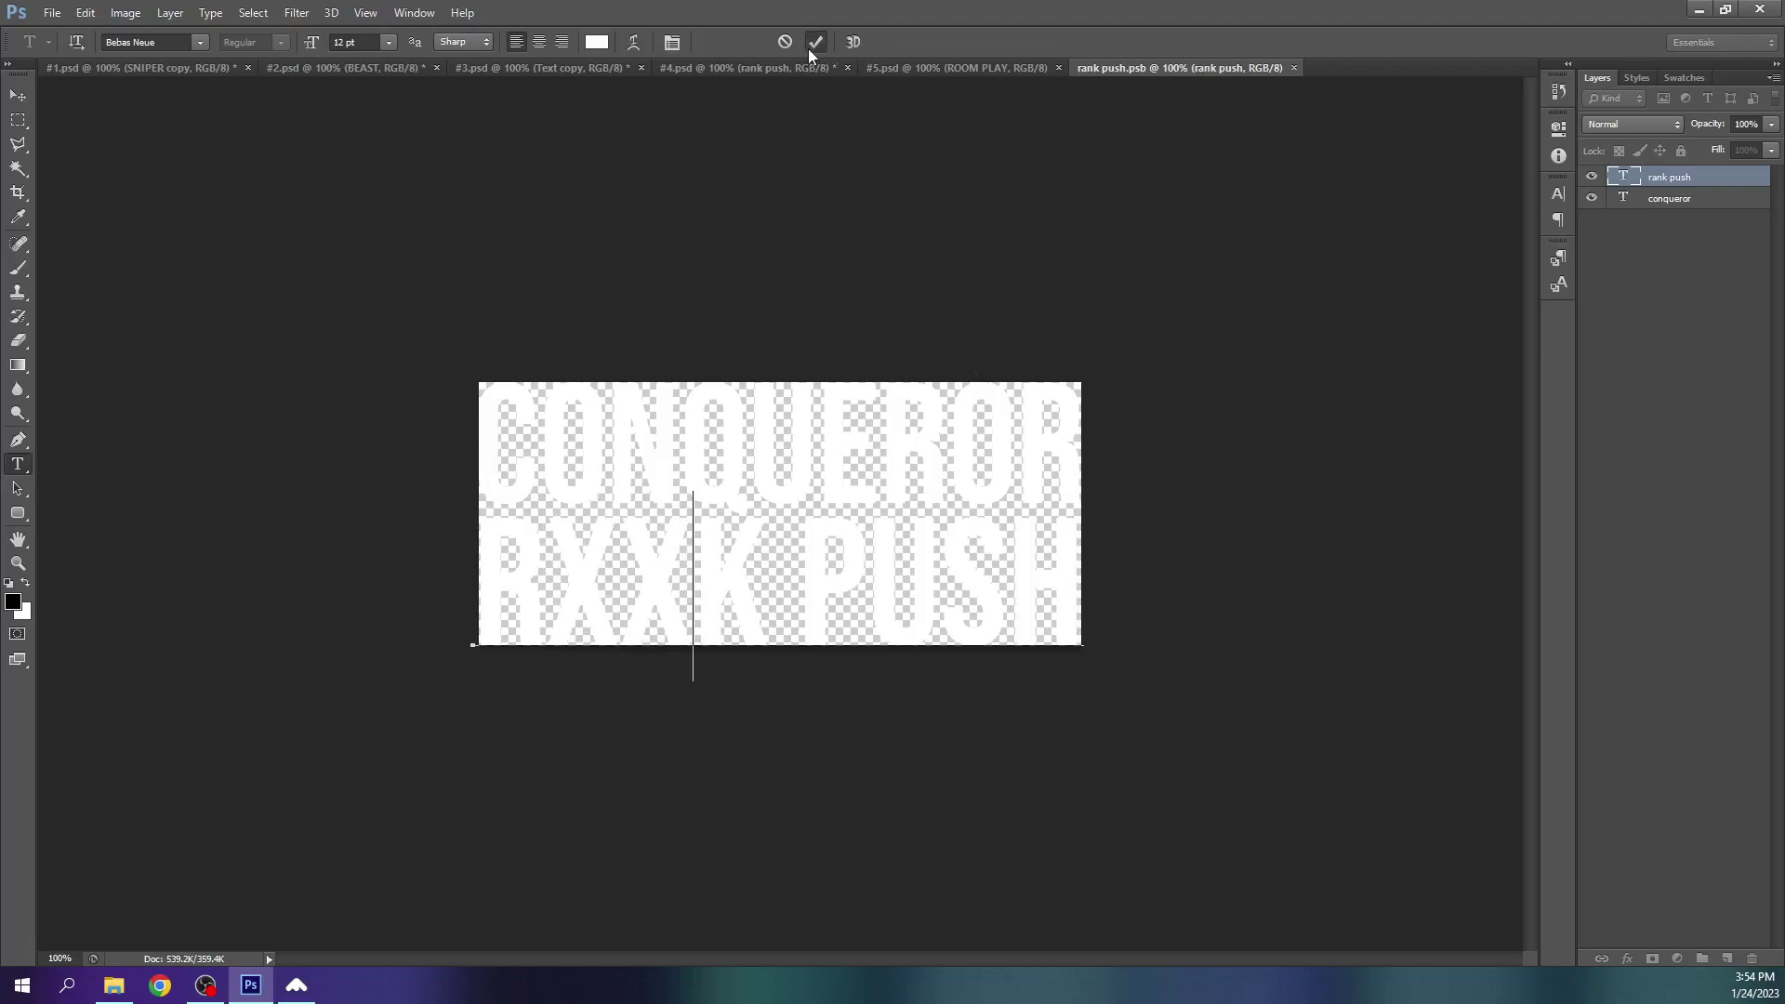
{"action": "left_click", "coordinate": [814, 43]}
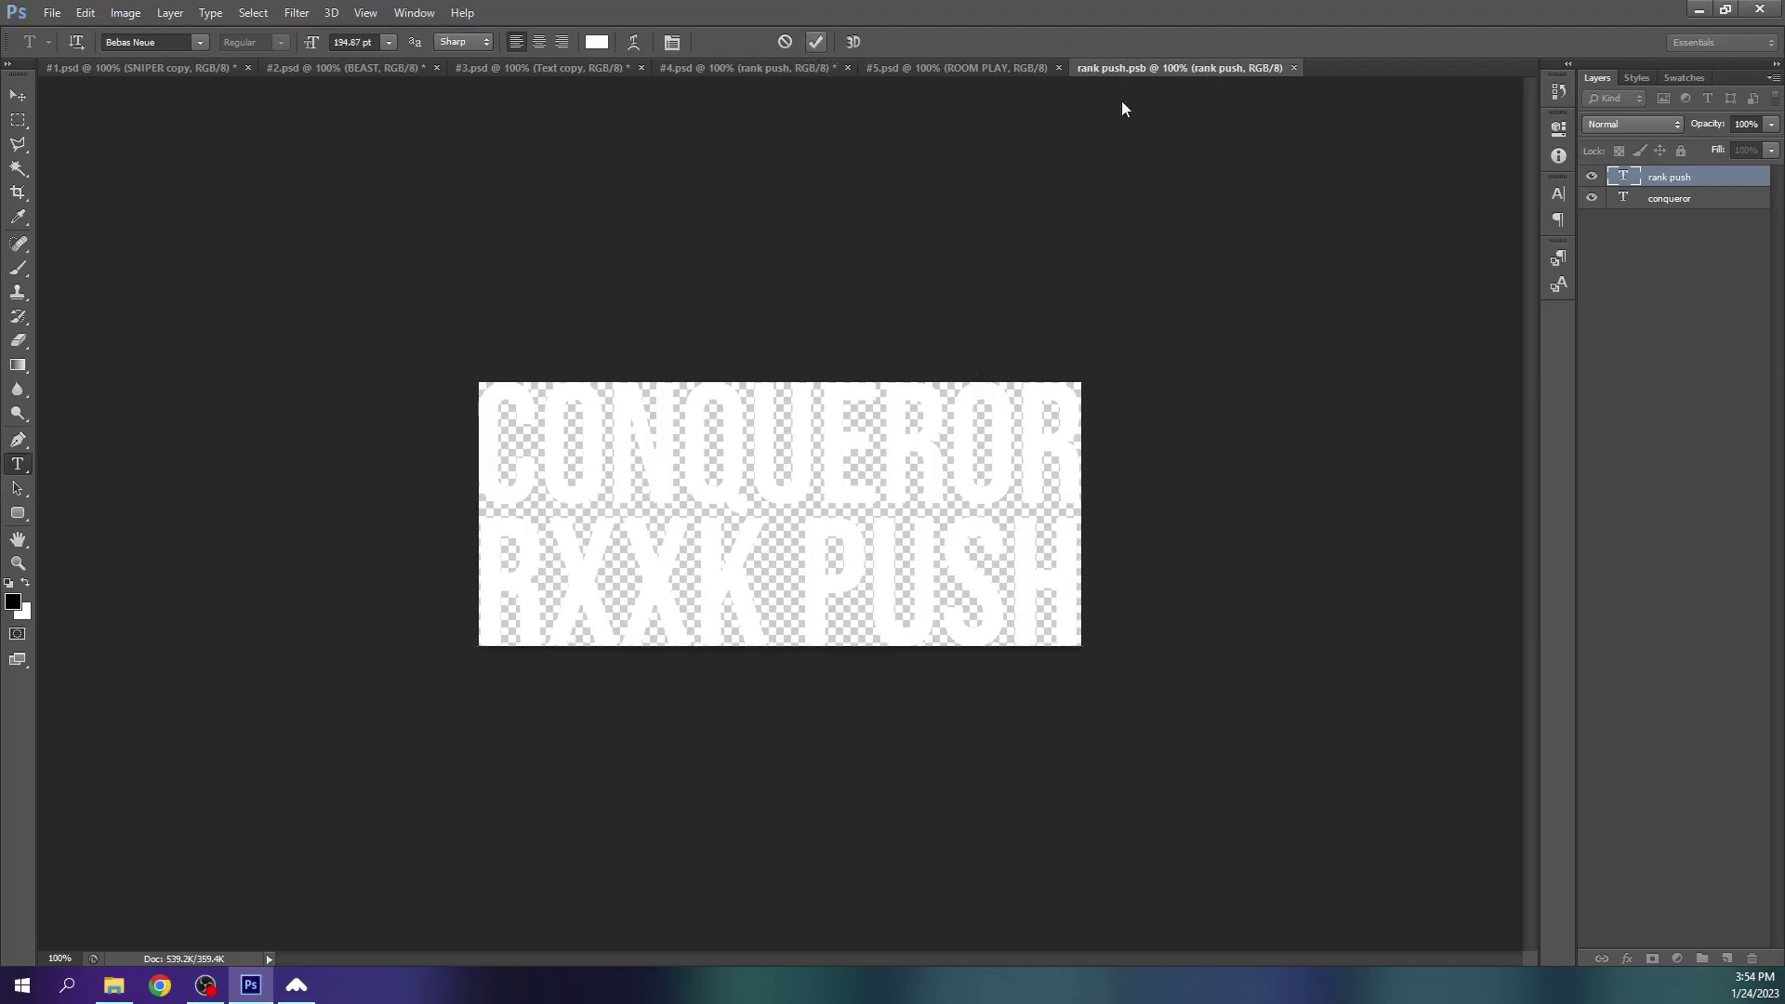
{"action": "left_click", "coordinate": [1301, 68]}
{"action": "key", "text": "Escape"}
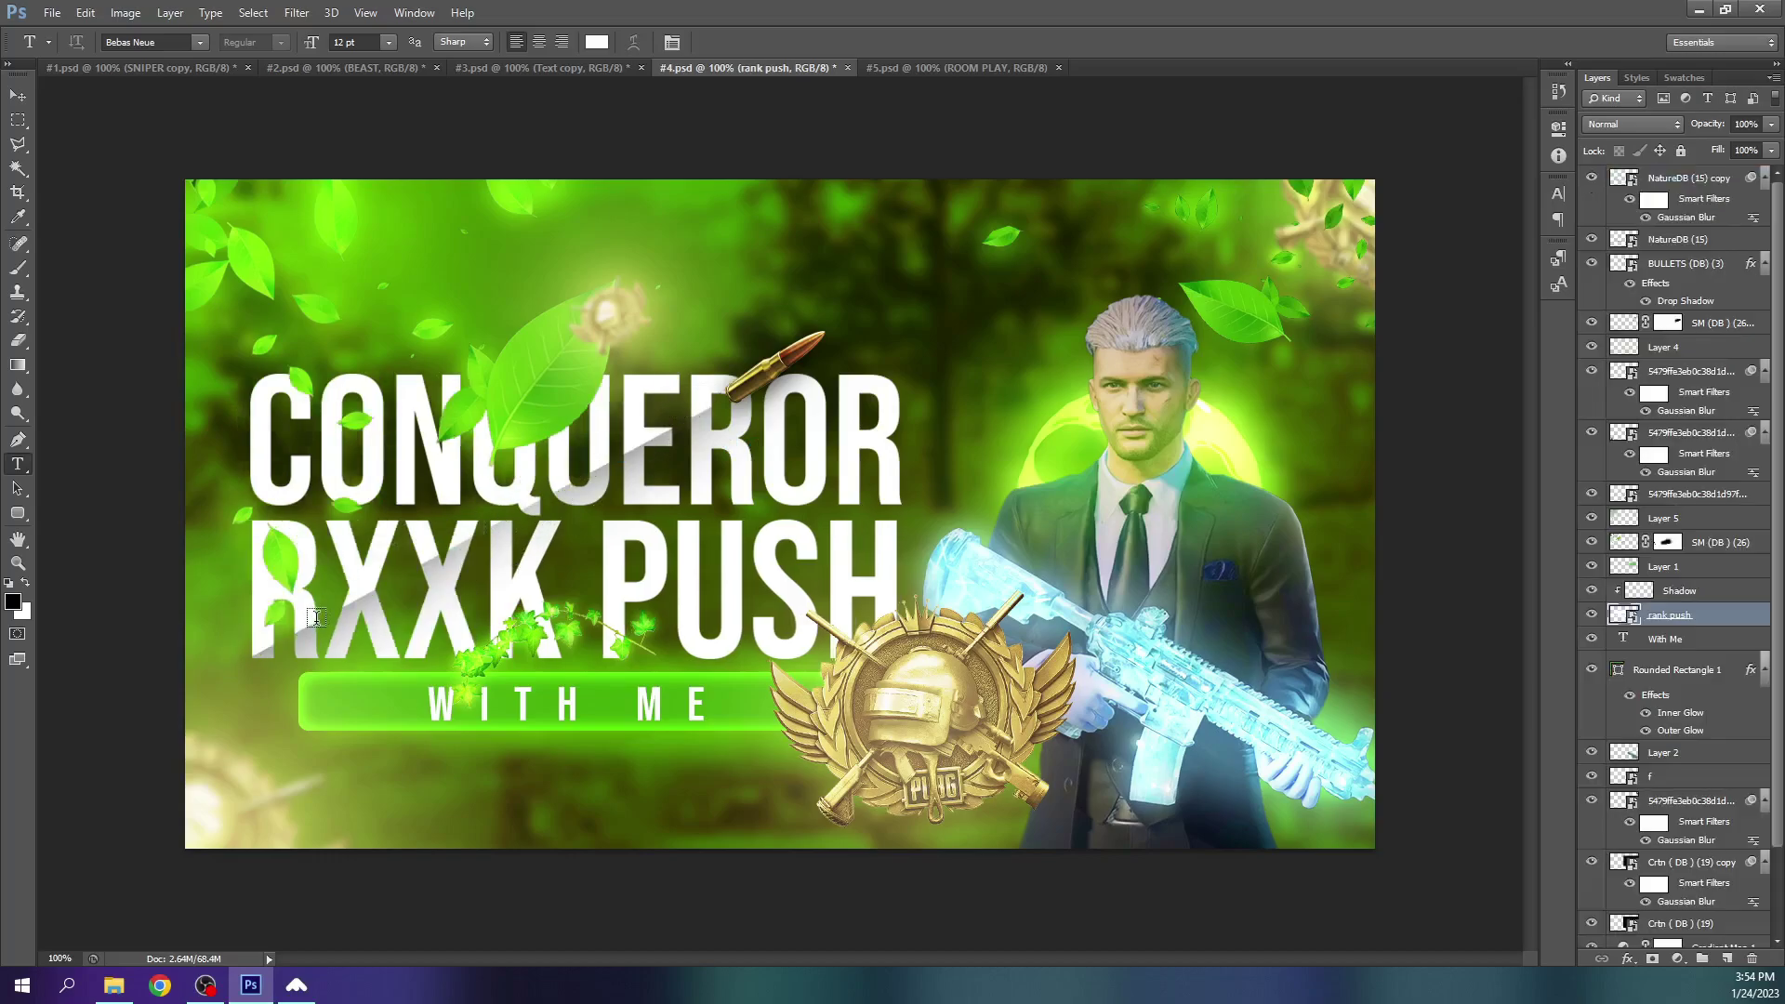
Draw a Polygonal Lasso selection along the bullet diagonal over the upper-left lettering
{"action": "left_click", "coordinate": [17, 154]}
{"action": "left_click", "coordinate": [102, 158]}
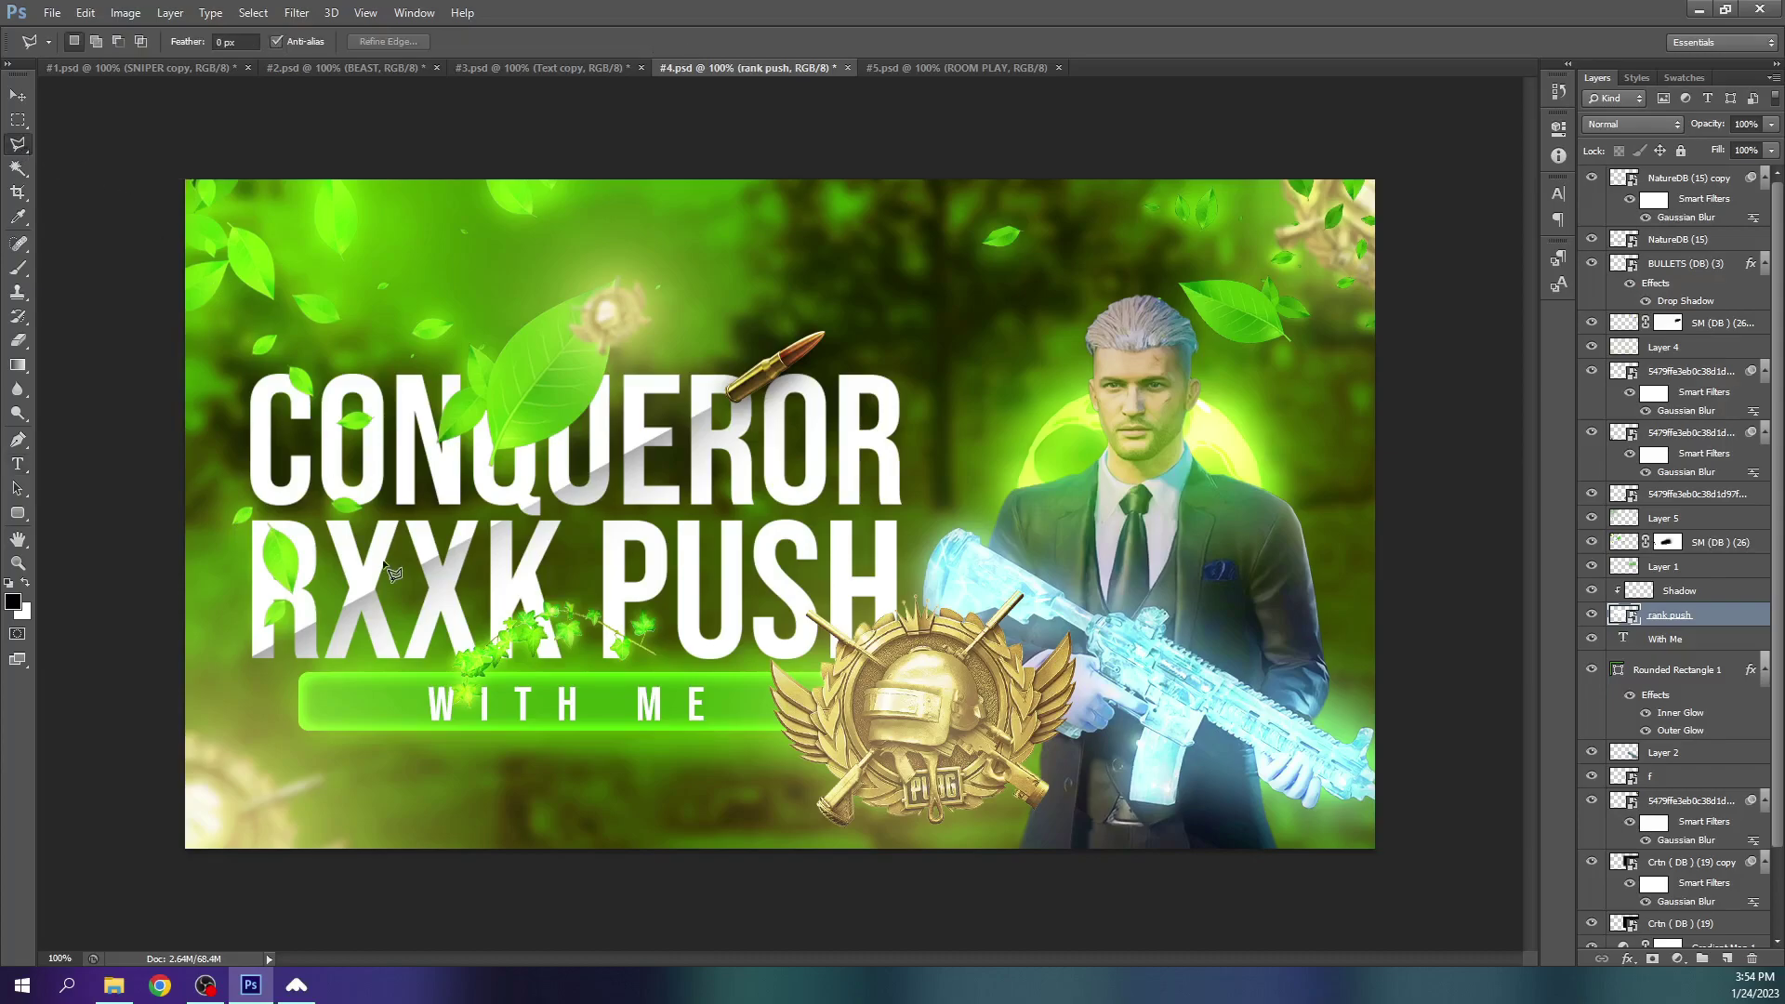
{"action": "left_click", "coordinate": [238, 670]}
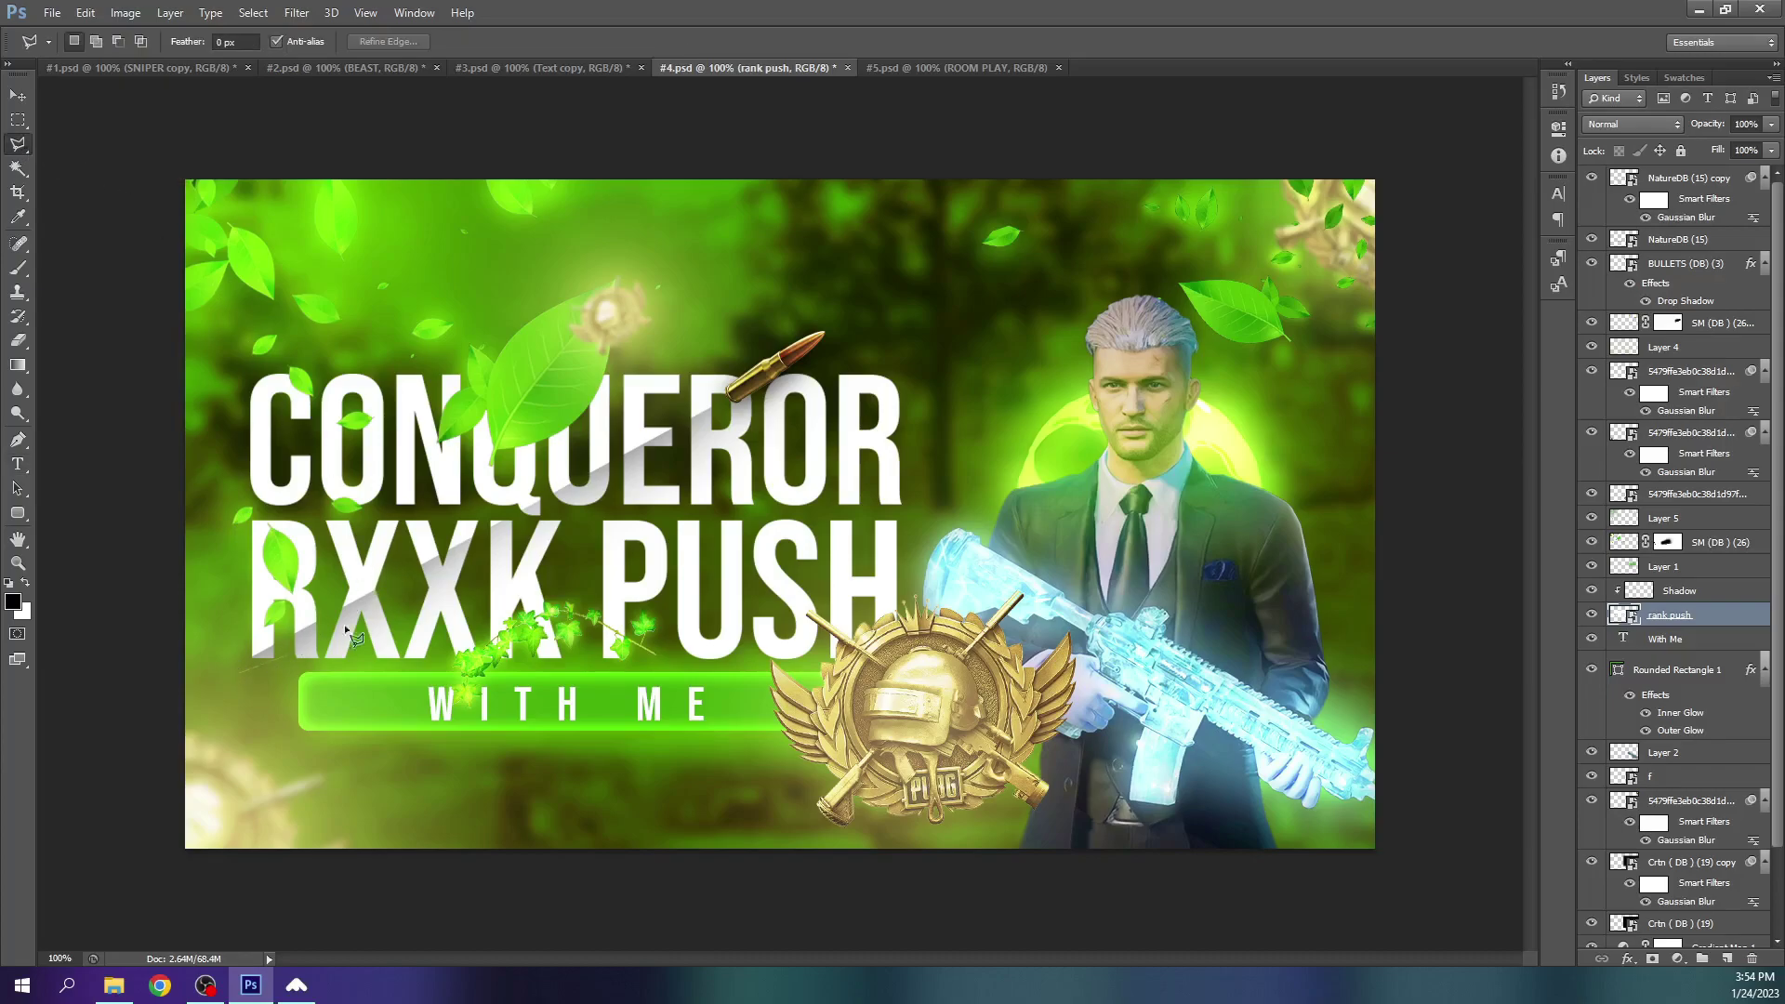
{"action": "left_click", "coordinate": [808, 352]}
{"action": "left_click", "coordinate": [186, 341]}
{"action": "double_click", "coordinate": [166, 662]}
{"action": "key", "text": "b"}
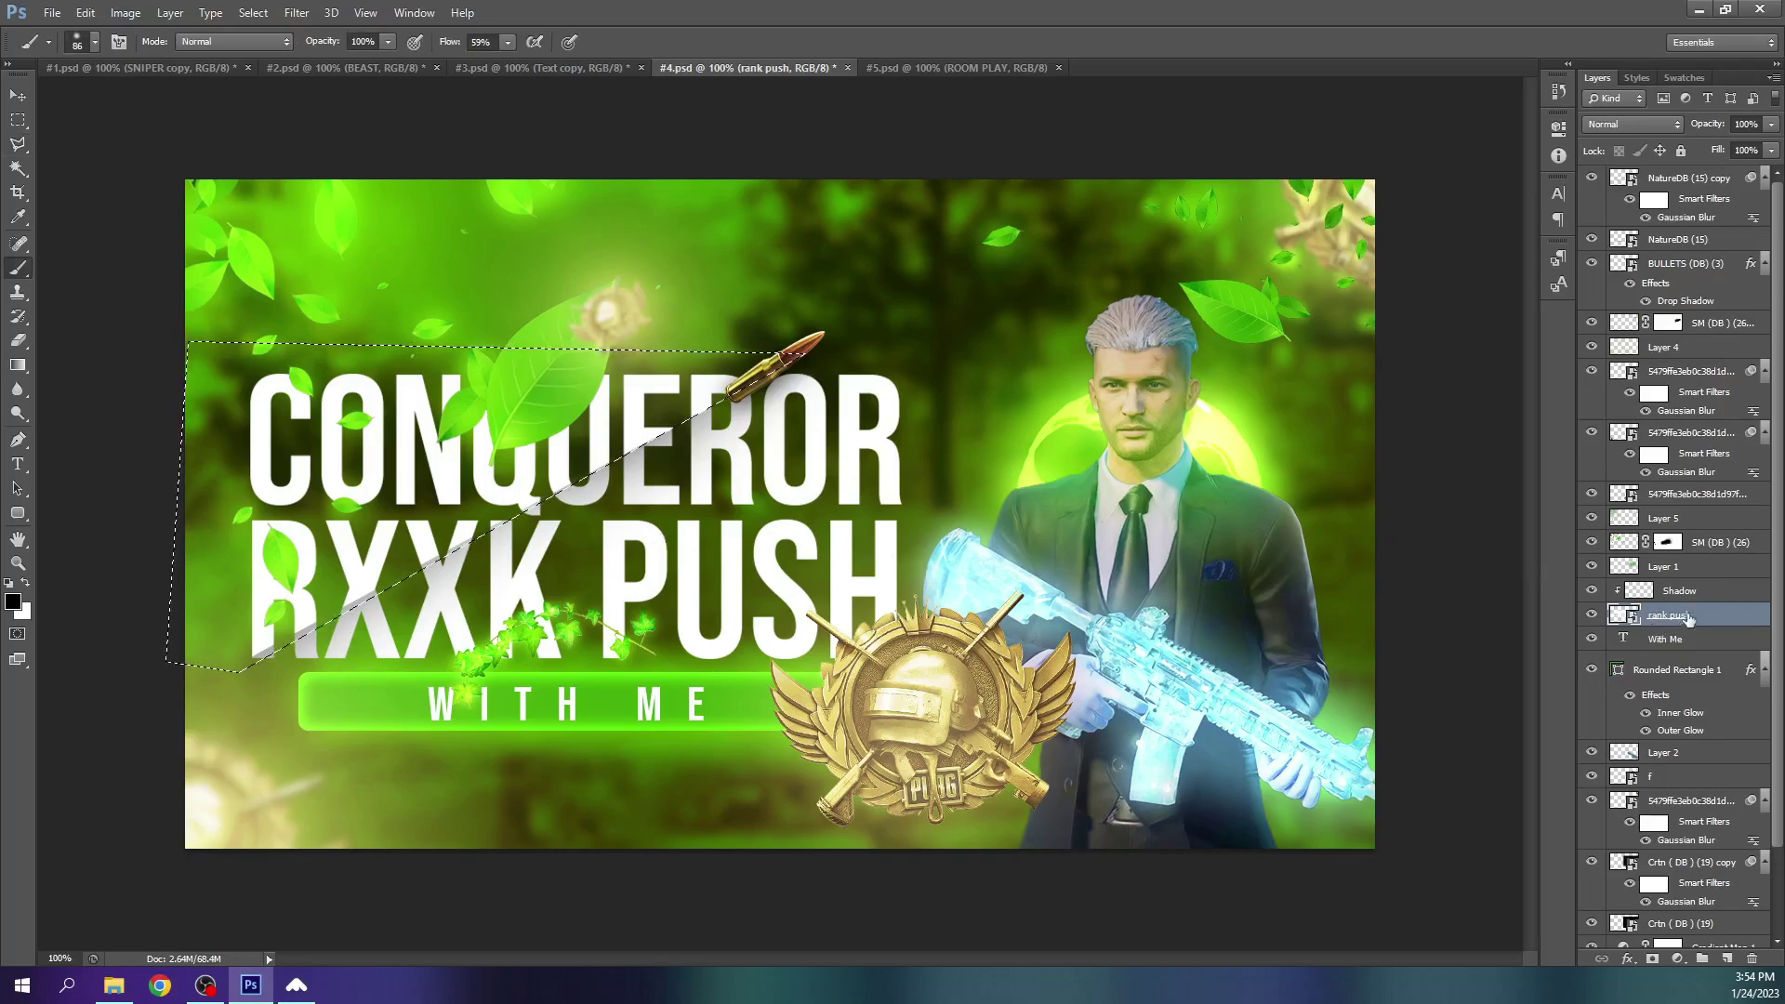
Nudge the selected lettering slightly left with the Move tool, then deselect
{"action": "left_click", "coordinate": [17, 95]}
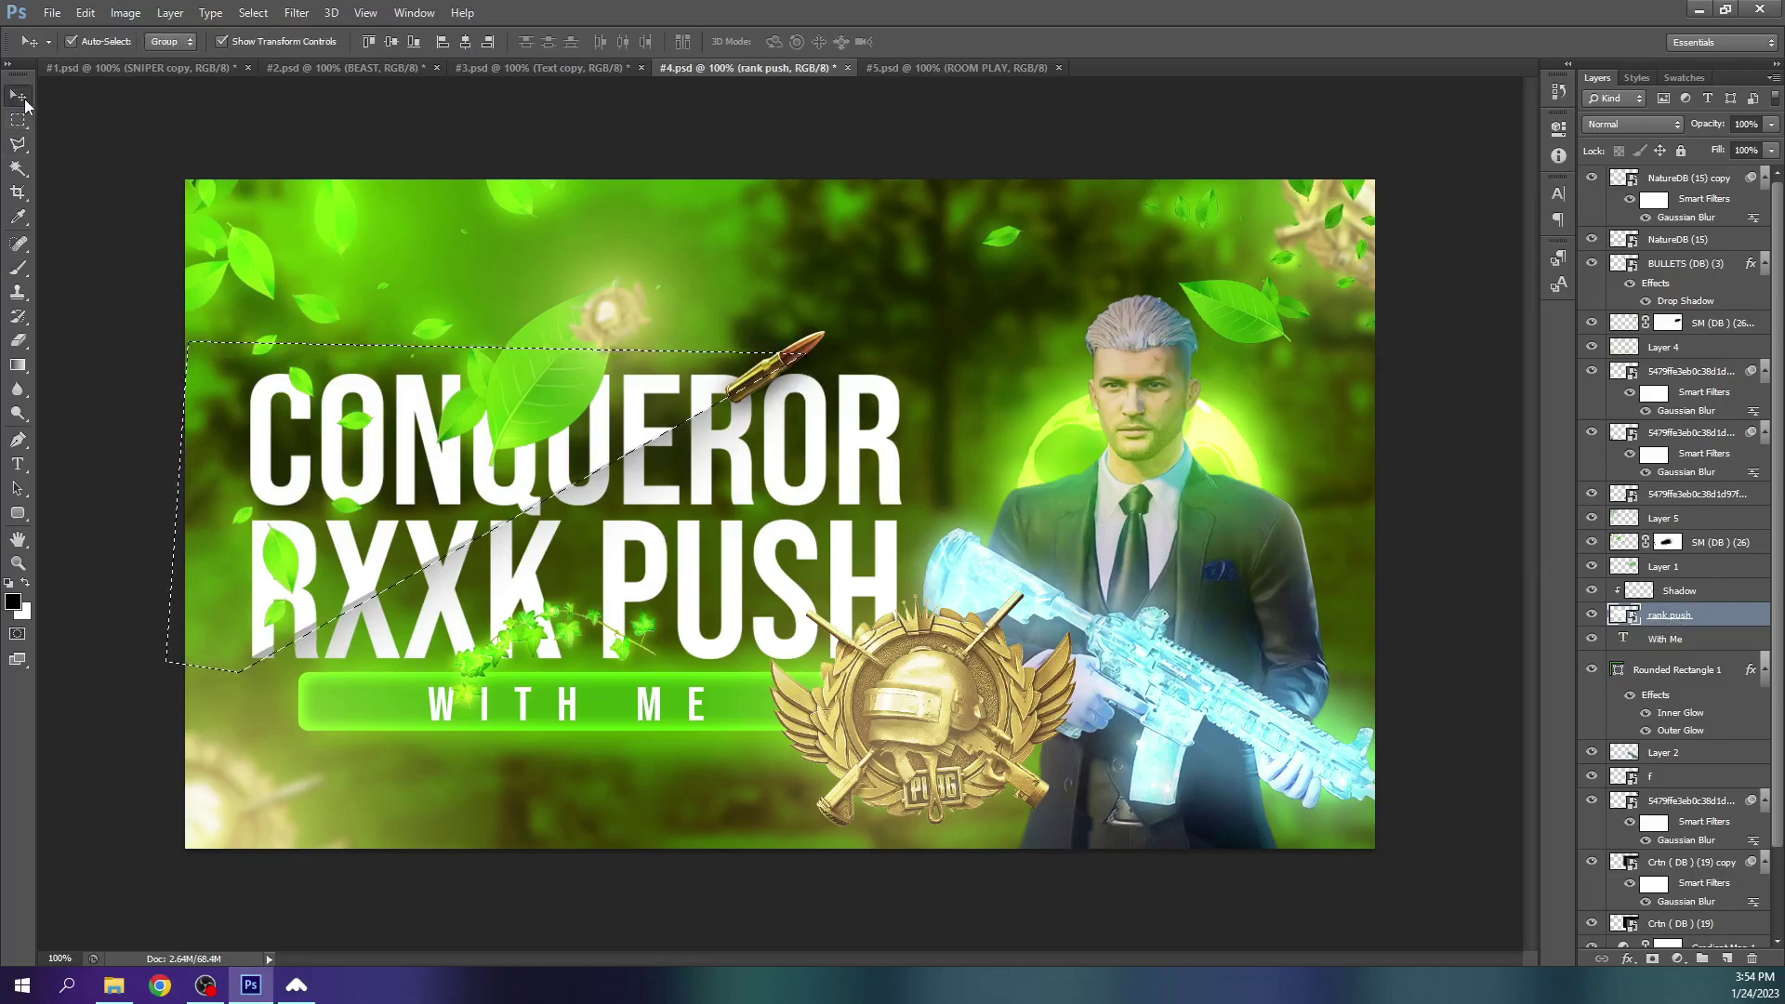
{"action": "left_click", "coordinate": [412, 527]}
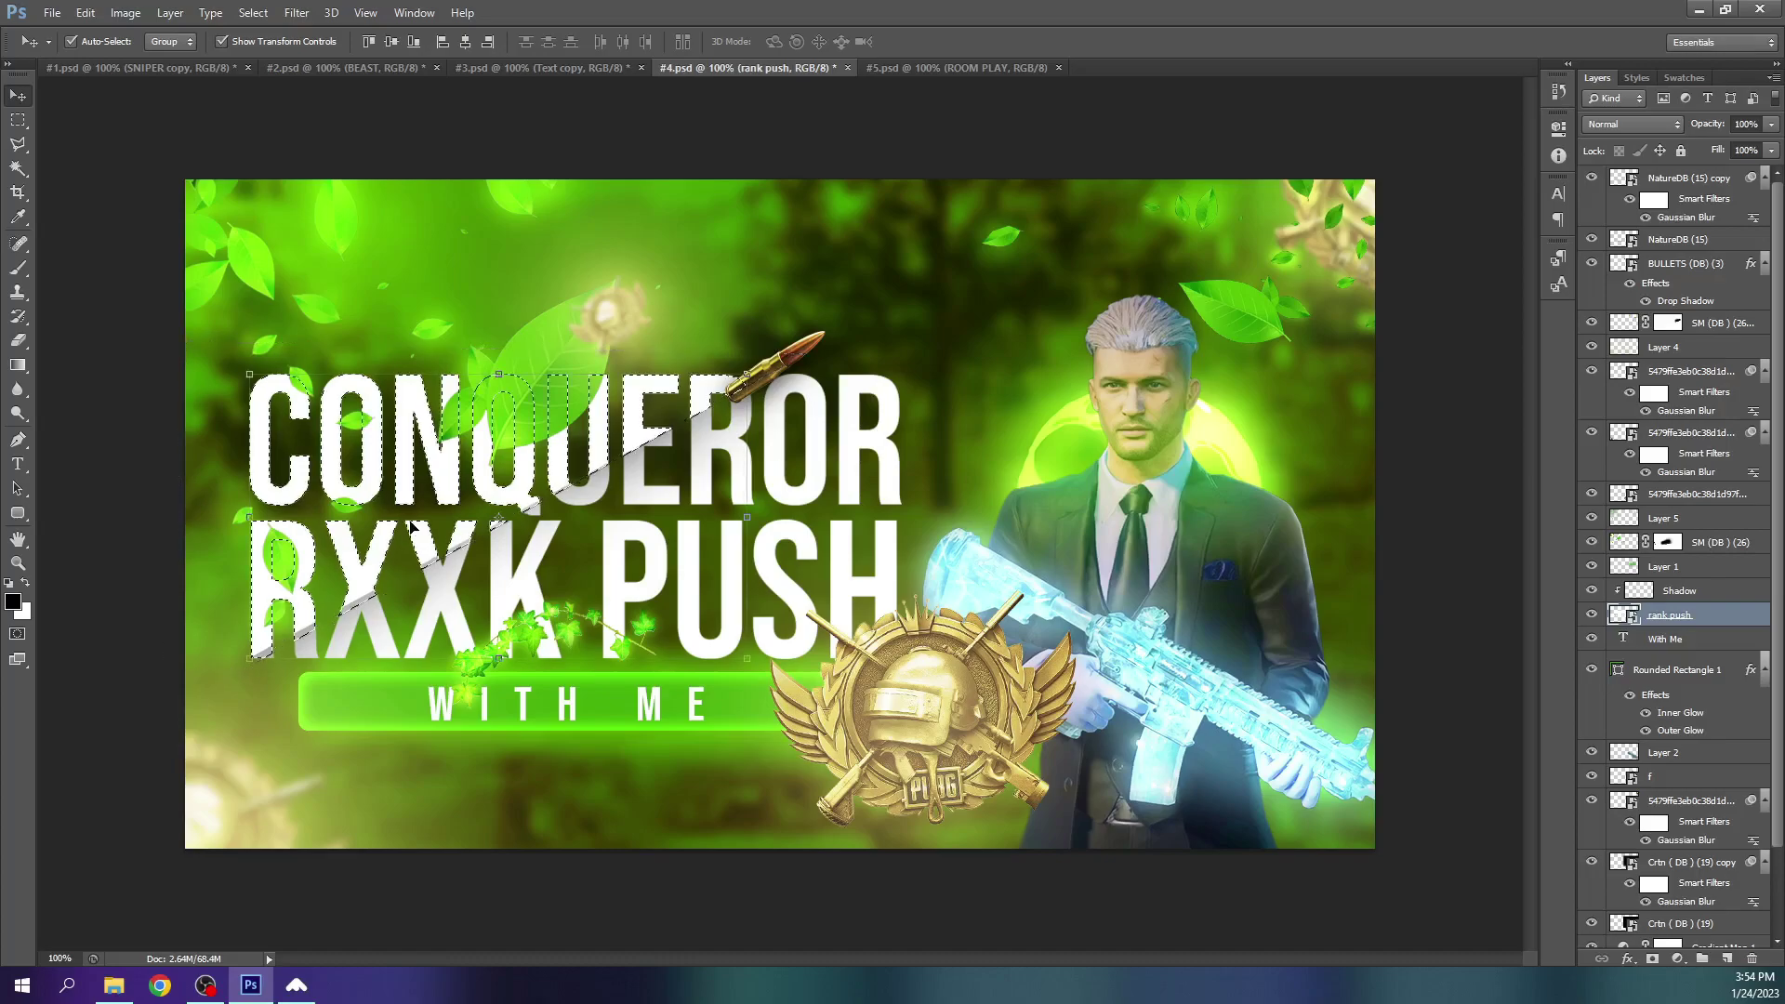
{"action": "key", "text": "Left"}
{"action": "key", "text": "Left"}
{"action": "key", "text": "Left"}
{"action": "key", "text": "Left"}
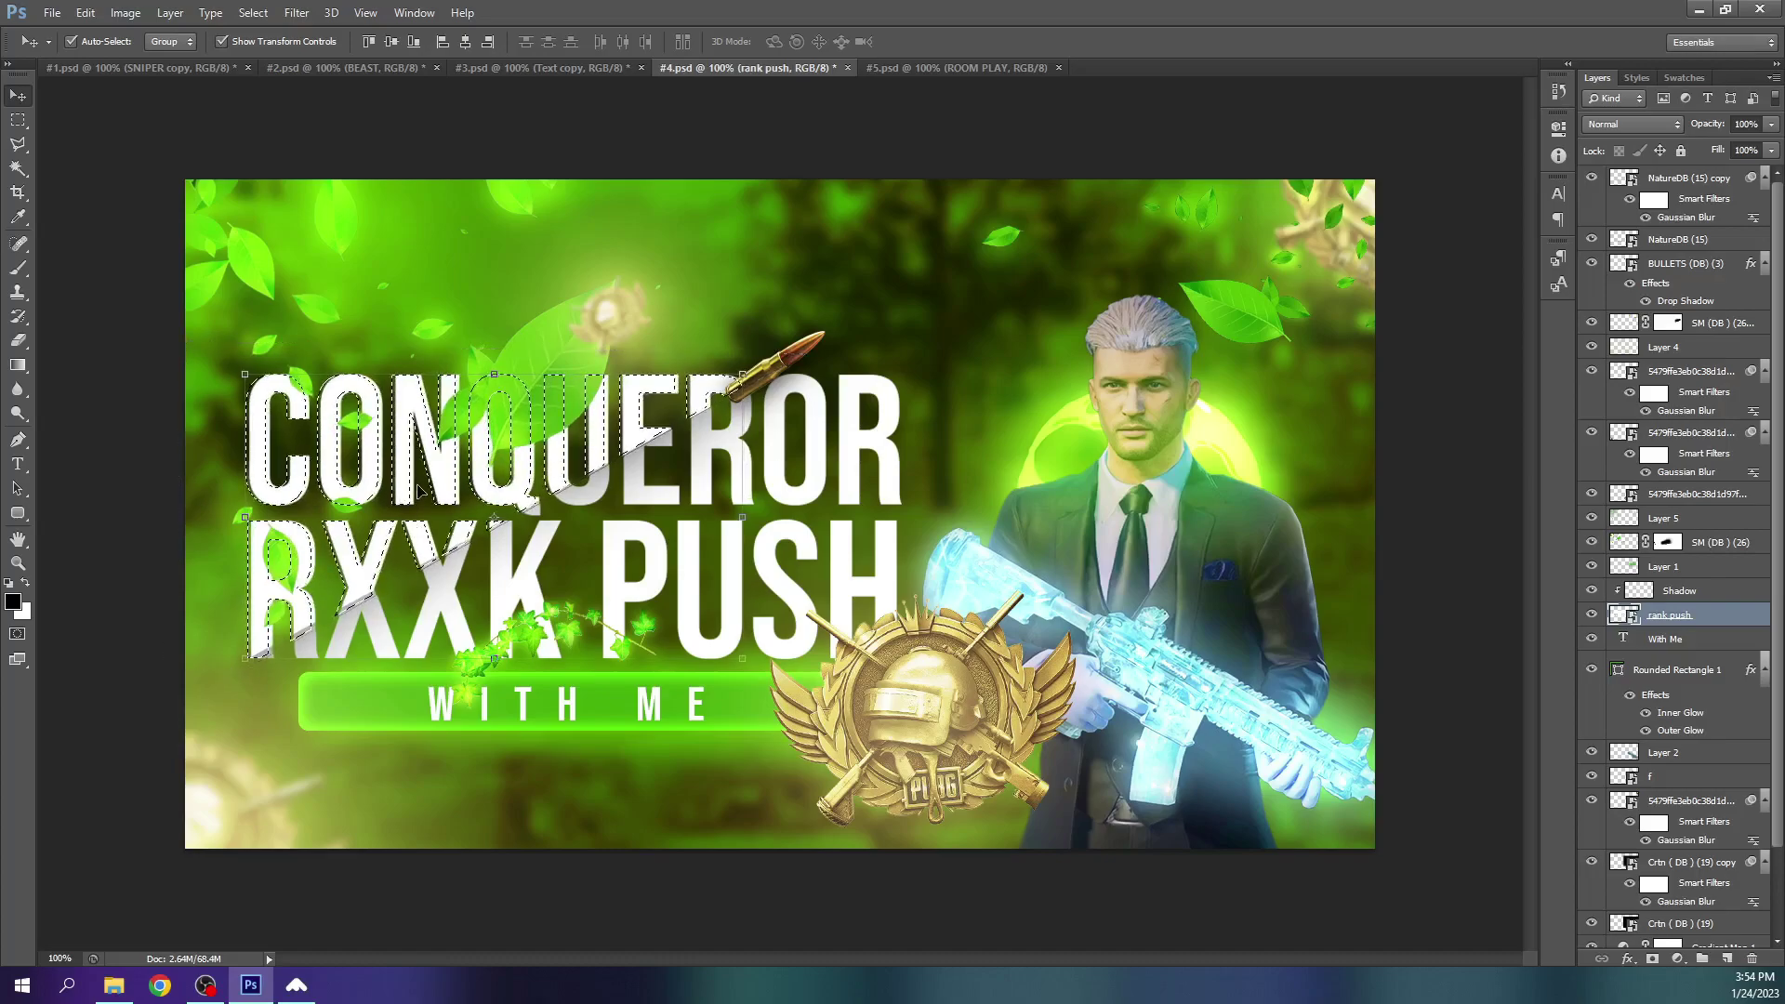
{"action": "key", "text": "Left"}
{"action": "left_click_drag", "start_coordinate": [450, 474], "coordinate": [435, 471]}
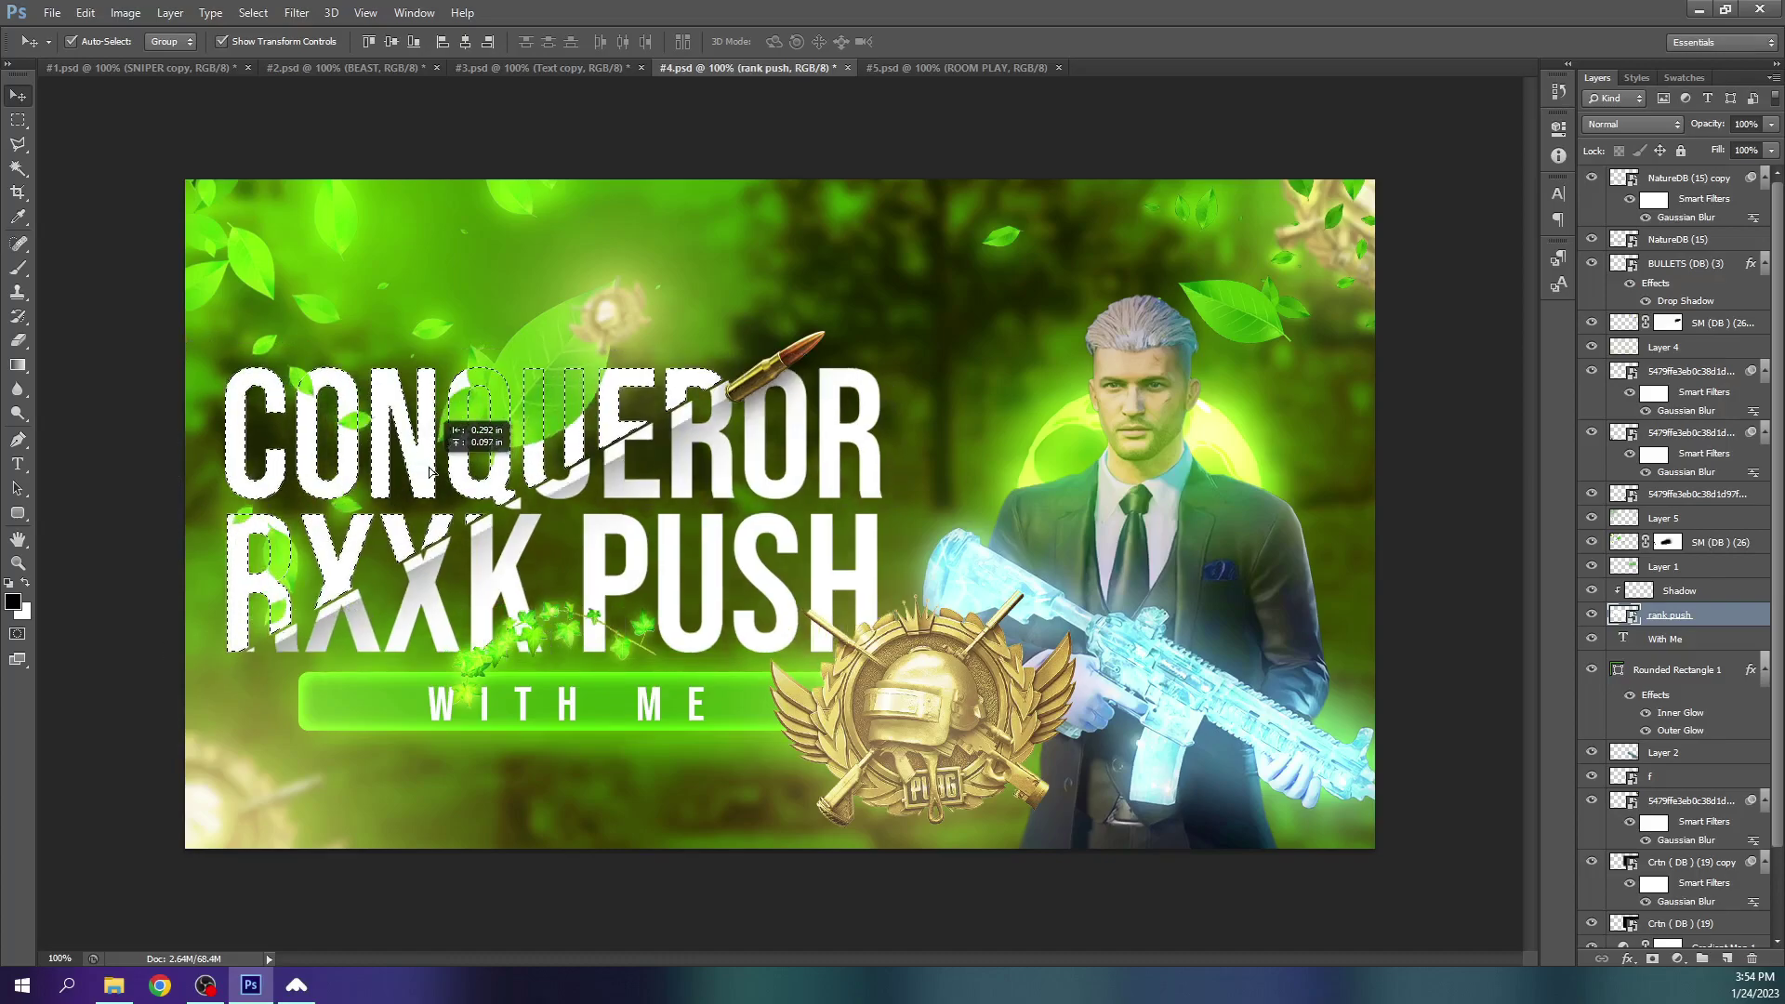
{"action": "key", "text": "ctrl+z"}
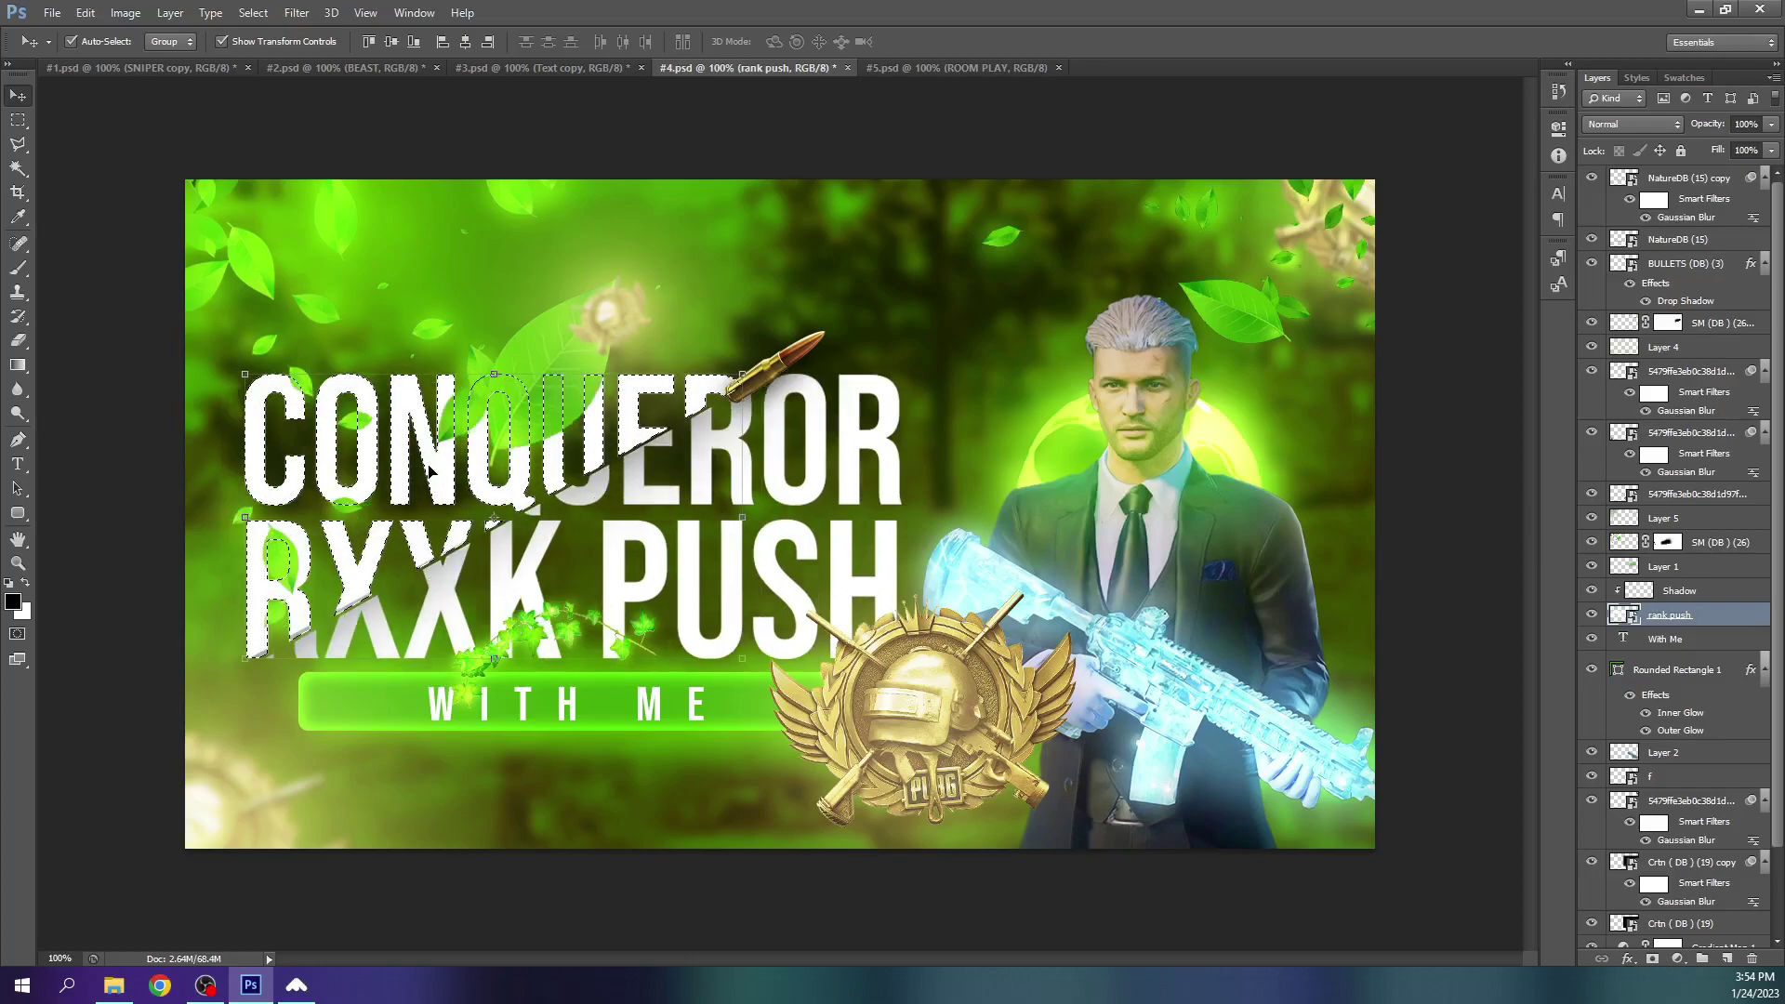
{"action": "key", "text": "shift+Left"}
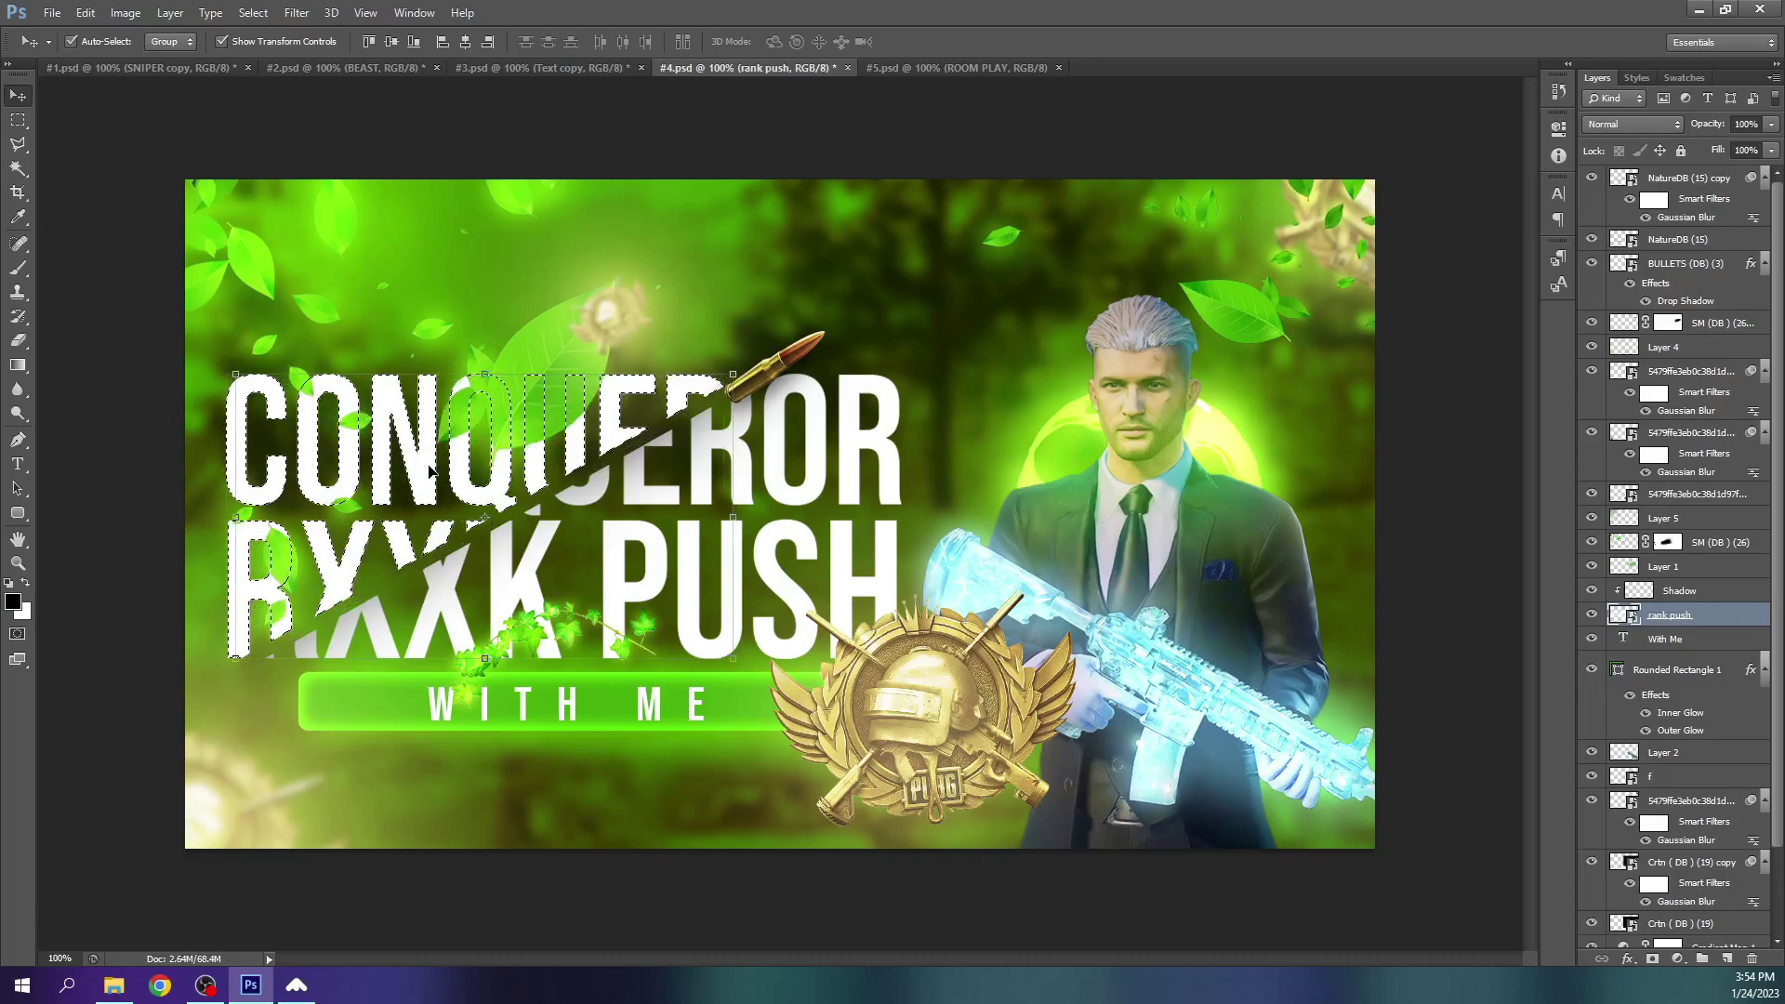
{"action": "key", "text": "shift+Up"}
{"action": "key", "text": "shift+Right"}
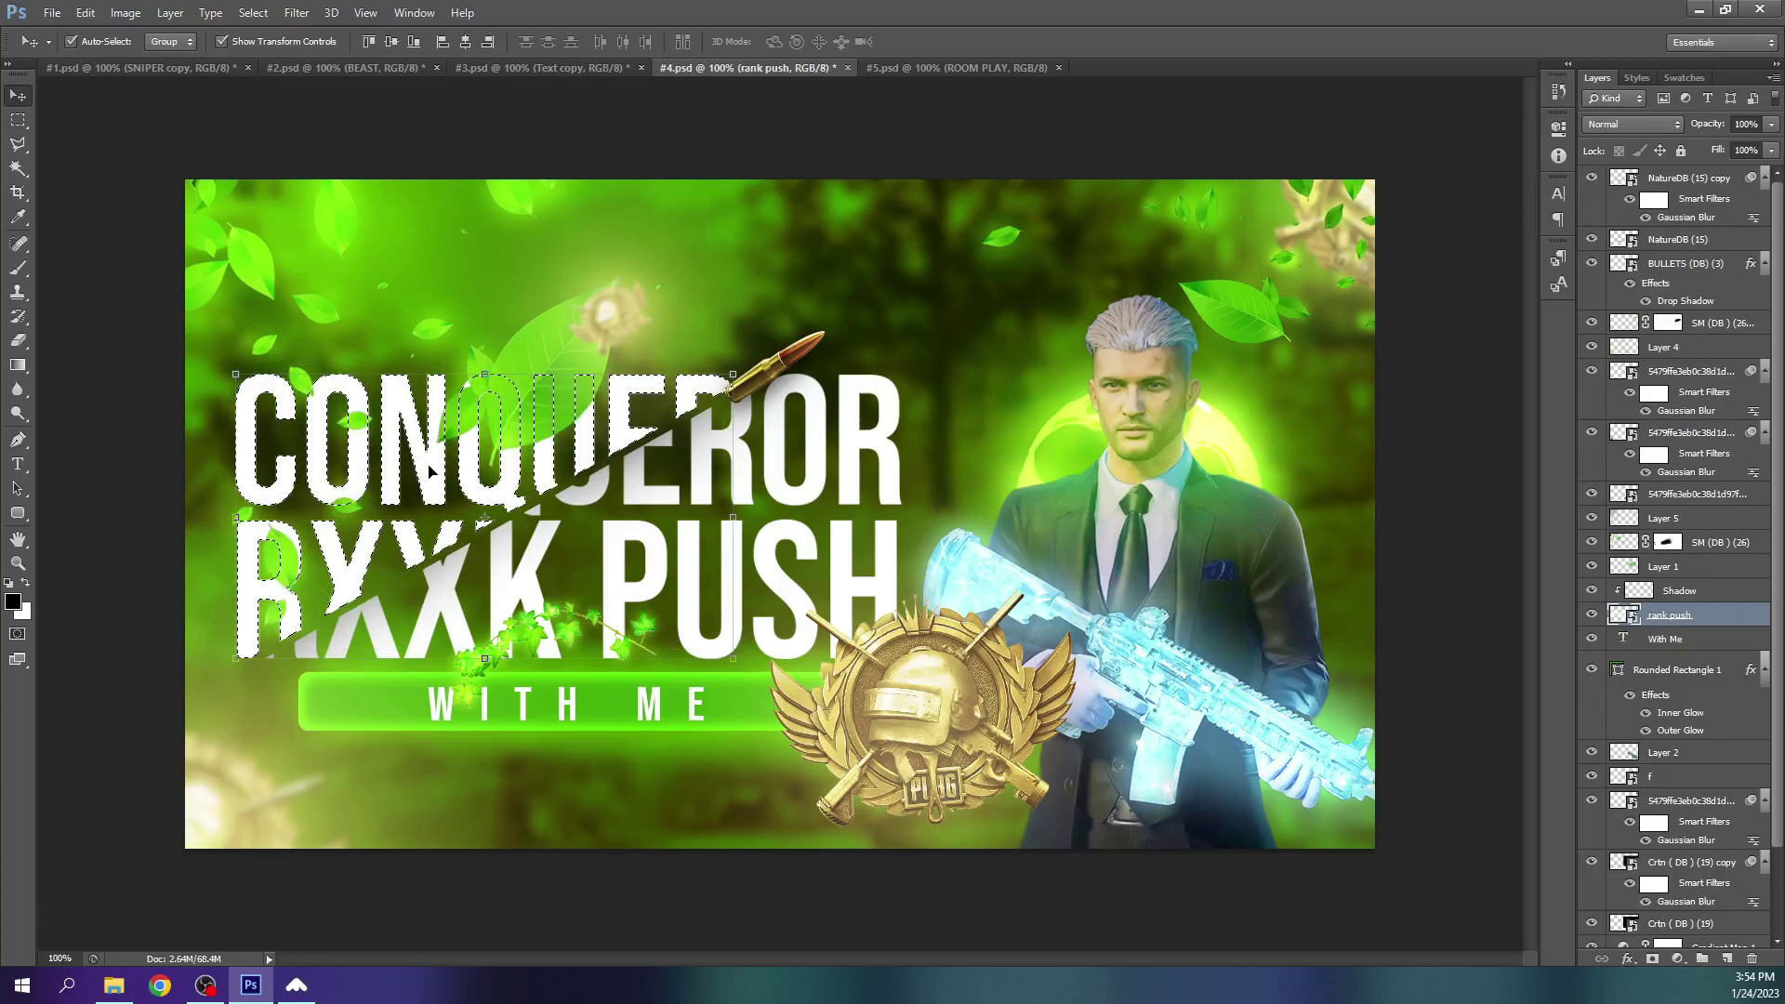
{"action": "key", "text": "shift+Down"}
{"action": "key", "text": "shift+Left"}
{"action": "key", "text": "ctrl+d"}
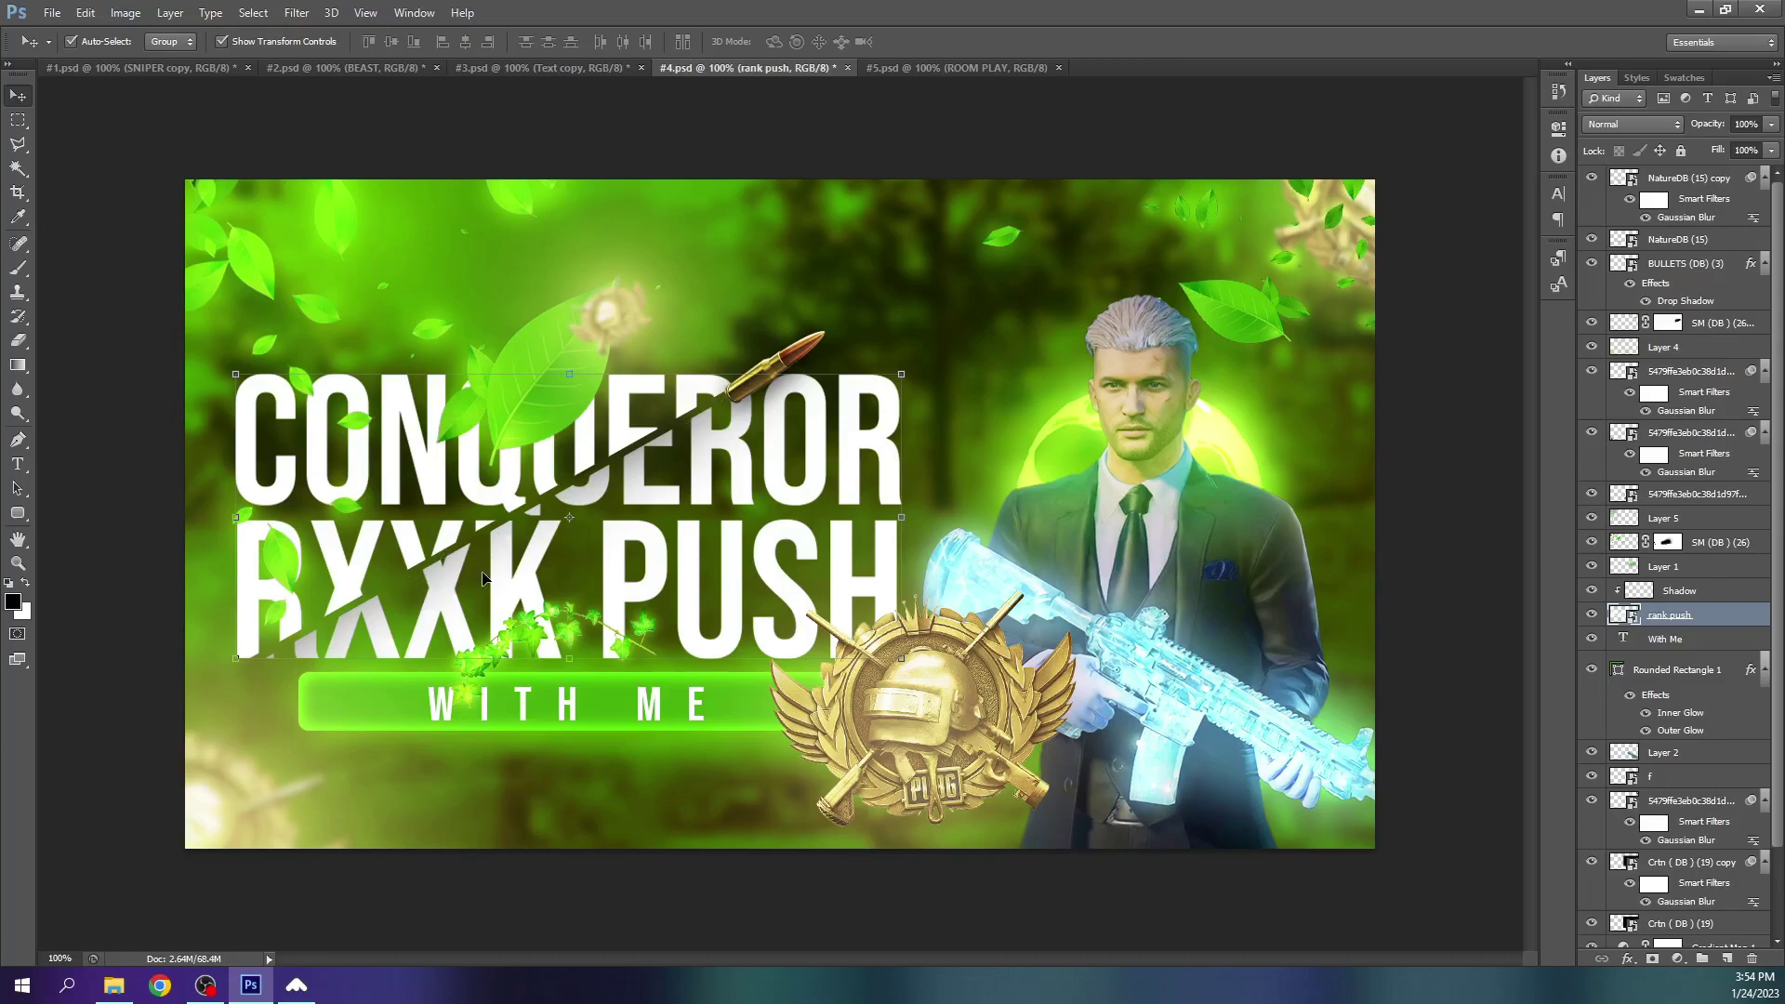
Enter the WITH ME text and commit it without changes
{"action": "double_click", "coordinate": [572, 718]}
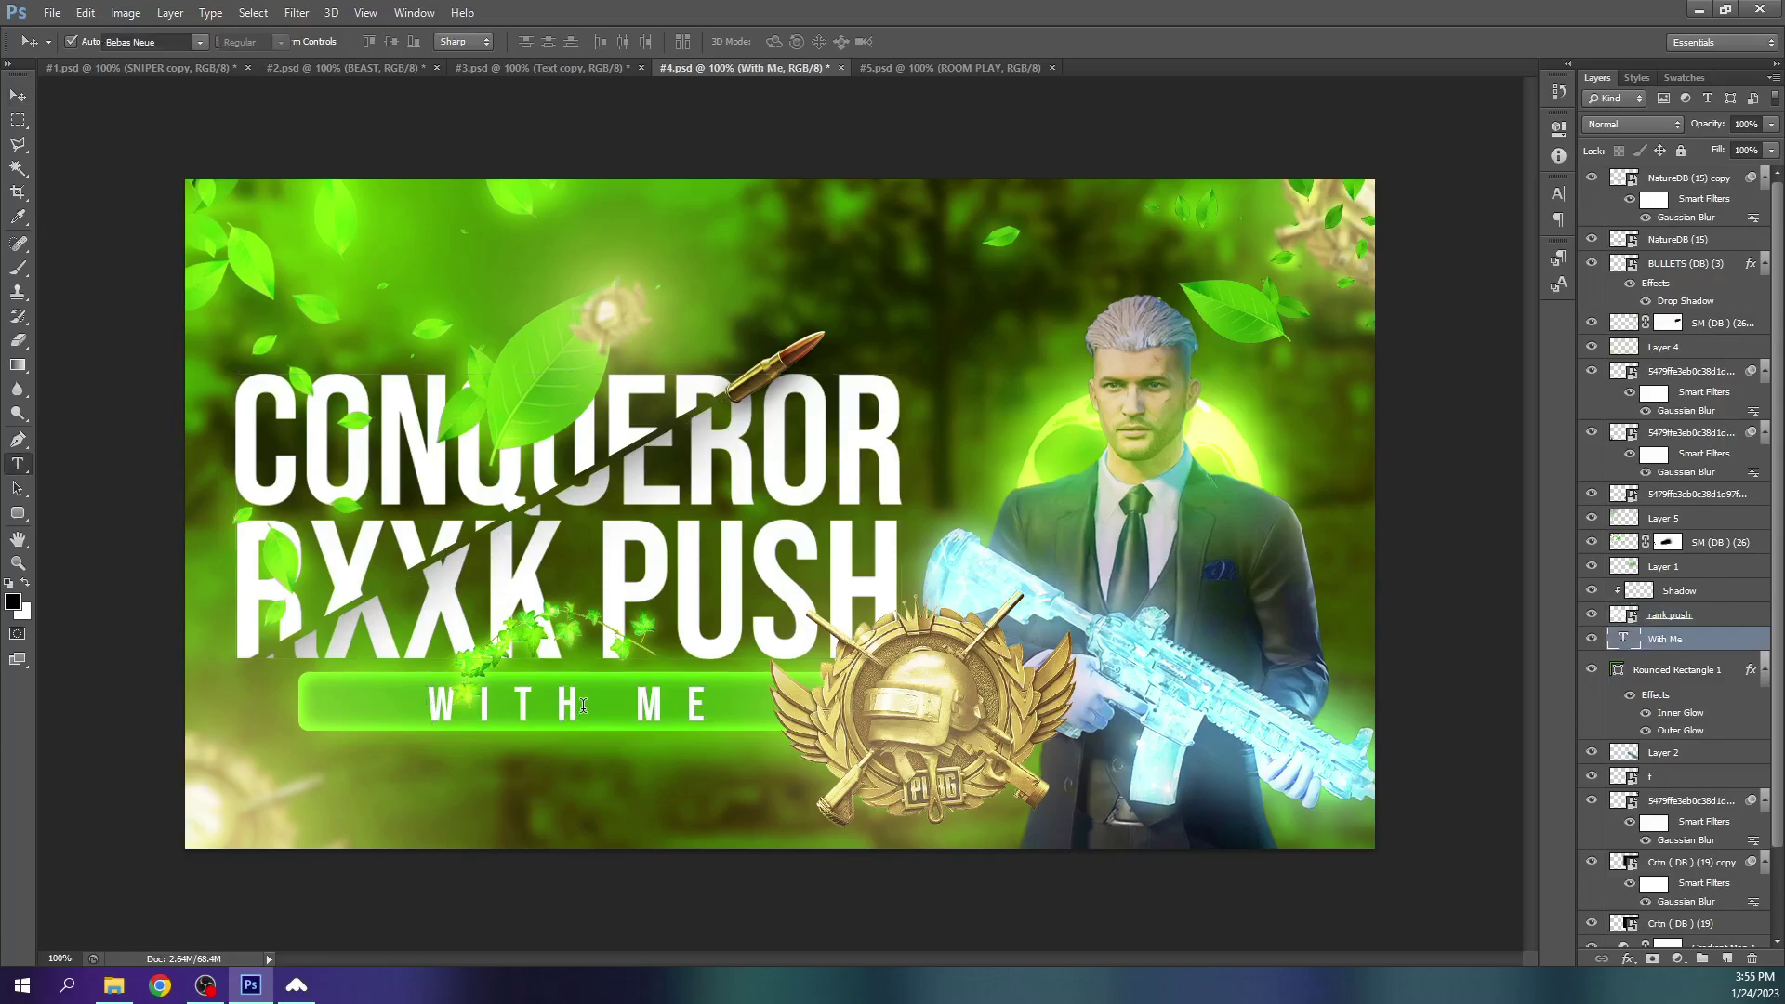
{"action": "double_click", "coordinate": [583, 705]}
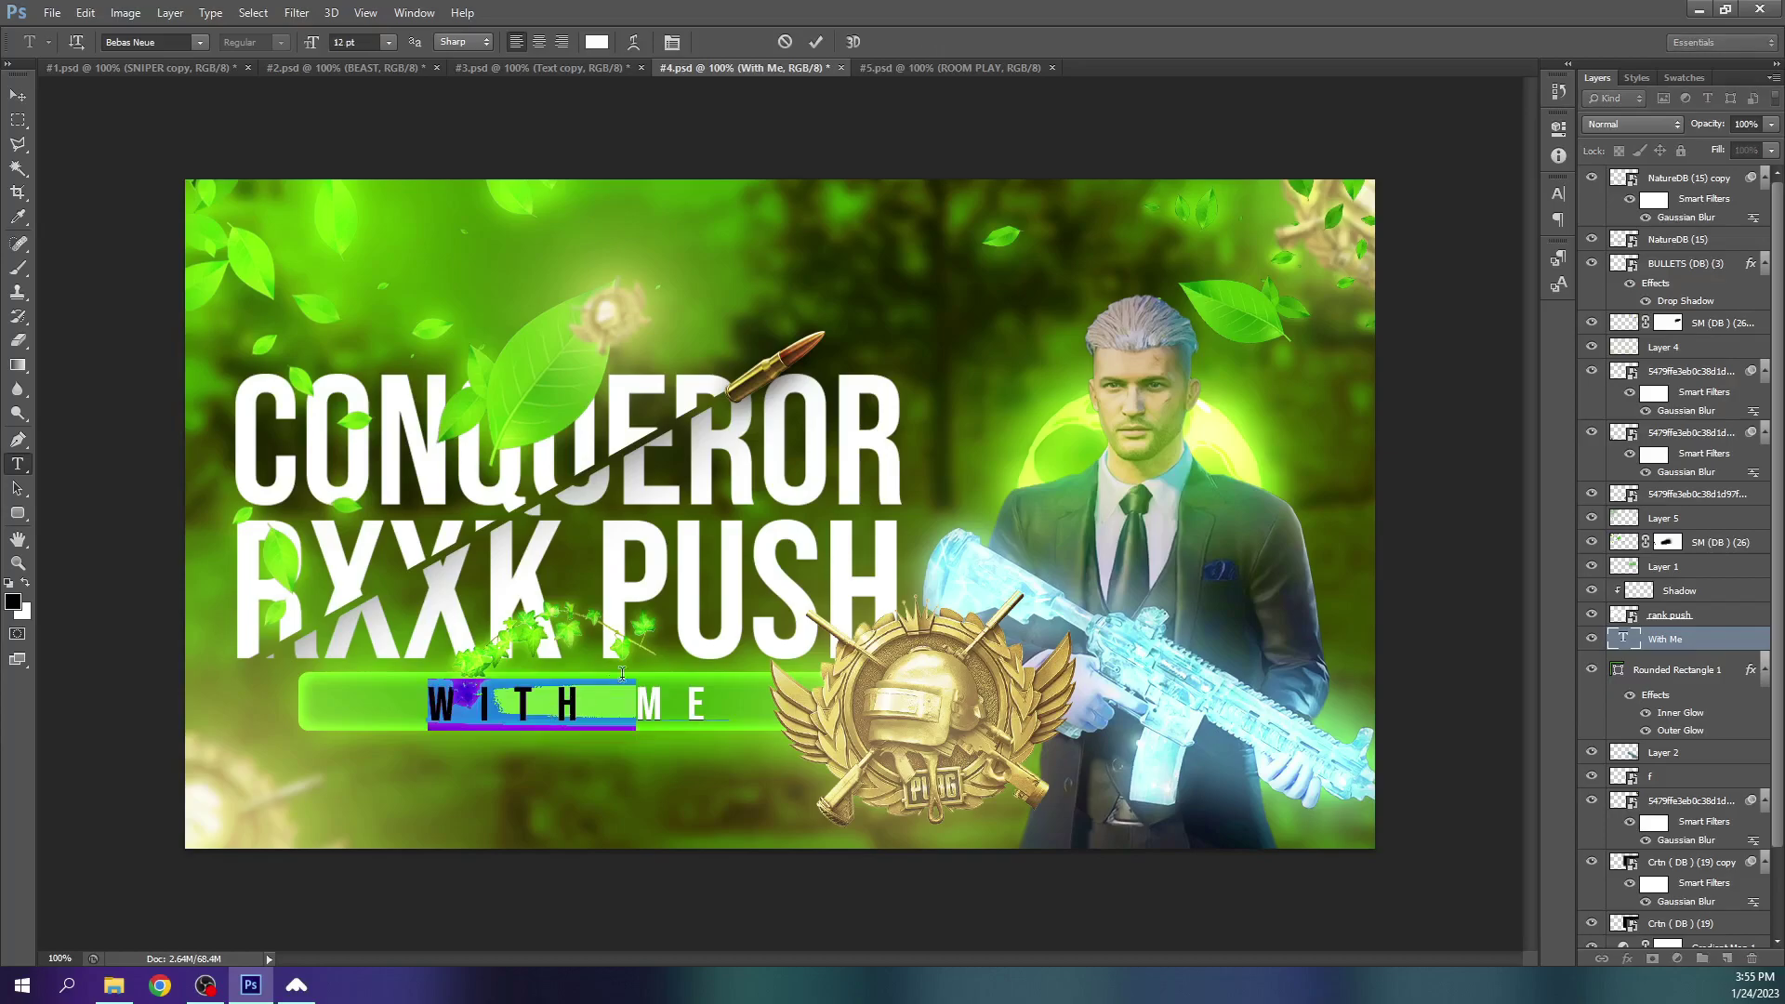
{"action": "left_click", "coordinate": [816, 46]}
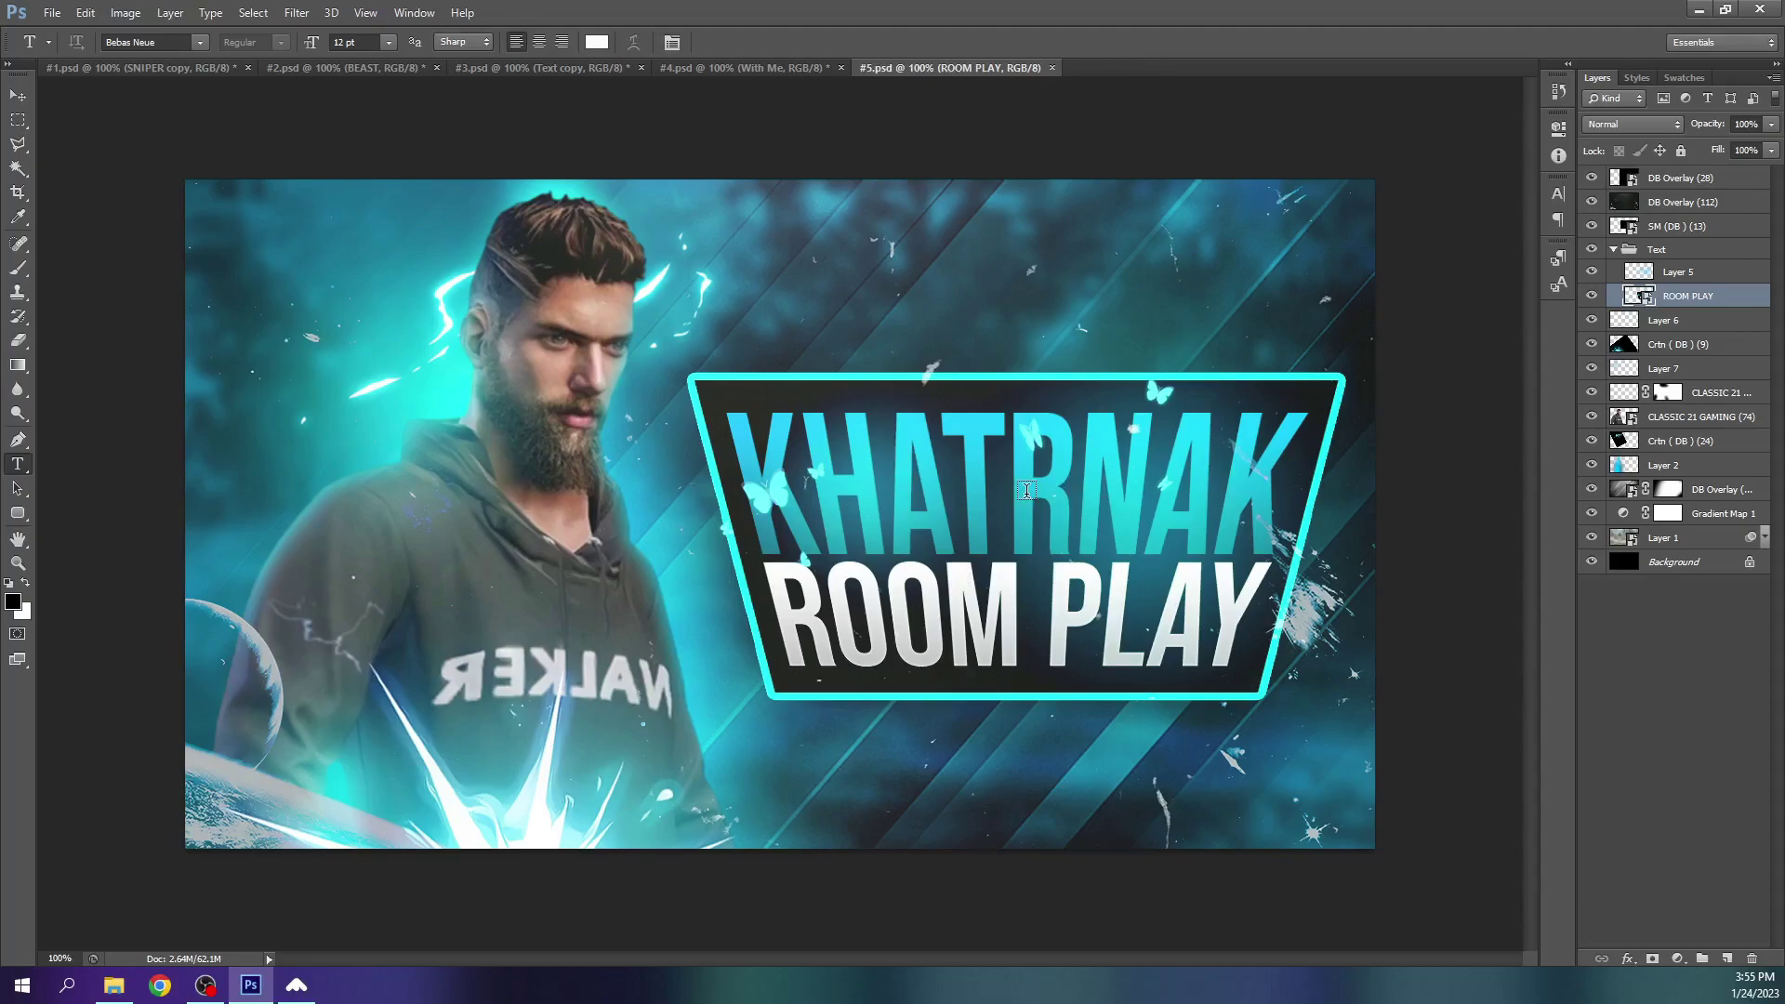
Open the nested KHATRNAK / ROOM PLAY text smart object inside the ROOM PLAY logo
{"action": "double_click", "coordinate": [1643, 297]}
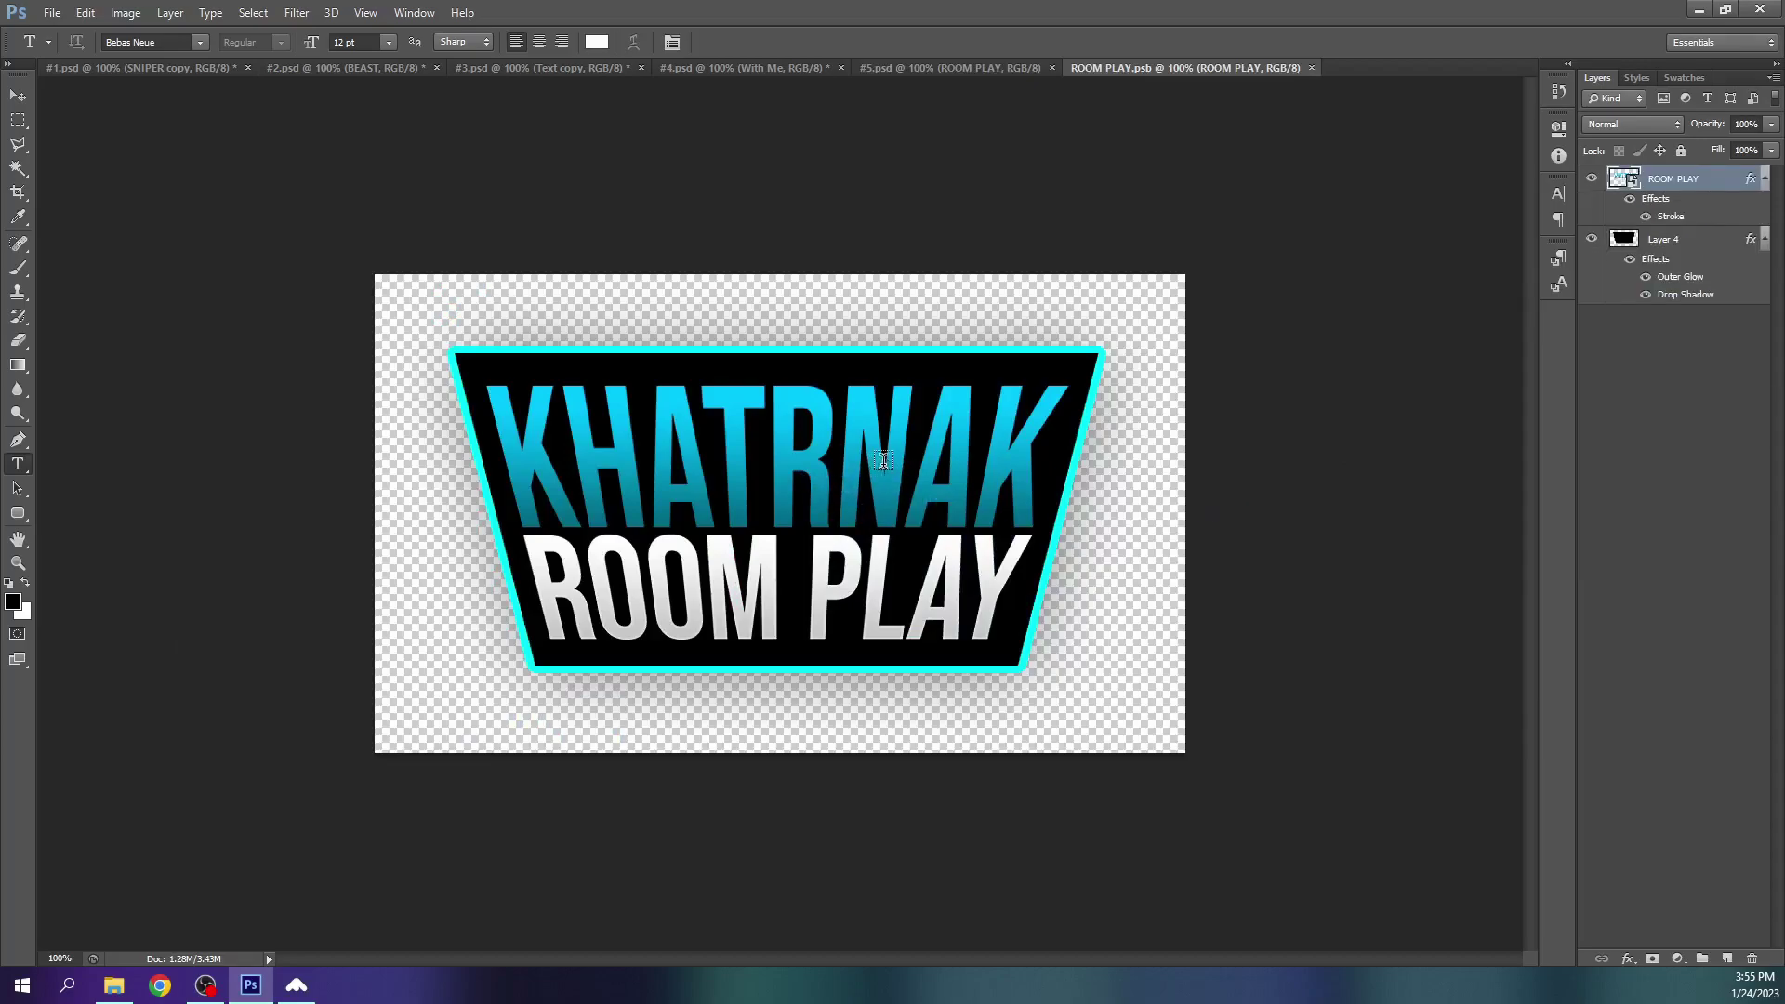
{"action": "left_click", "coordinate": [1590, 241]}
{"action": "left_click", "coordinate": [1591, 241]}
{"action": "double_click", "coordinate": [1627, 179]}
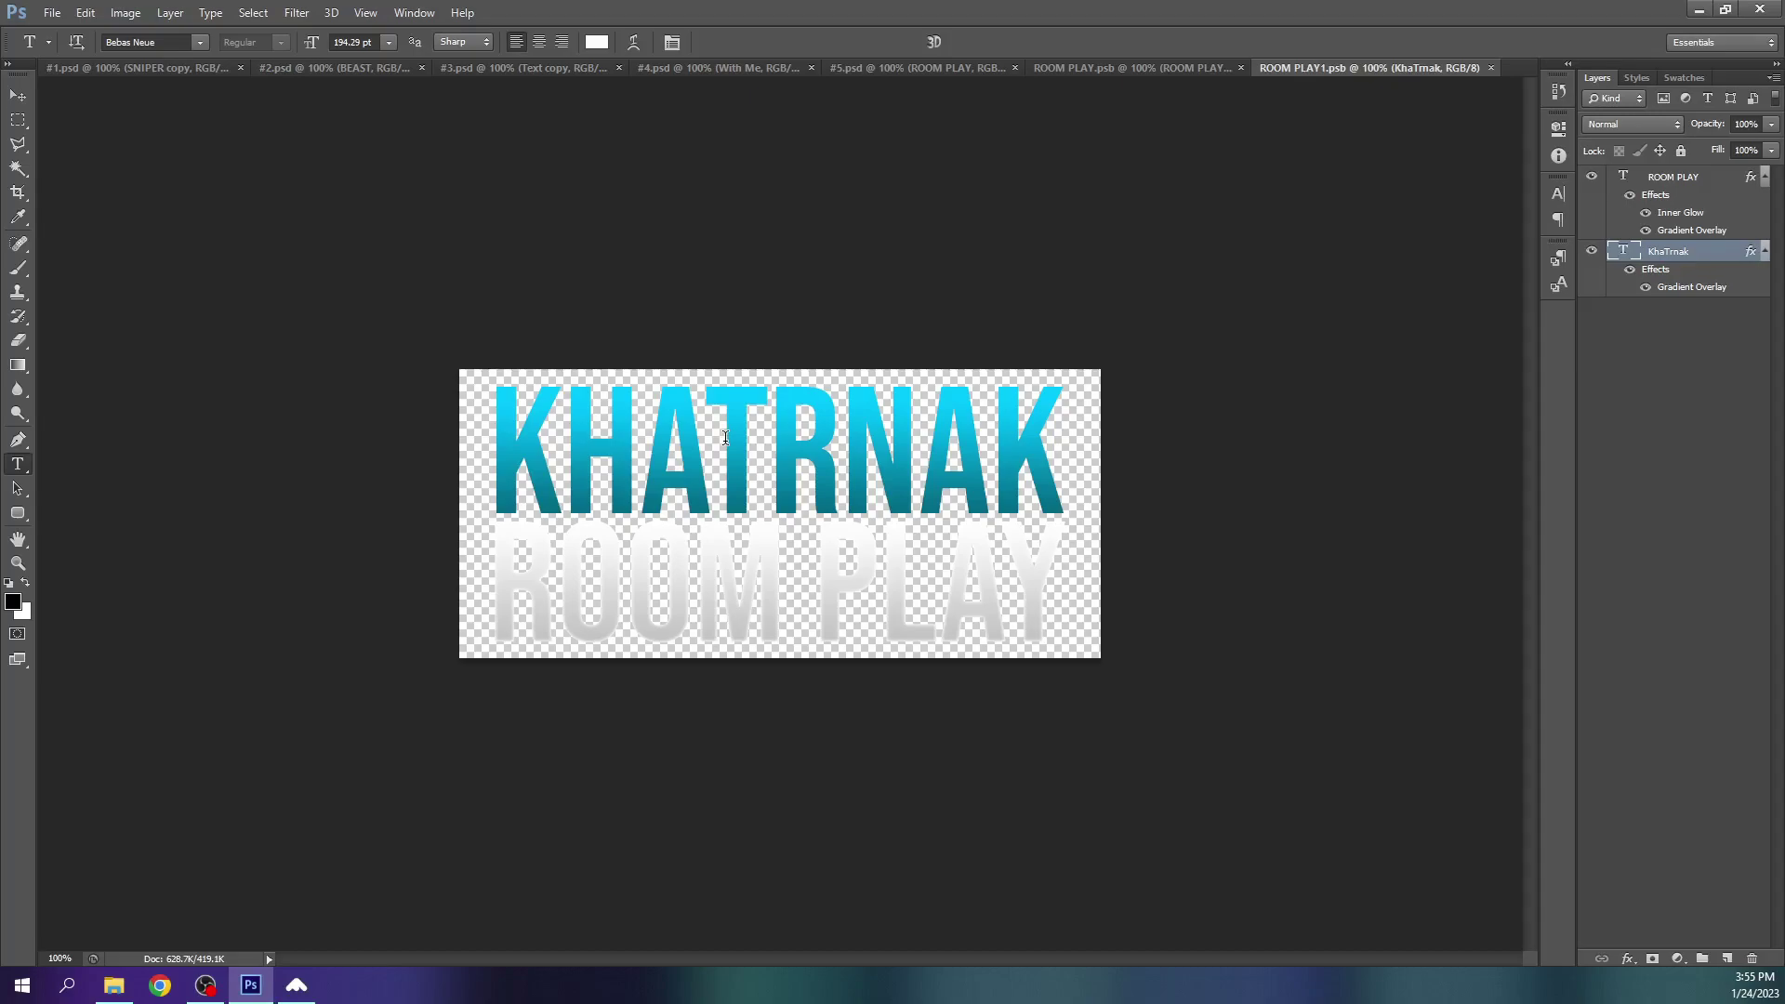
Replace NAK with III so the word reads KHATRIII, then close and save the nested text
{"action": "left_click_drag", "start_coordinate": [705, 432], "coordinate": [847, 431]}
{"action": "left_click", "coordinate": [910, 434]}
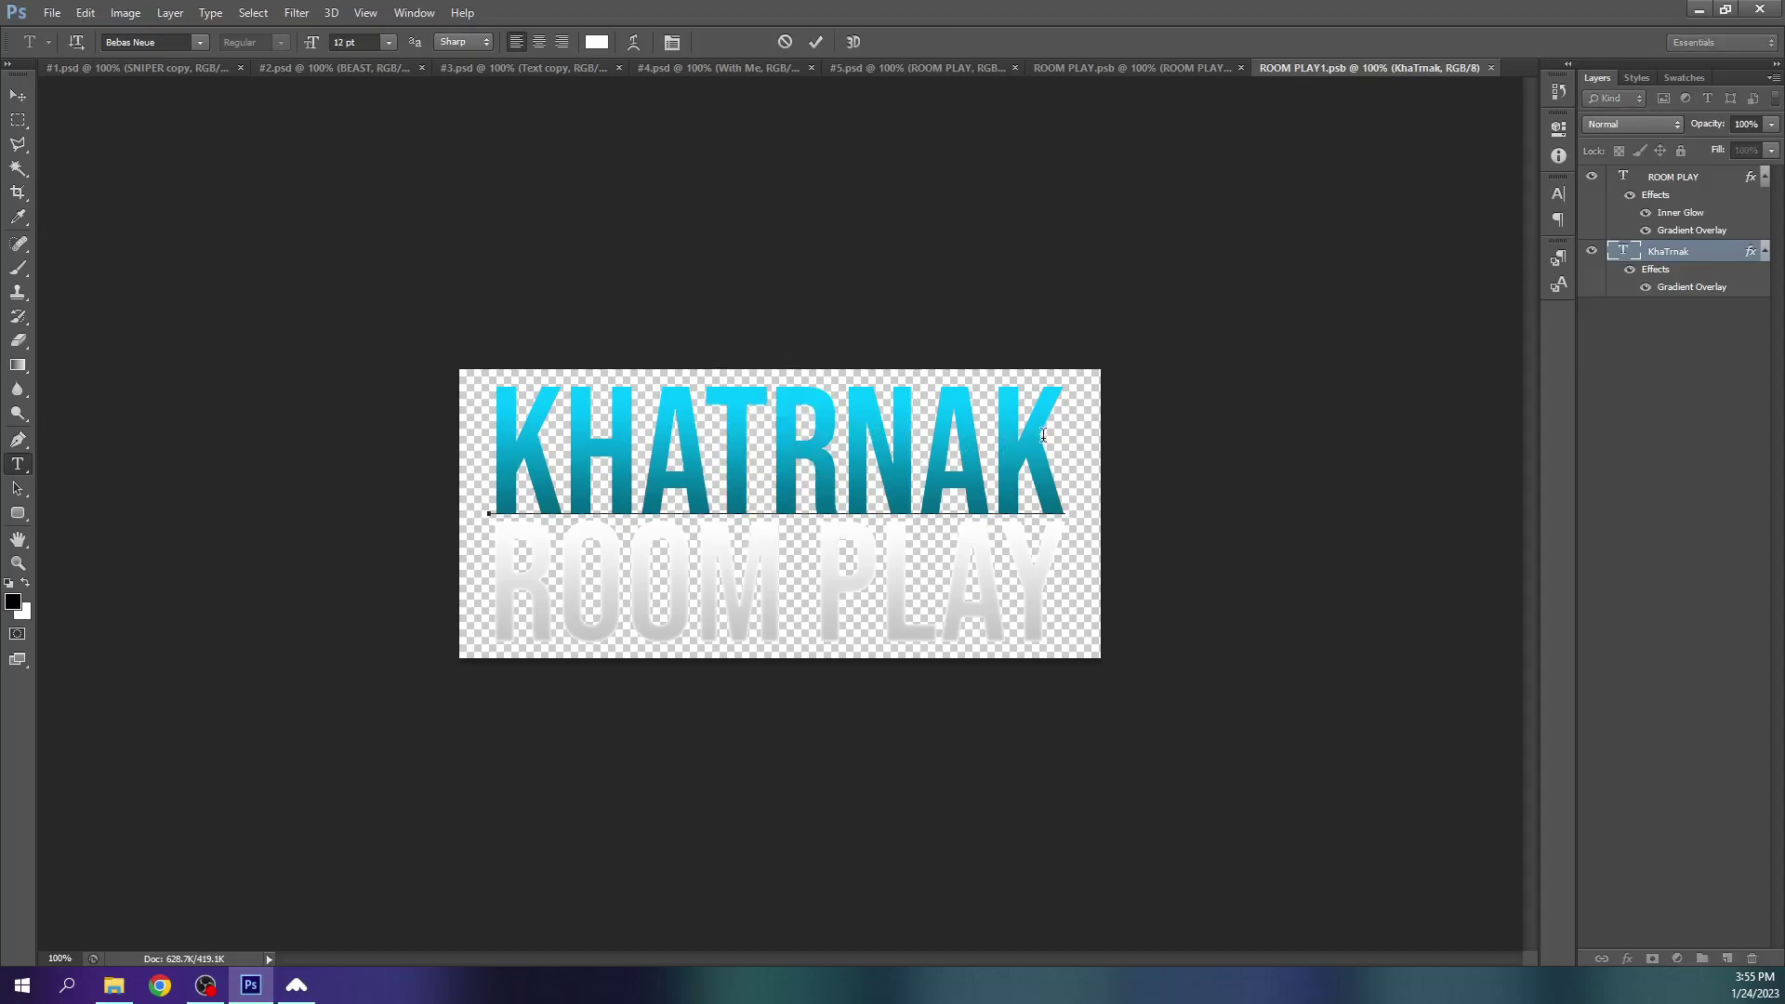
{"action": "left_click_drag", "start_coordinate": [1066, 437], "coordinate": [829, 458]}
{"action": "type", "text": "ii"}
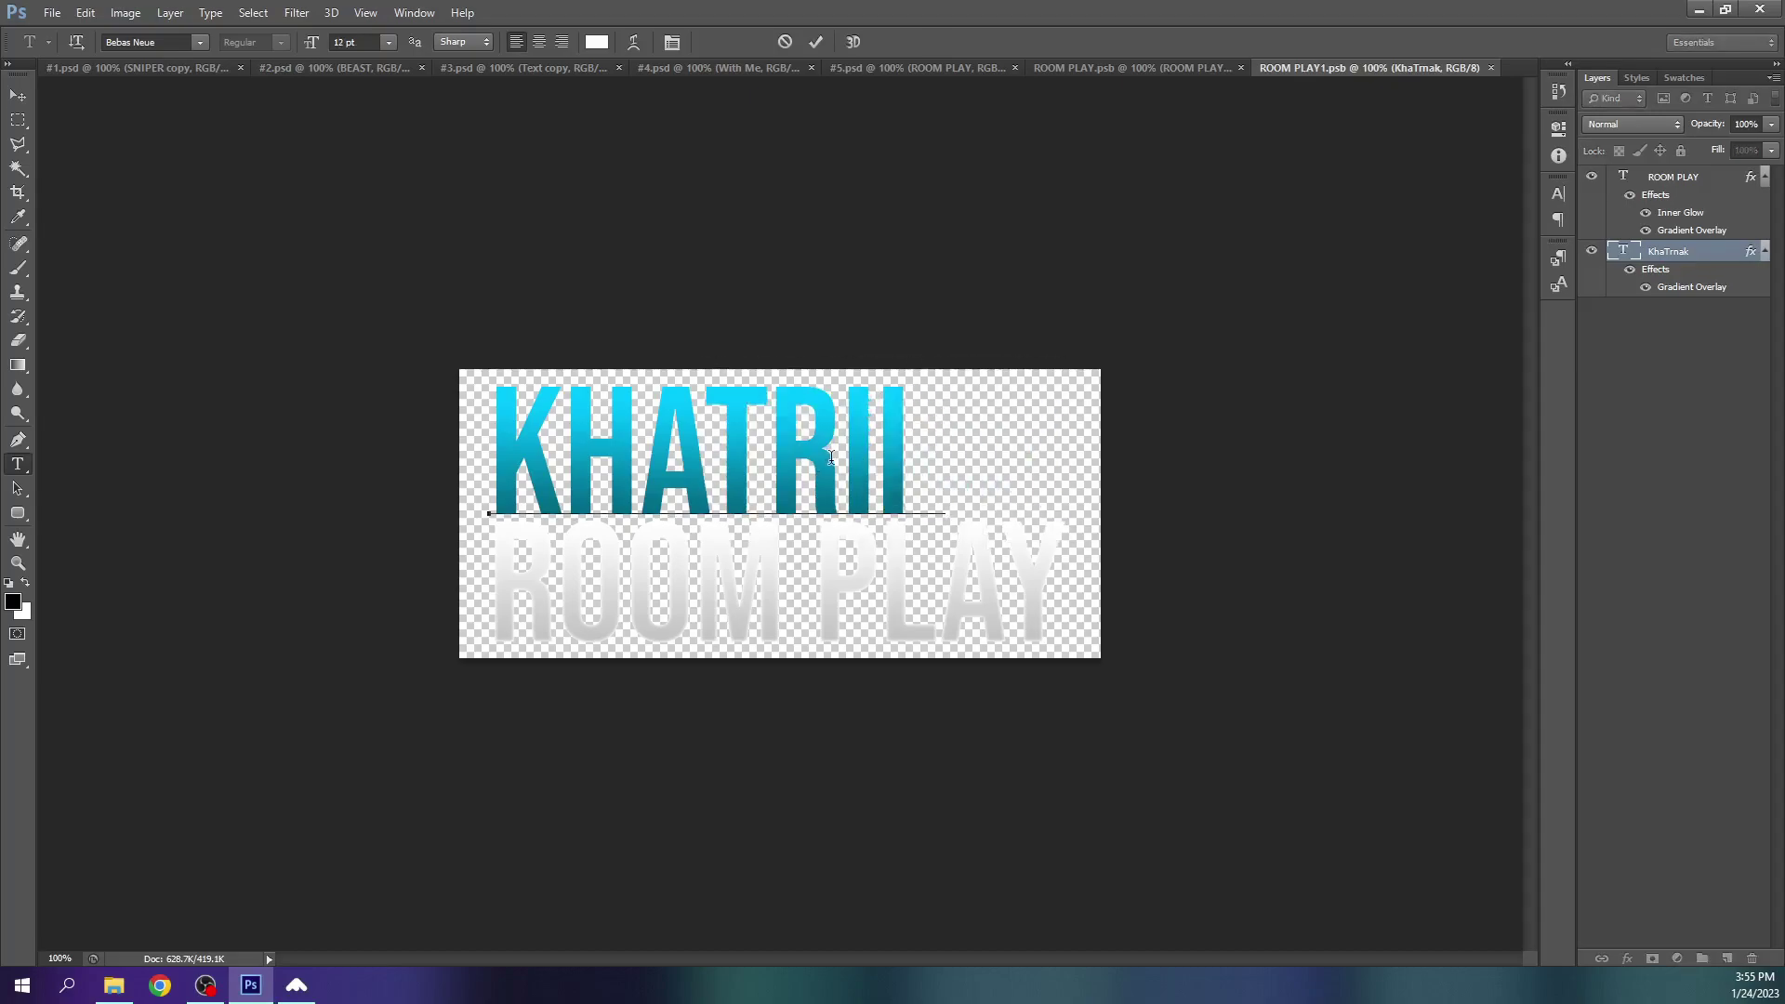
{"action": "type", "text": "i"}
{"action": "key", "text": "ctrl+Return"}
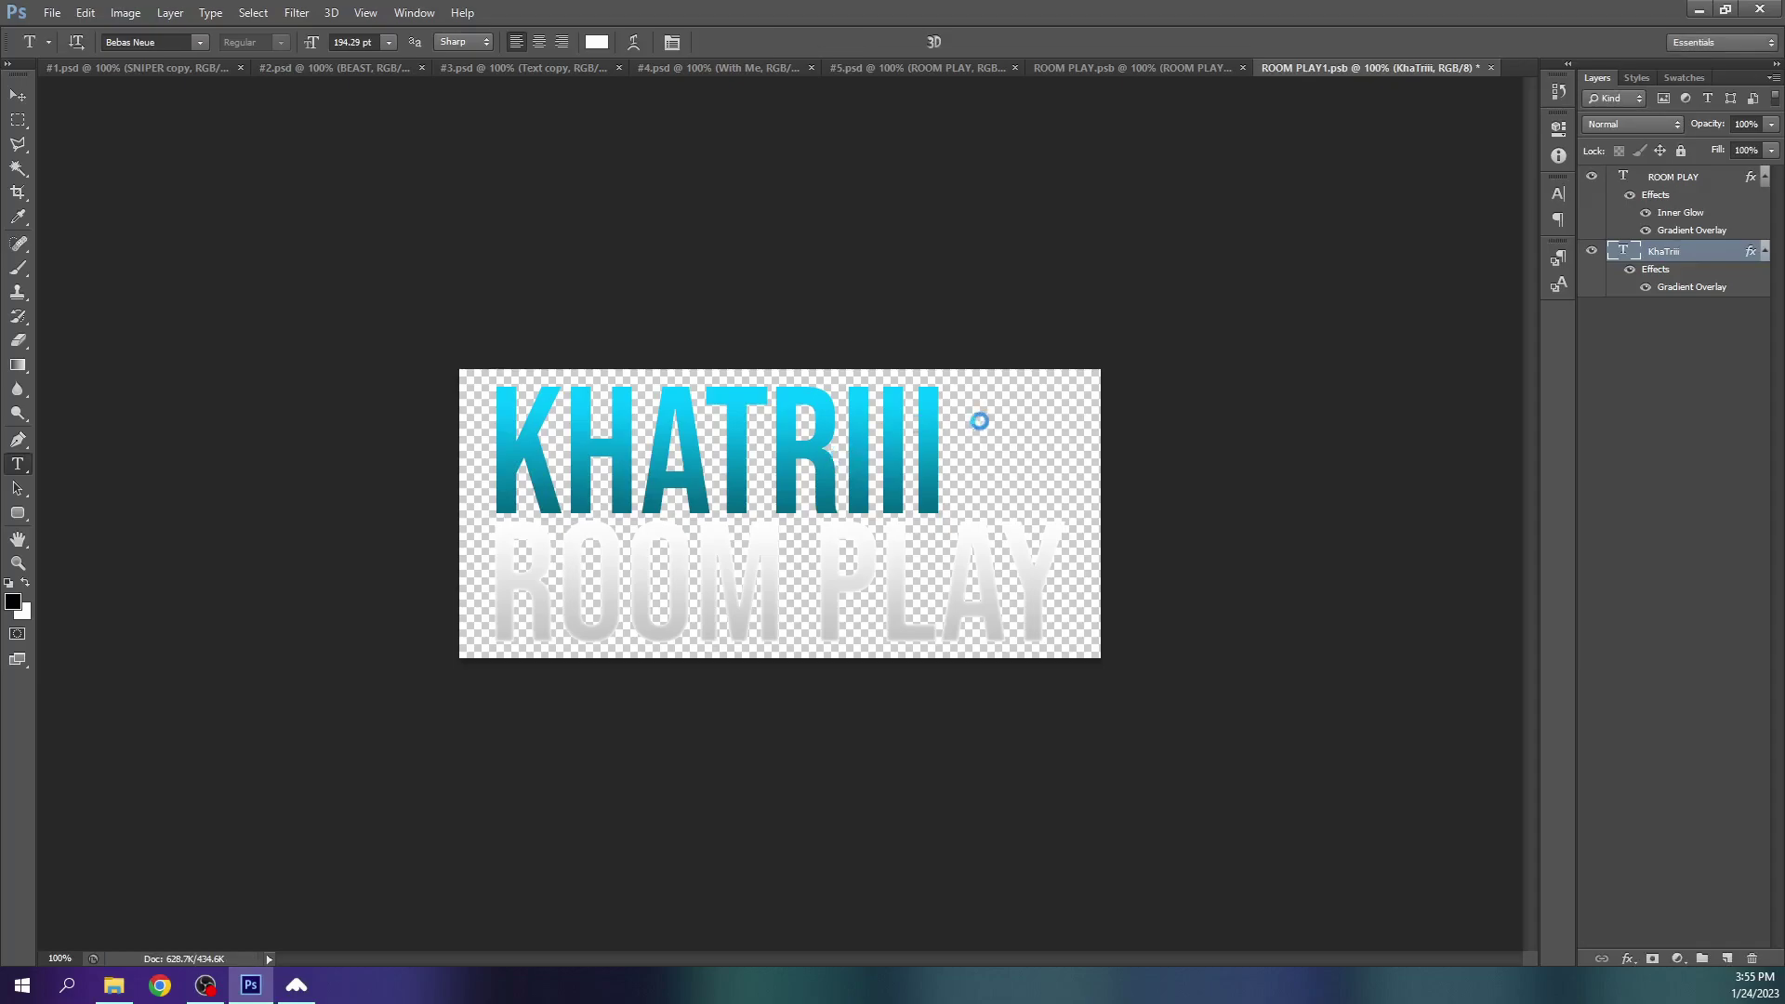
{"action": "left_click", "coordinate": [1489, 68]}
{"action": "key", "text": "ctrl+s"}
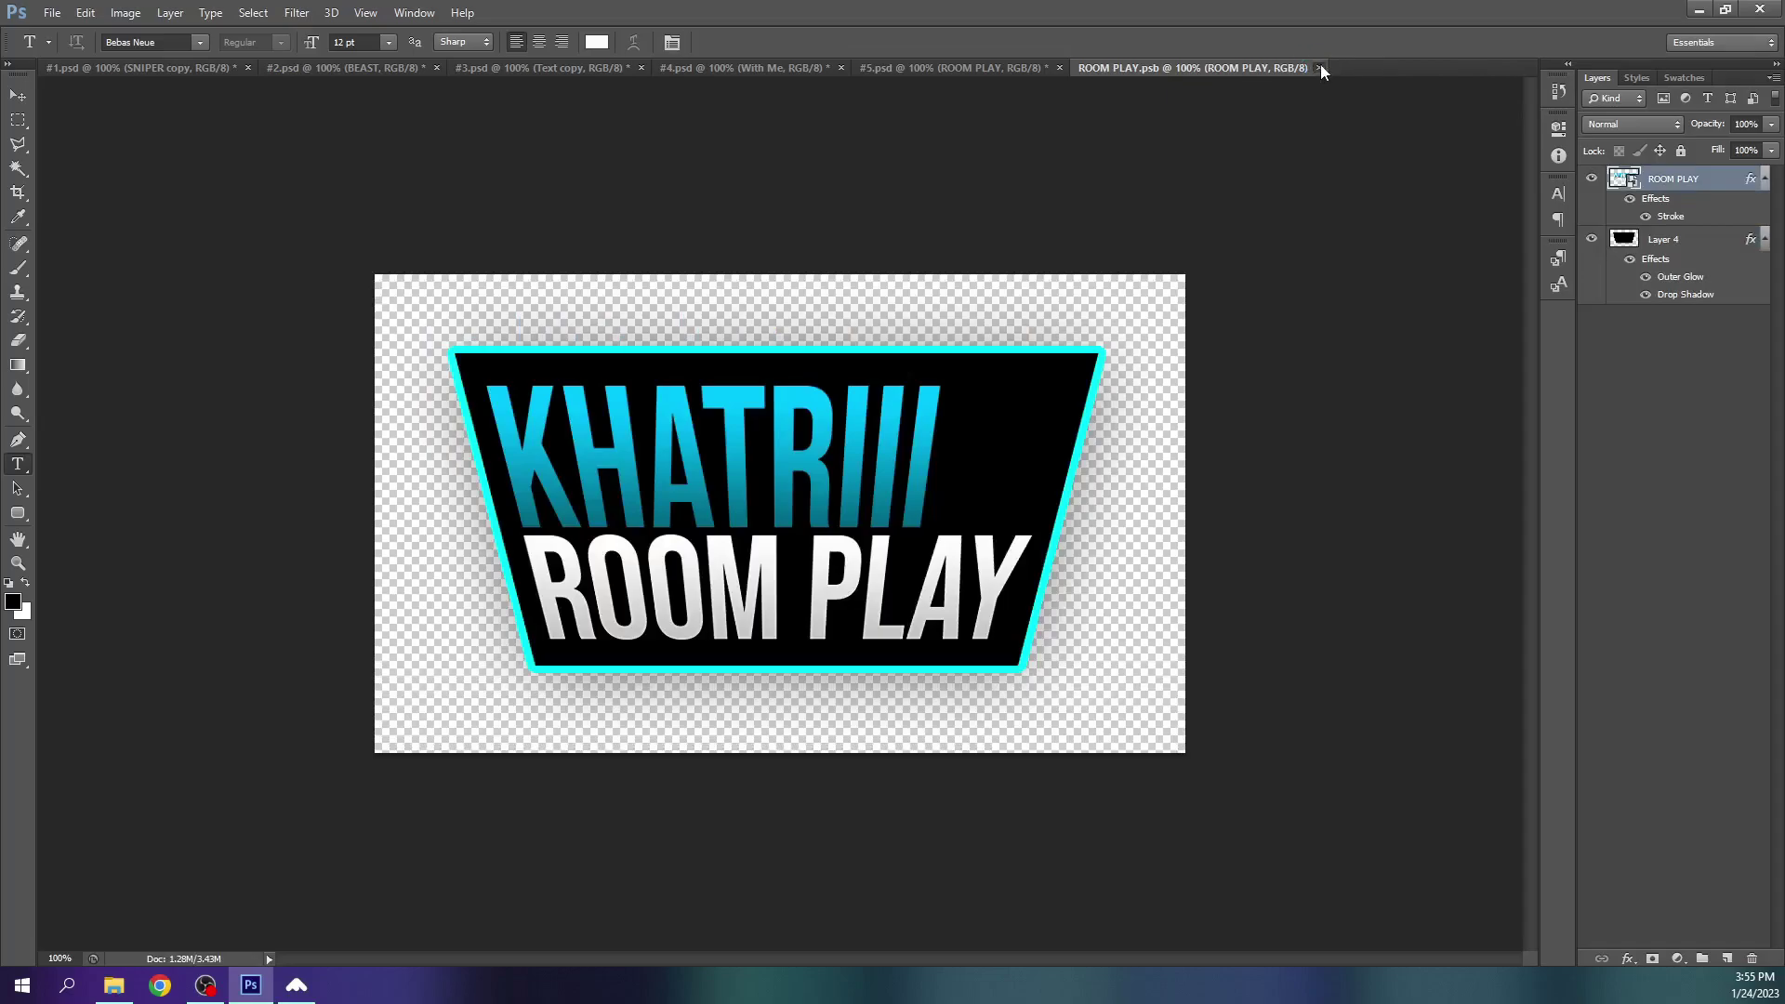
Close ROOM PLAY.psb to update the fifth thumbnail, then return to the first PALY thumbnail, #1.psd
{"action": "left_click", "coordinate": [1320, 67]}
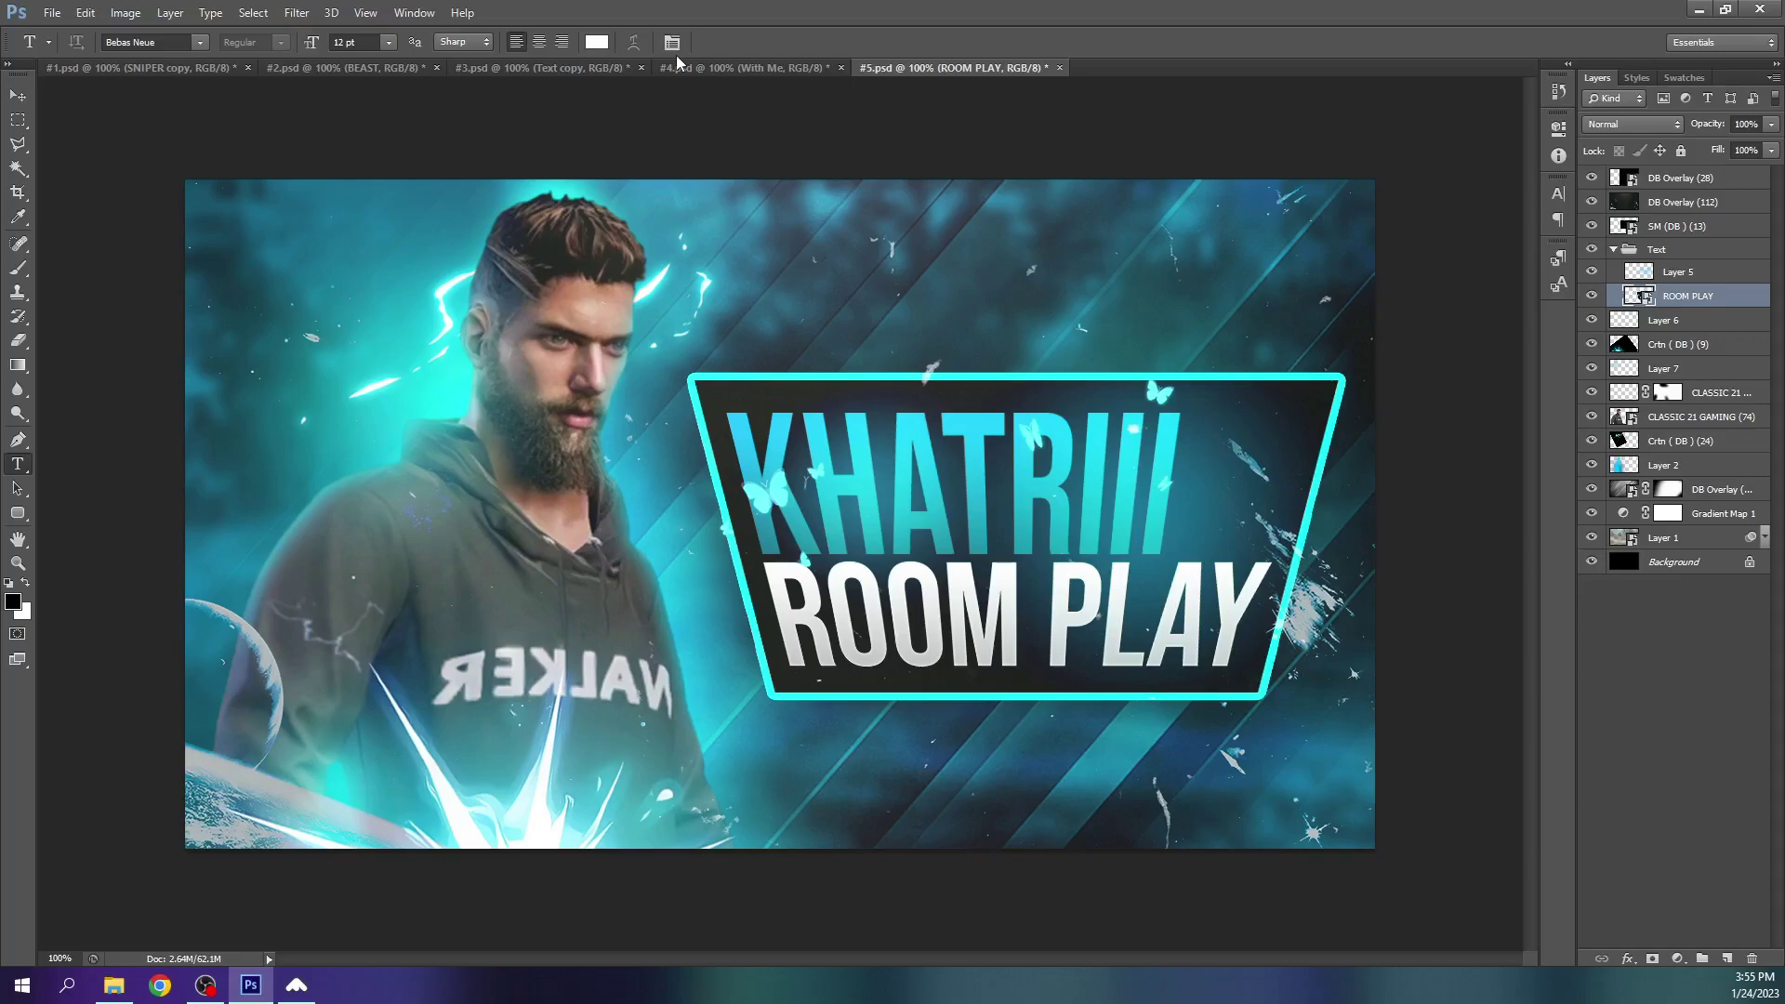
{"action": "left_click", "coordinate": [145, 71]}
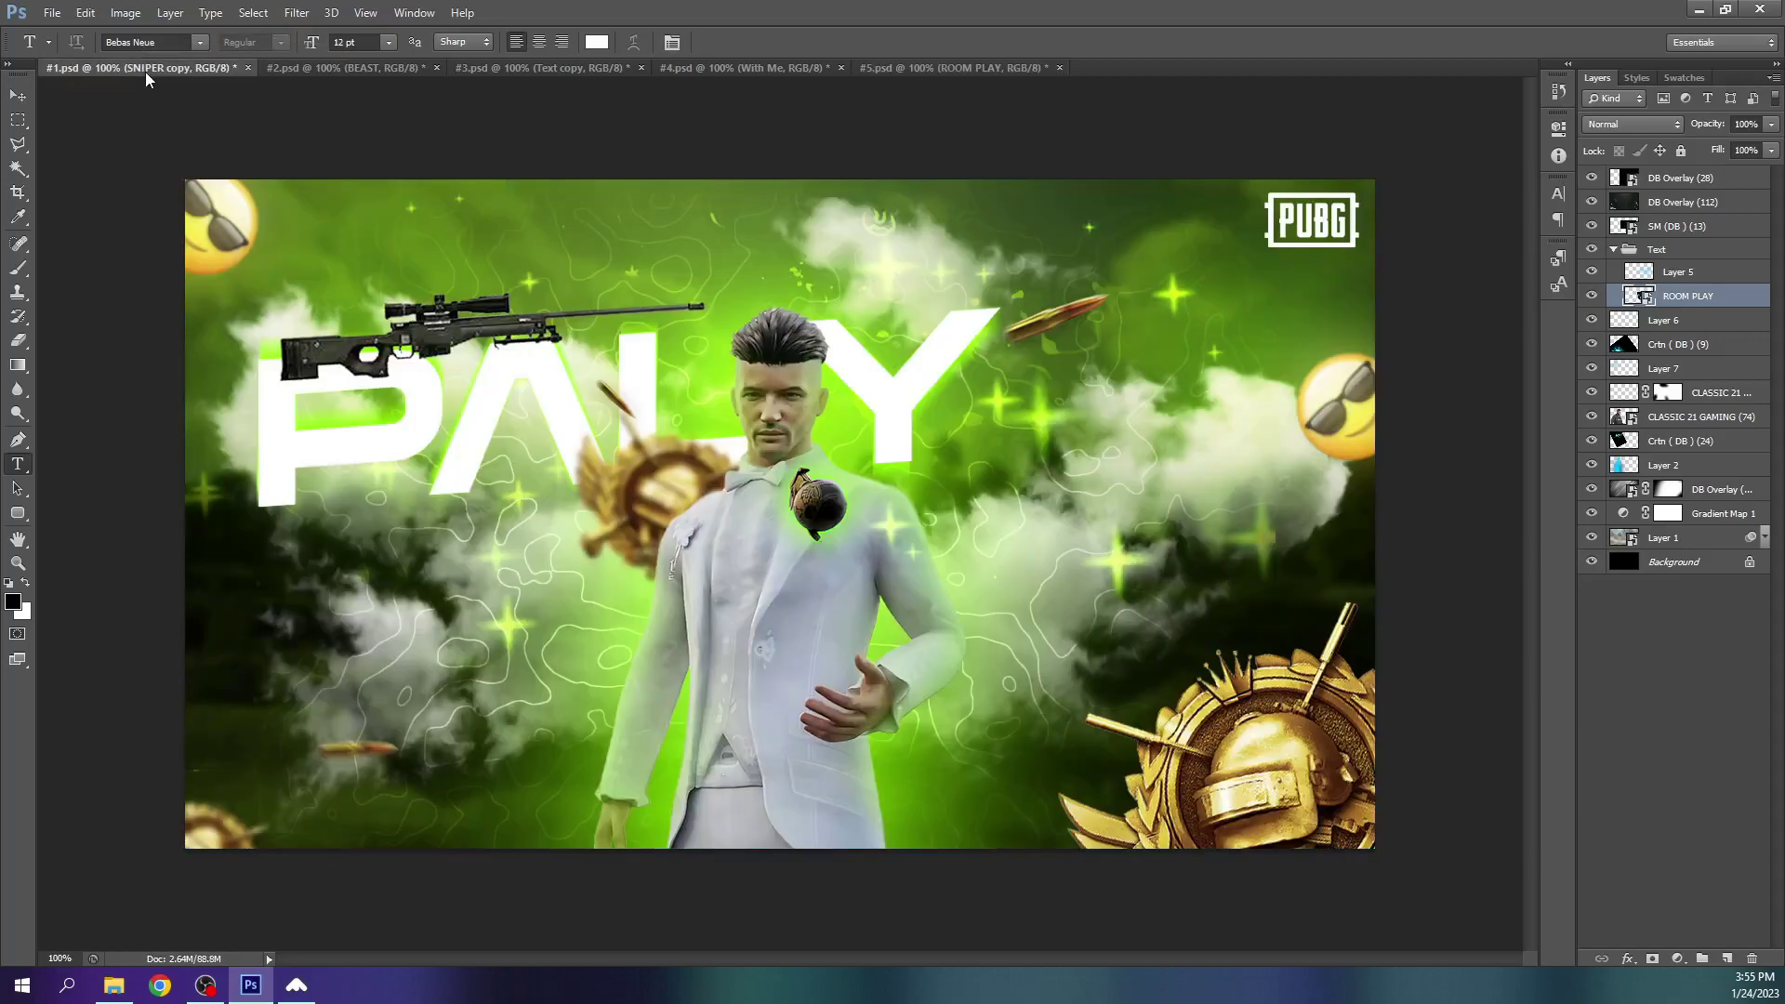